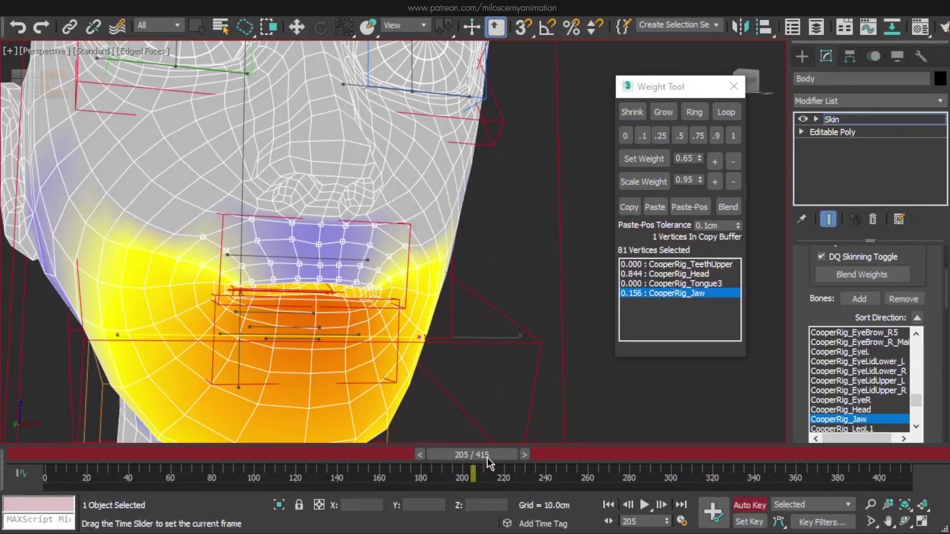
Nudge the face animation forward a few frames, then browse further down the channel's CAT tutorial uploads
left_click_drag(487, 461, 491, 462)
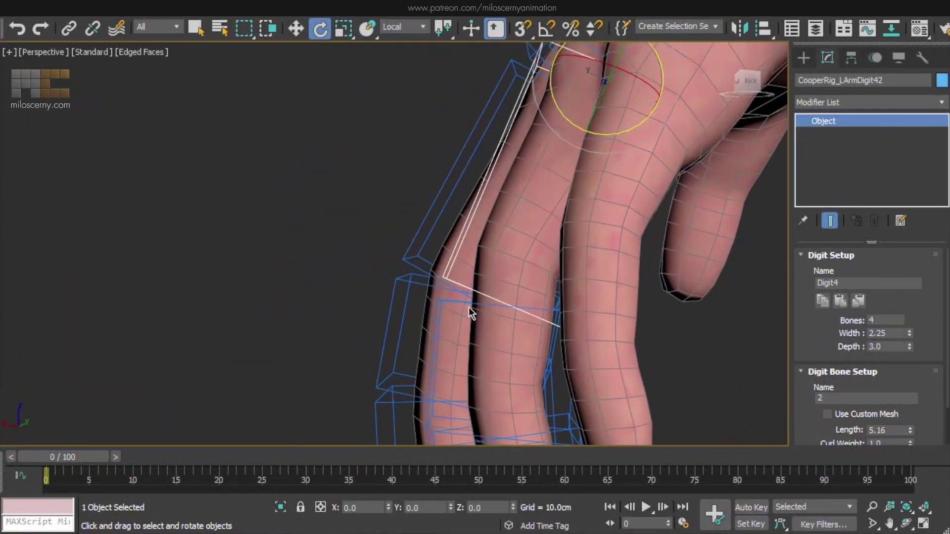
key("w")
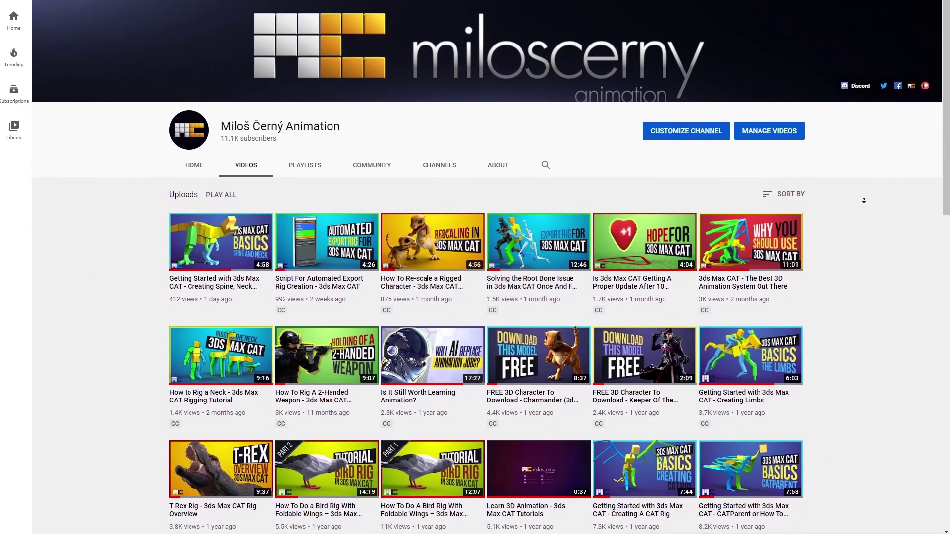
scroll(865, 201, "down", 1)
scroll(864, 201, "down", 1)
scroll(864, 200, "down", 1)
scroll(865, 201, "down", 1)
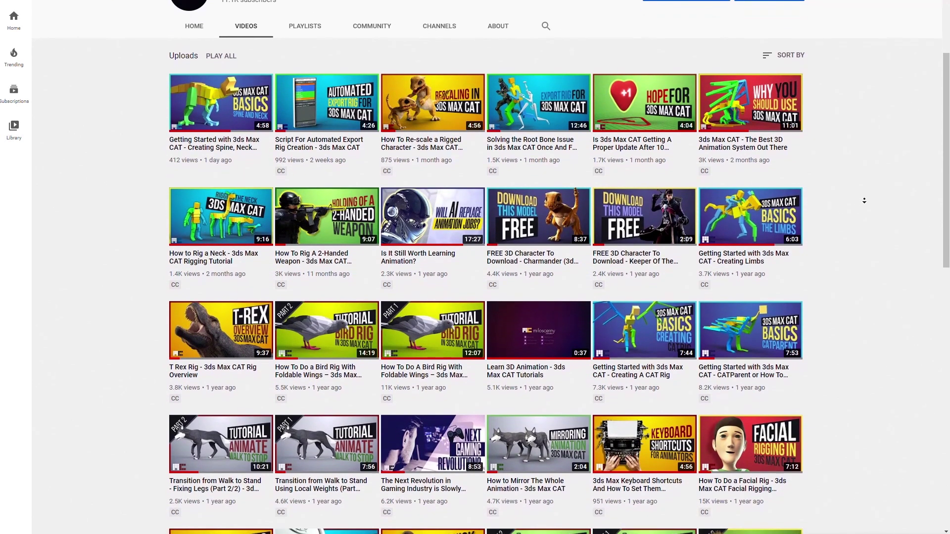
scroll(864, 200, "down", 1)
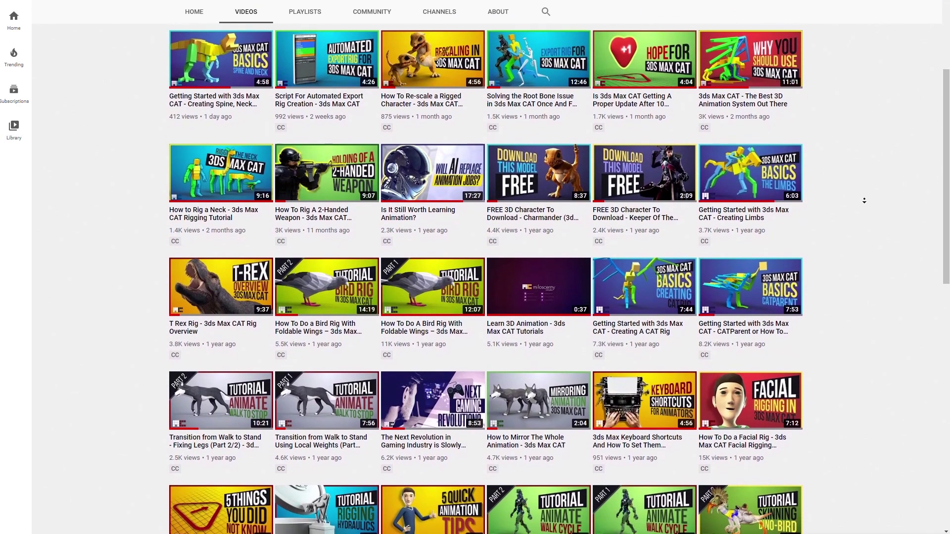
scroll(864, 200, "down", 1)
scroll(864, 200, "down", 1)
scroll(864, 200, "down", 1)
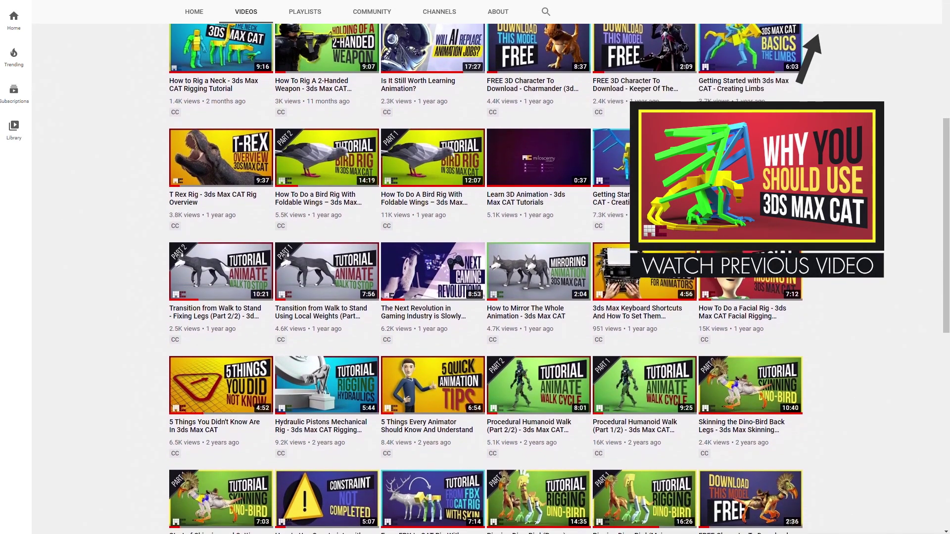
scroll(865, 201, "down", 1)
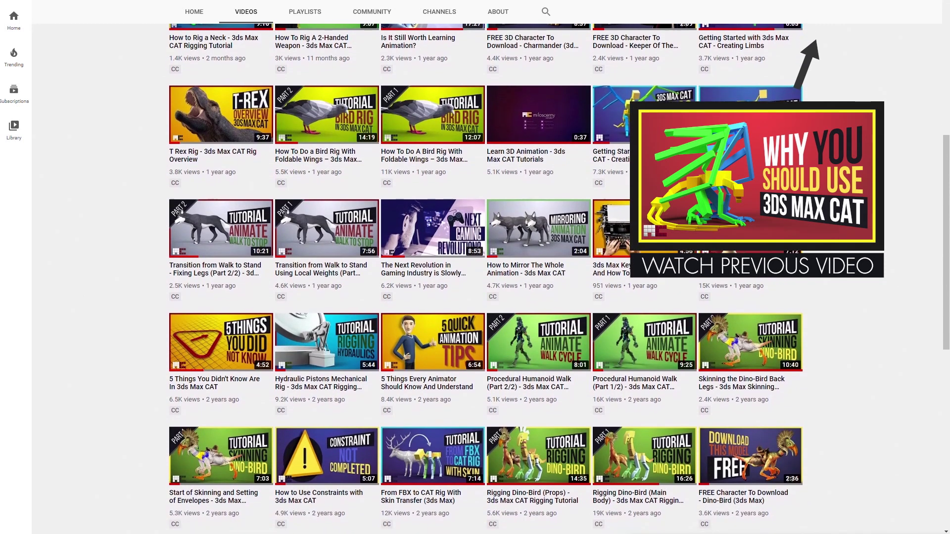
scroll(864, 200, "down", 1)
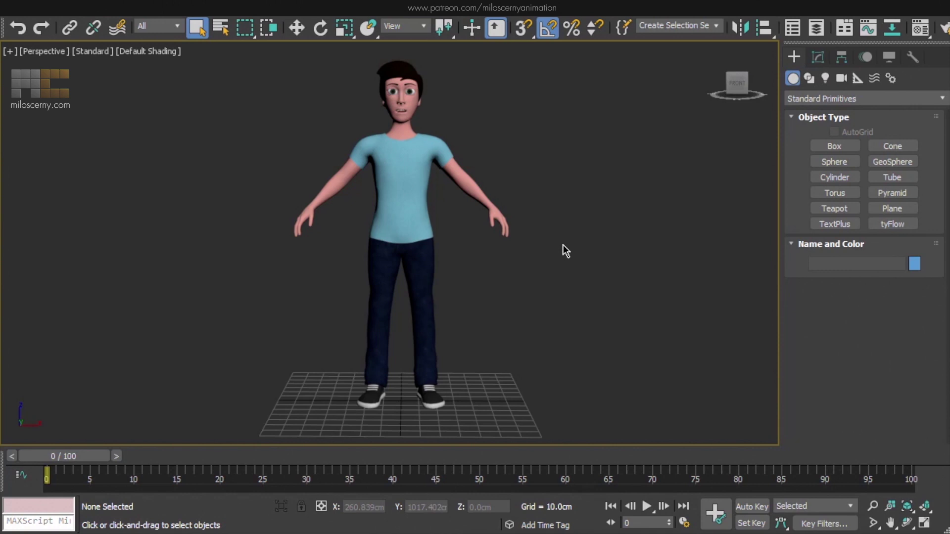
Turn on Edged Faces, test-rotate and move the Body mesh, revert it, and deselect
key("F4")
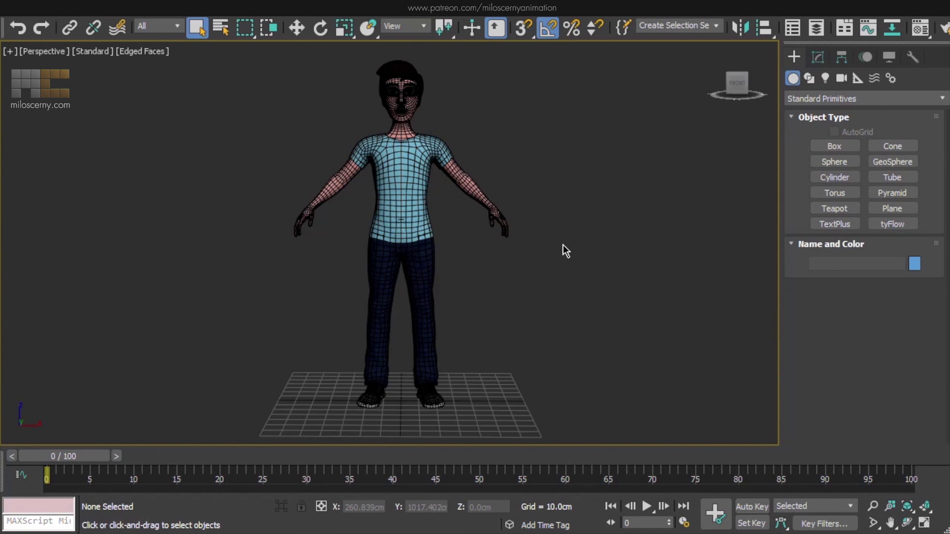
left_click(466, 180)
key("e")
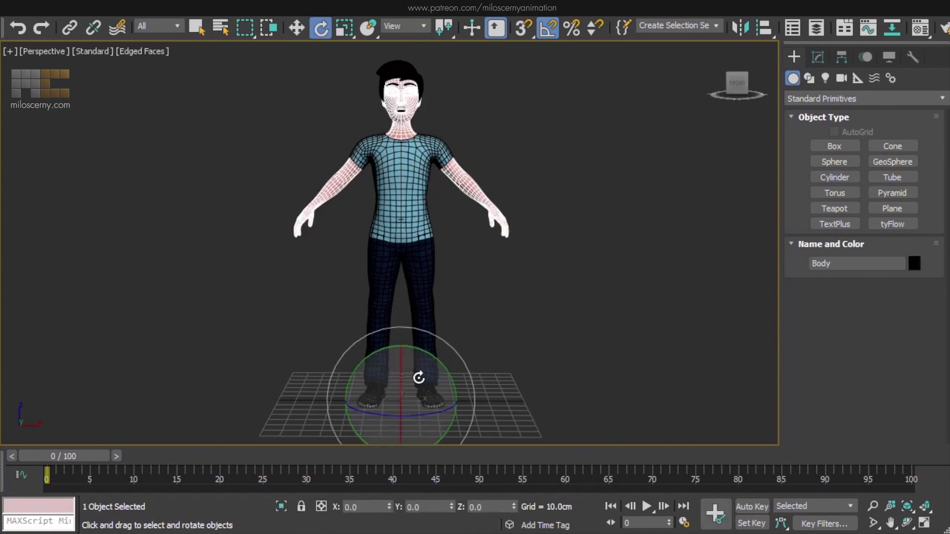
left_click_drag(419, 378, 499, 408)
key("ctrl+z")
key("ctrl+z")
key("w")
right_click(500, 407)
left_click(581, 327)
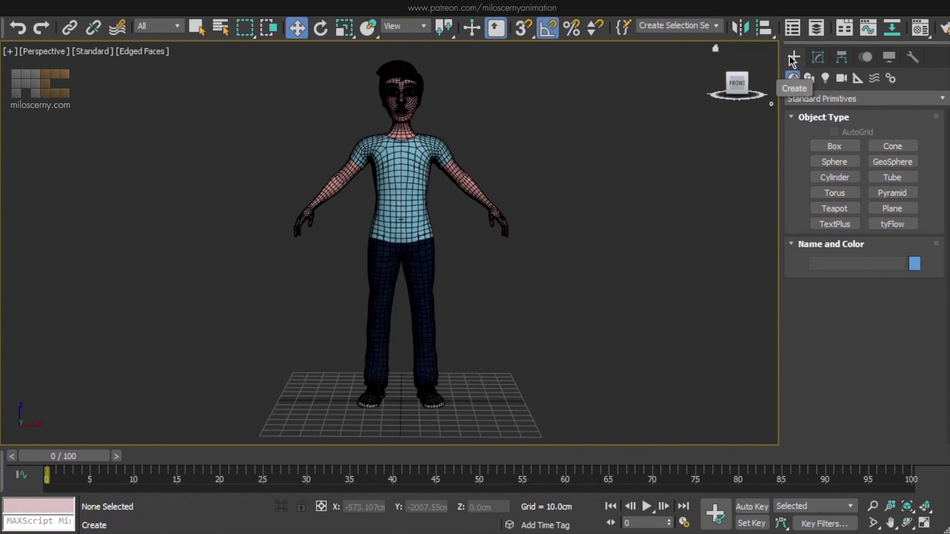
left_click(890, 78)
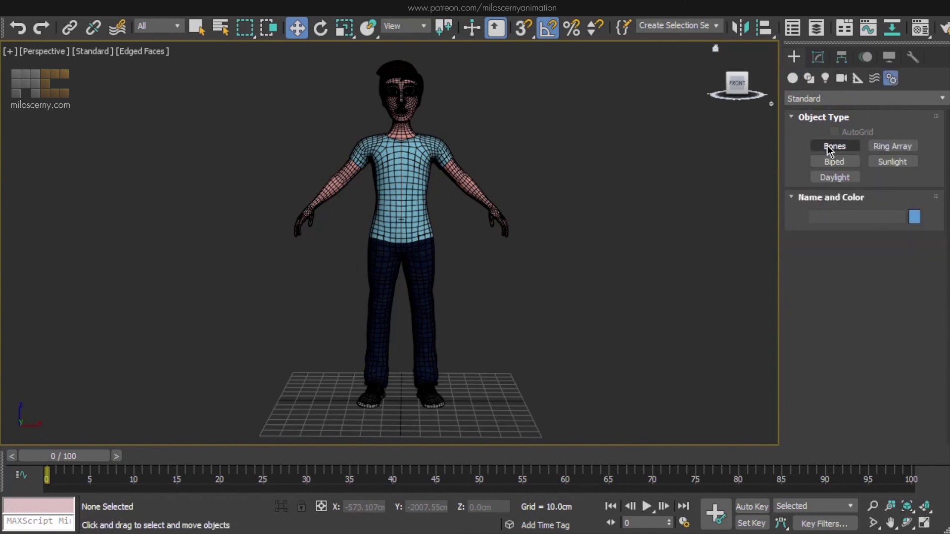
left_click(834, 146)
left_click(154, 412)
left_click(217, 358)
left_click(215, 422)
right_click(216, 423)
left_click(216, 421)
left_click(252, 371)
left_click(263, 401)
right_click(263, 401)
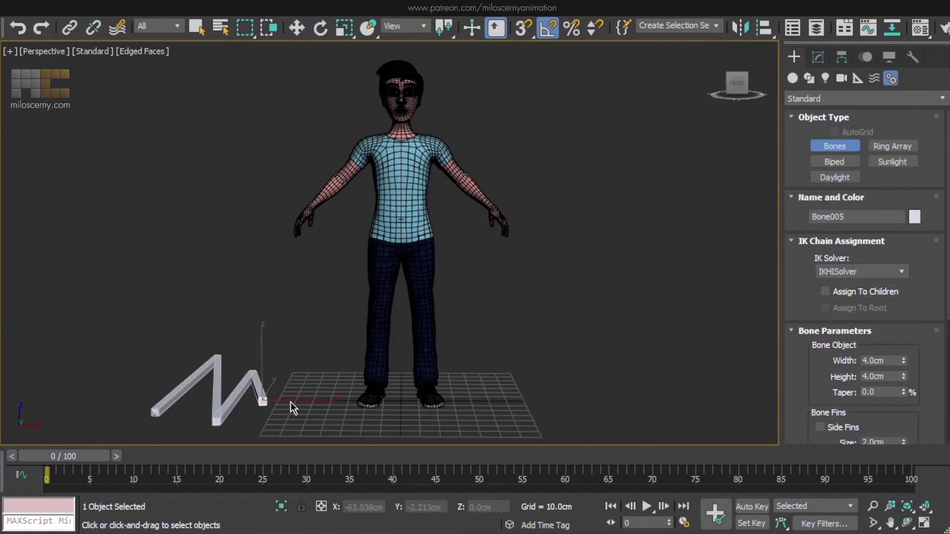
left_click(834, 161)
left_click_drag(531, 402, 664, 64)
key("w")
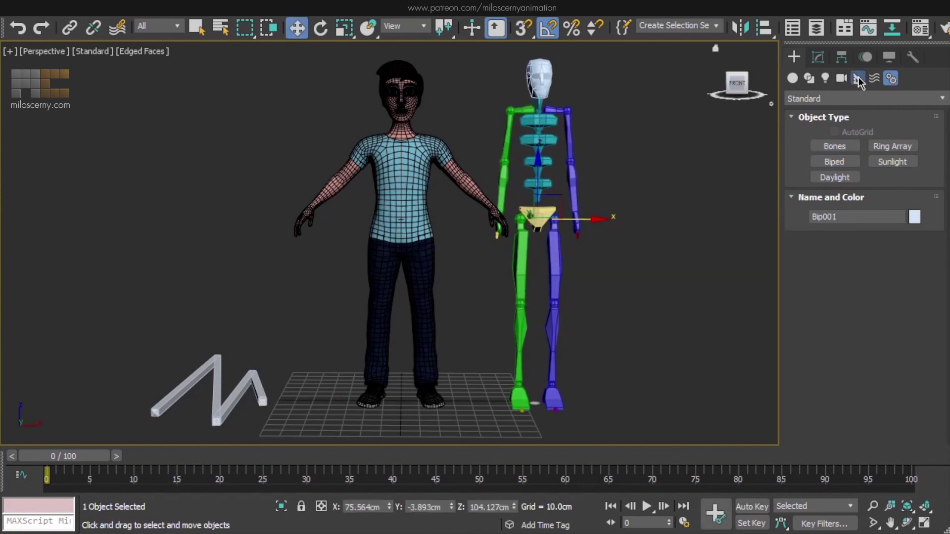
left_click(858, 78)
left_click(854, 98)
left_click(836, 207)
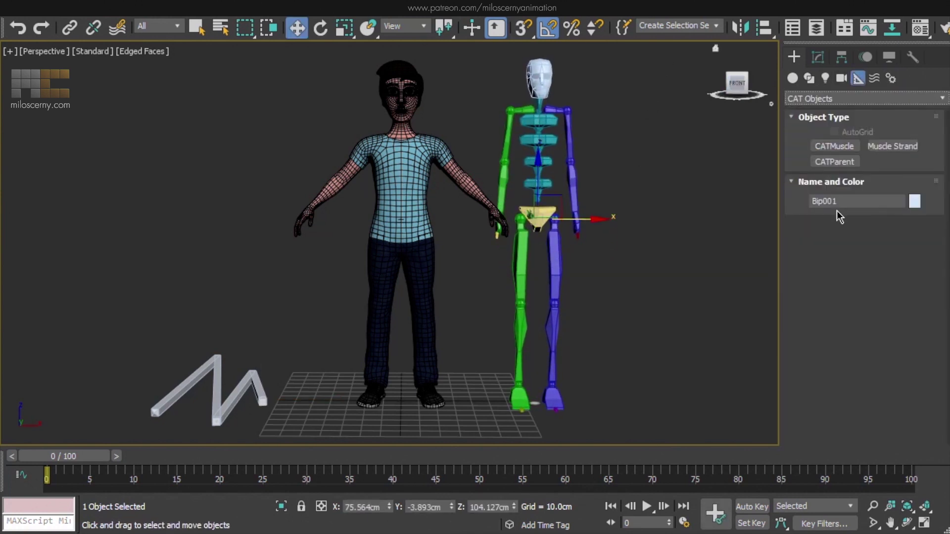
left_click(834, 162)
left_click_drag(663, 393, 654, 350)
scroll(654, 350, "down", 5)
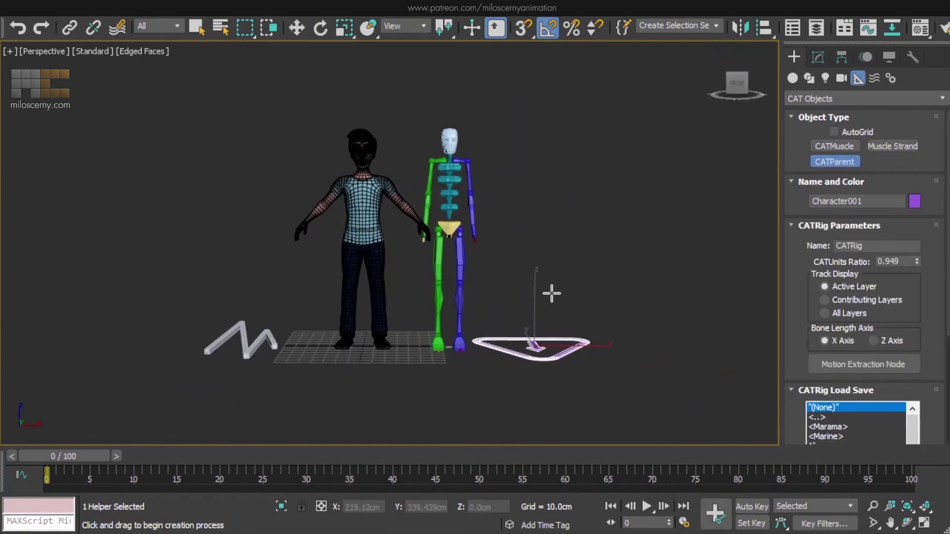
key("w")
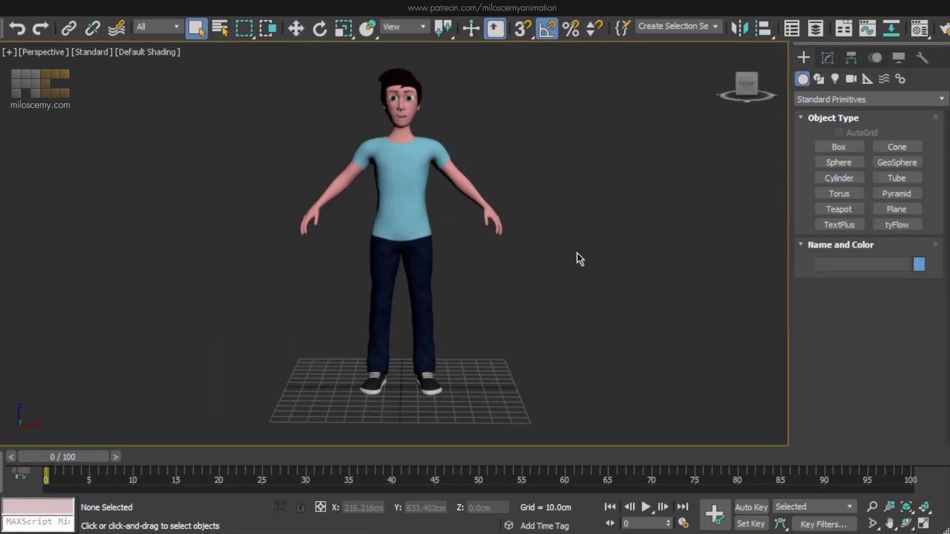
Turn on Edged Faces and select the Shirt, Body, Pants, Shoes and Hair meshes in turn, then deselect
key("F4")
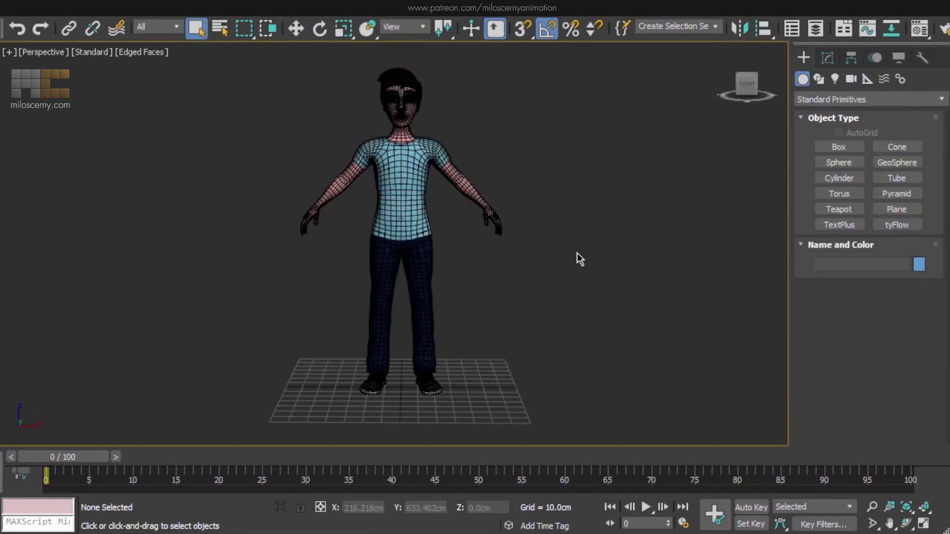
left_click(396, 194)
left_click(358, 176)
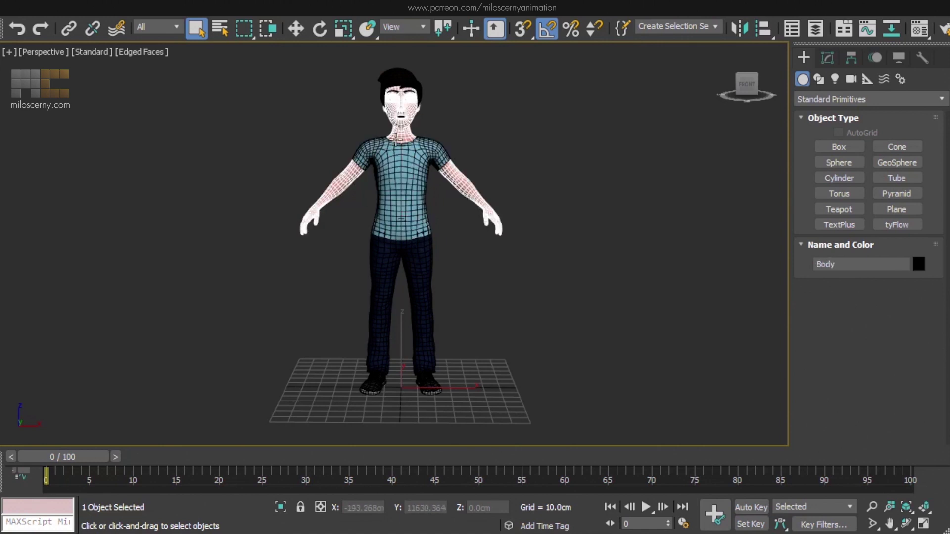
left_click(385, 199)
left_click(379, 327)
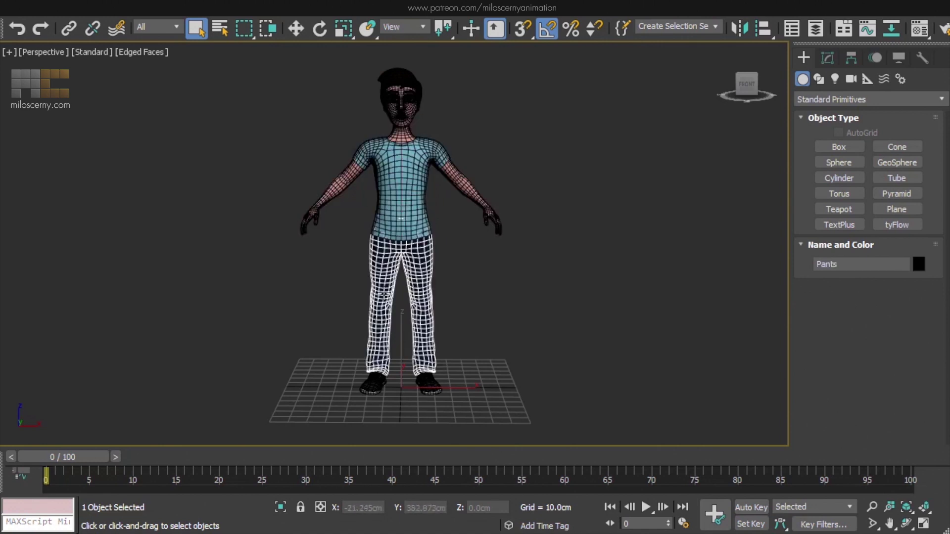
left_click(372, 385)
left_click(382, 99)
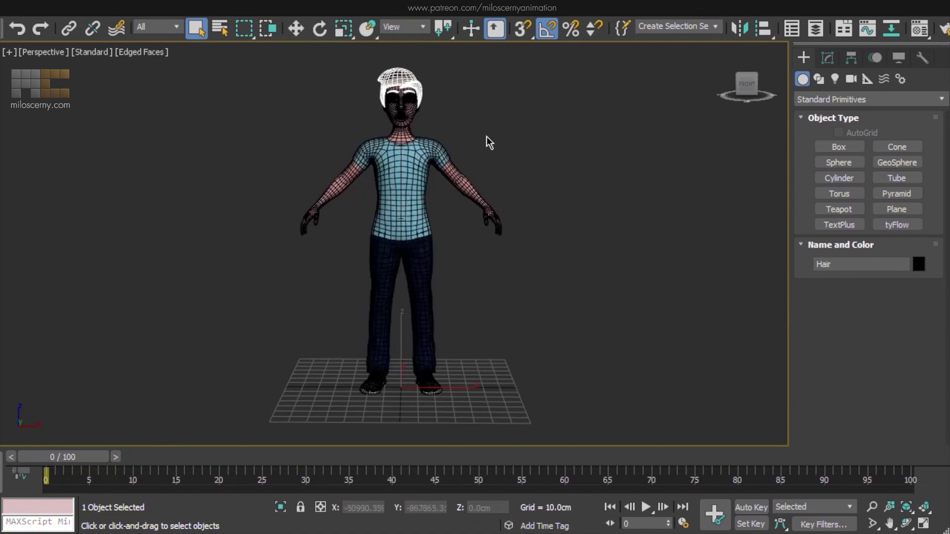
left_click(546, 188)
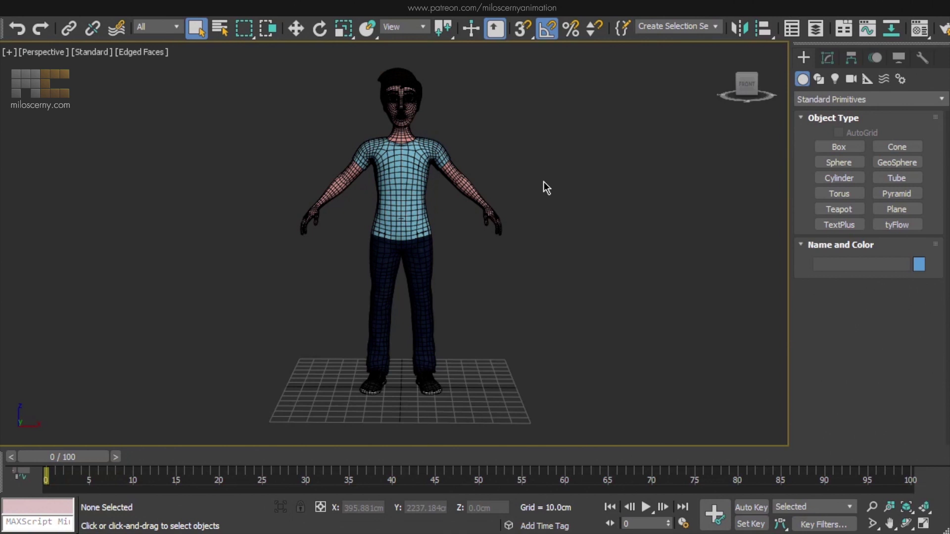
In the Layer Explorer's mesh layer, switch off visibility for Pants, Shirt, Shoes and Mouth
left_click(815, 31)
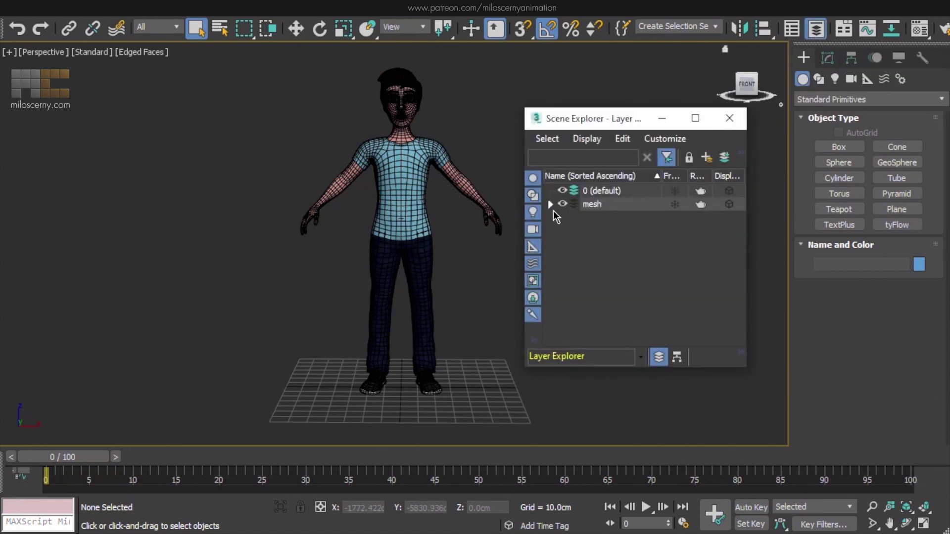
left_click(550, 204)
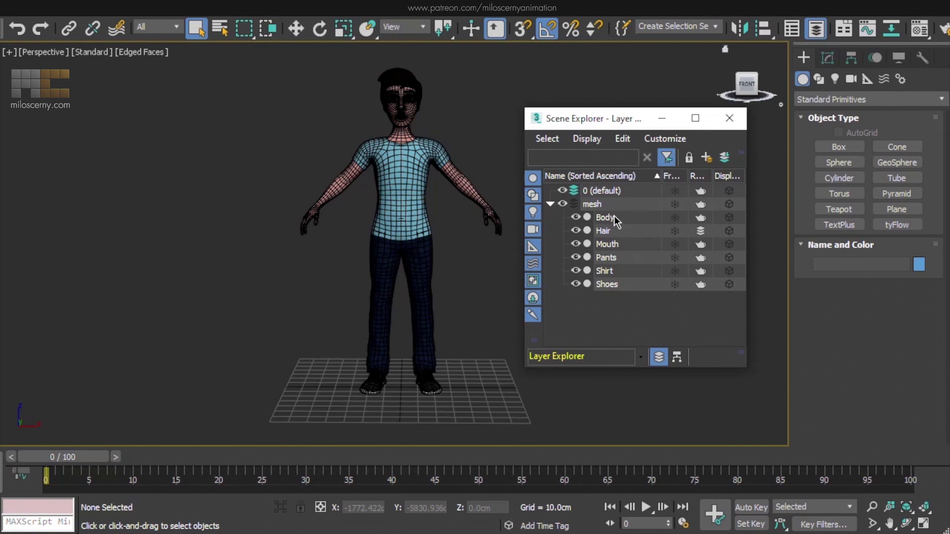
left_click(576, 258)
left_click(575, 270)
left_click(576, 284)
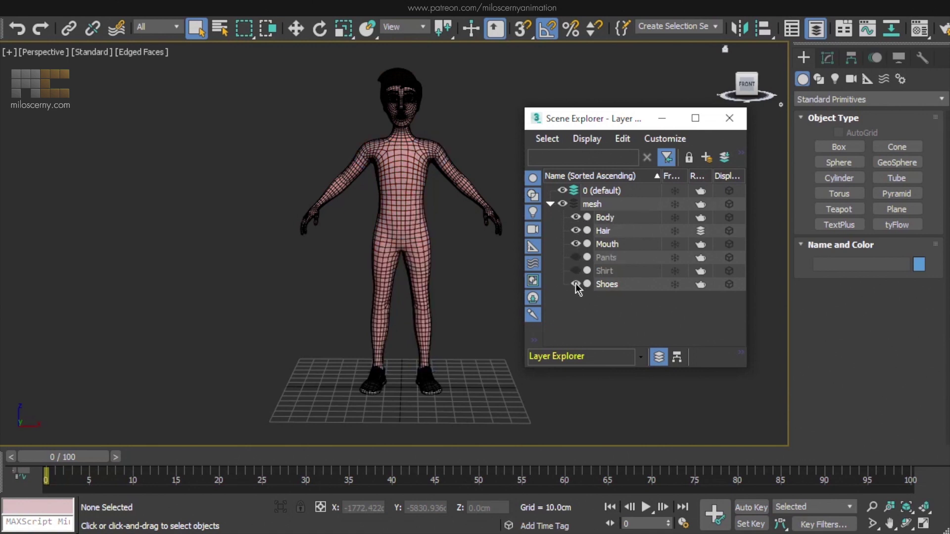
left_click(575, 245)
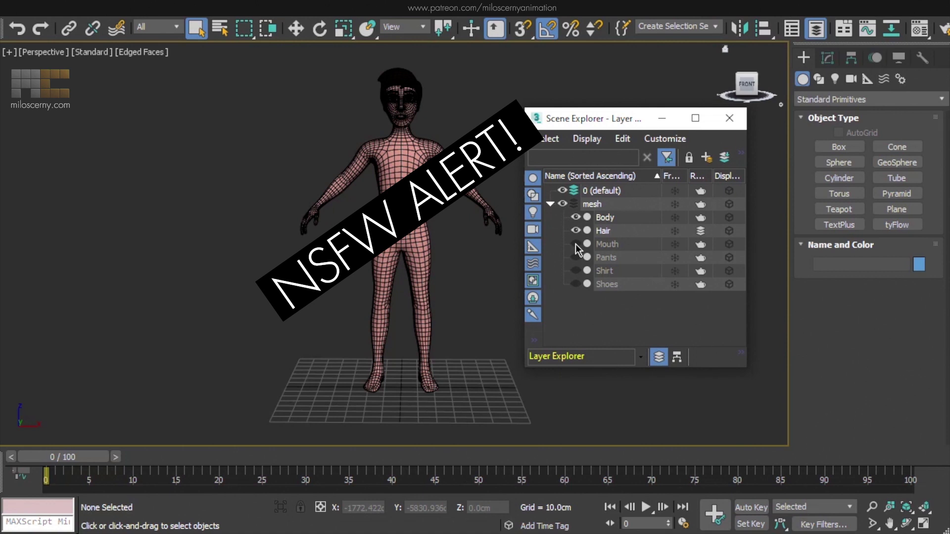
left_click(730, 121)
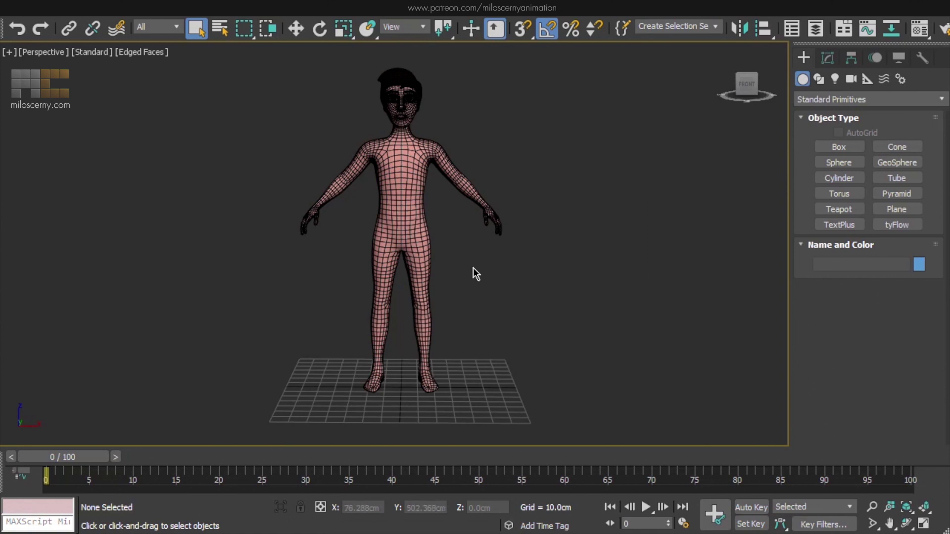
Under Helpers > CAT Objects, start a CATParent and drag out an Ape preset rig
left_click(868, 78)
left_click(831, 101)
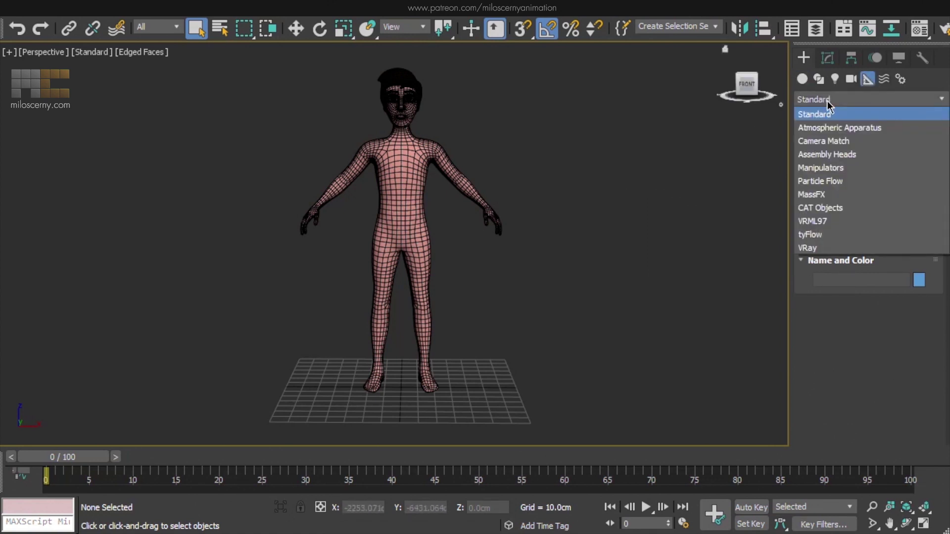
left_click(820, 206)
left_click(837, 163)
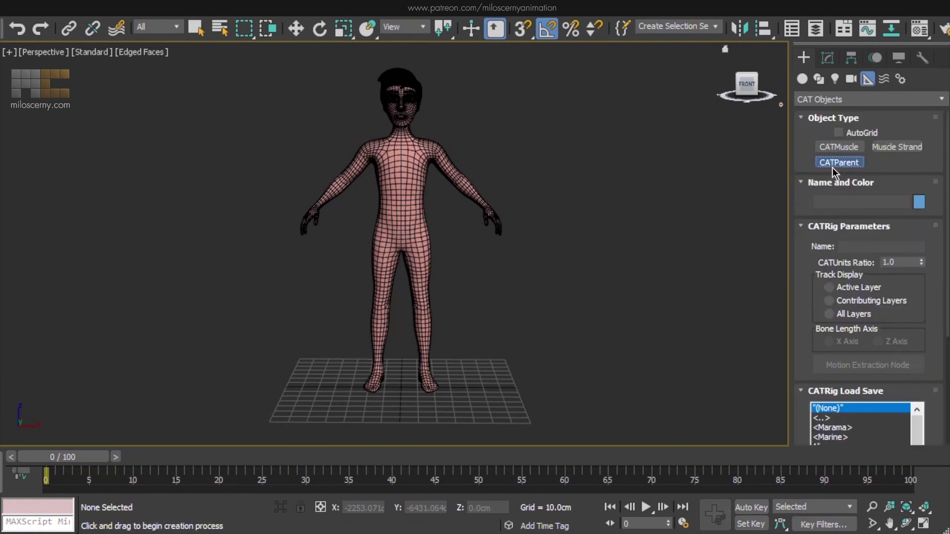
scroll(801, 315, "down", 5)
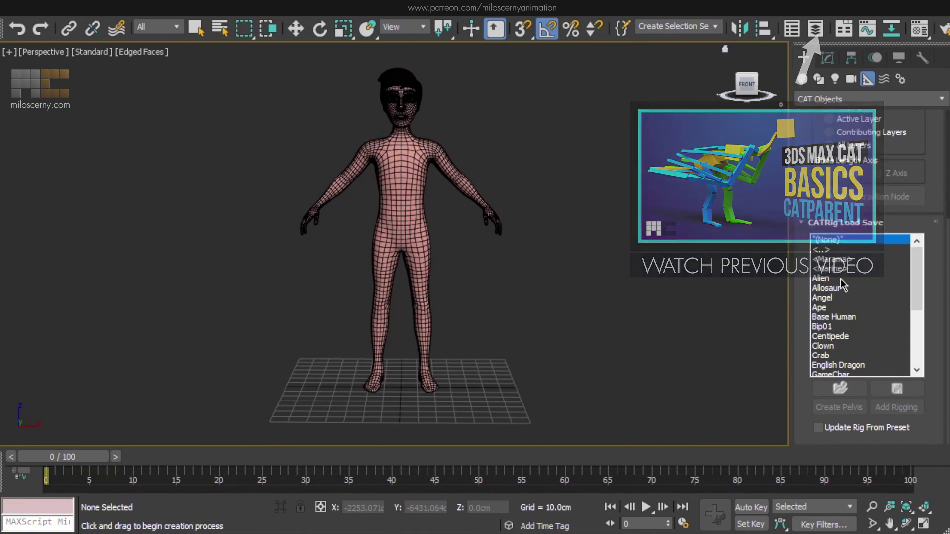
left_click(840, 307)
left_click_drag(545, 387, 749, 453)
Undo the Ape rig, then try the wildebeest and Base Human presets in turn
key("ctrl+z")
scroll(847, 325, "down", 2)
left_click(844, 329)
left_click_drag(537, 358, 847, 448)
key("ctrl+z")
left_click(836, 295)
left_click_drag(526, 388, 759, 462)
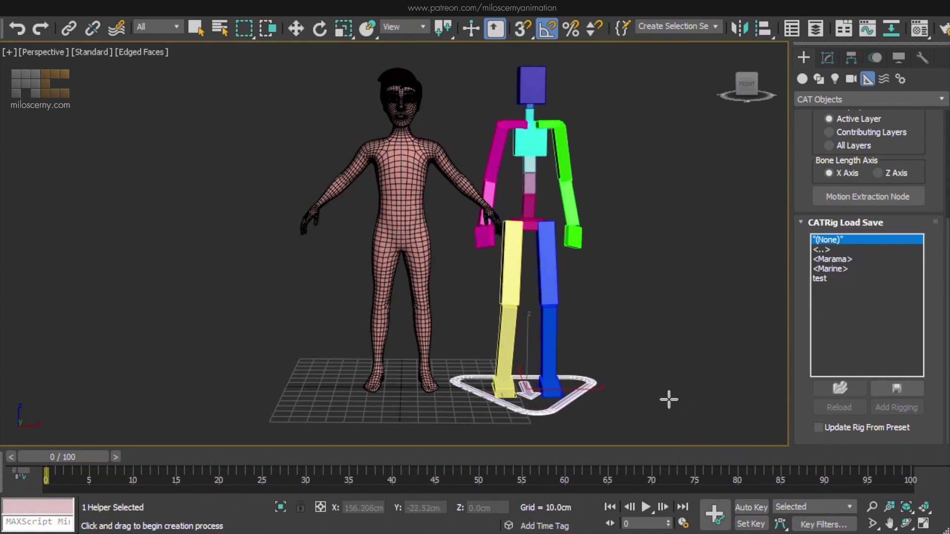
Replace the Base Human rig with an empty (None) CATParent, zeroing its X and Y position
key("ctrl+z")
left_click(844, 241)
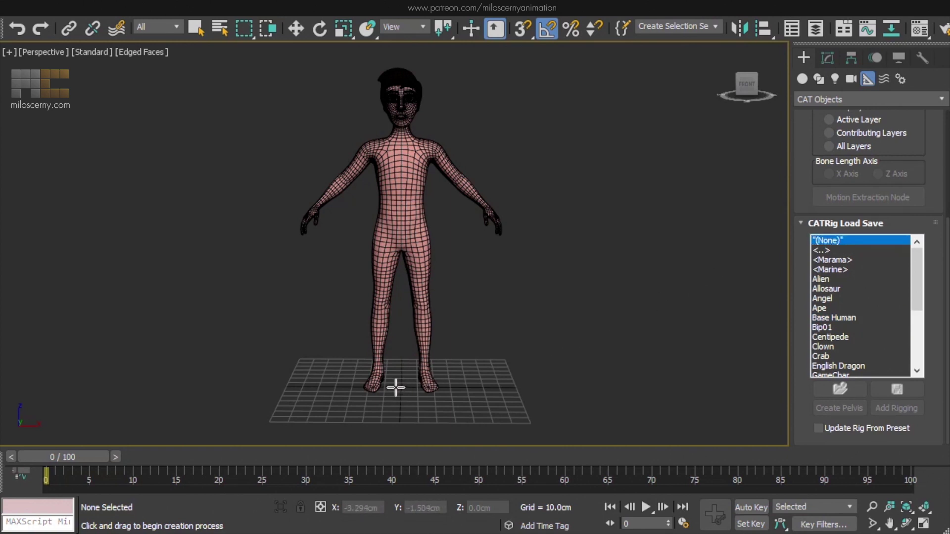
left_click_drag(490, 386, 797, 438)
key("w")
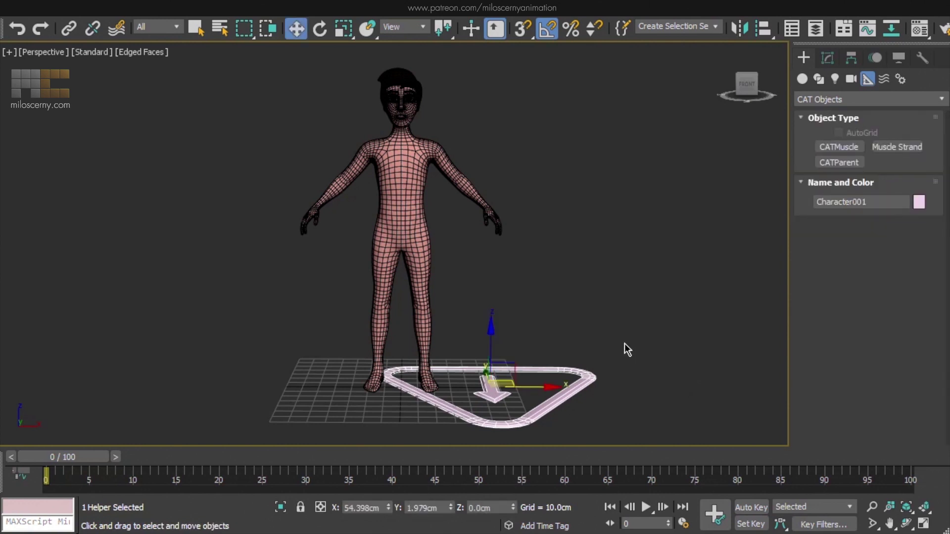
right_click(451, 509)
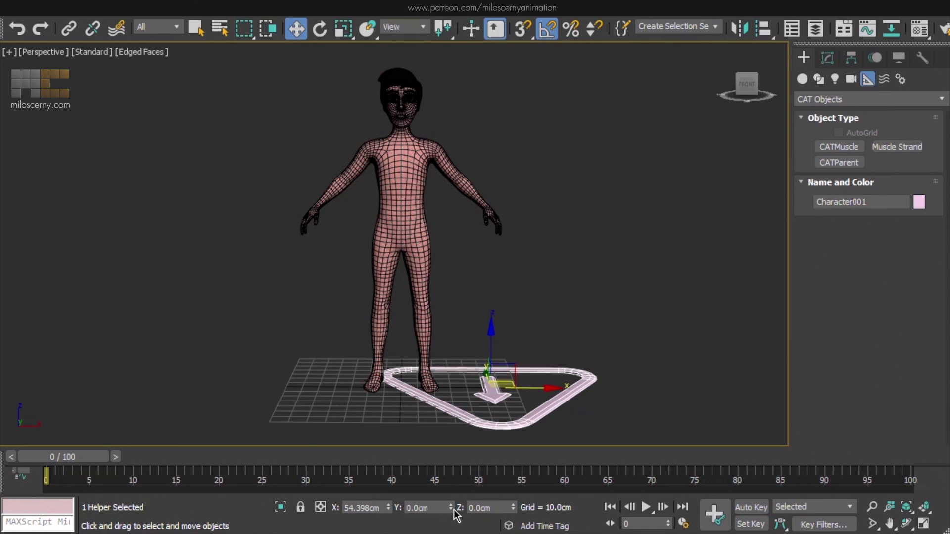
right_click(389, 509)
Select the body mesh, cycle through rotate, scale and move, then reselect the CAT platform
left_click(411, 250)
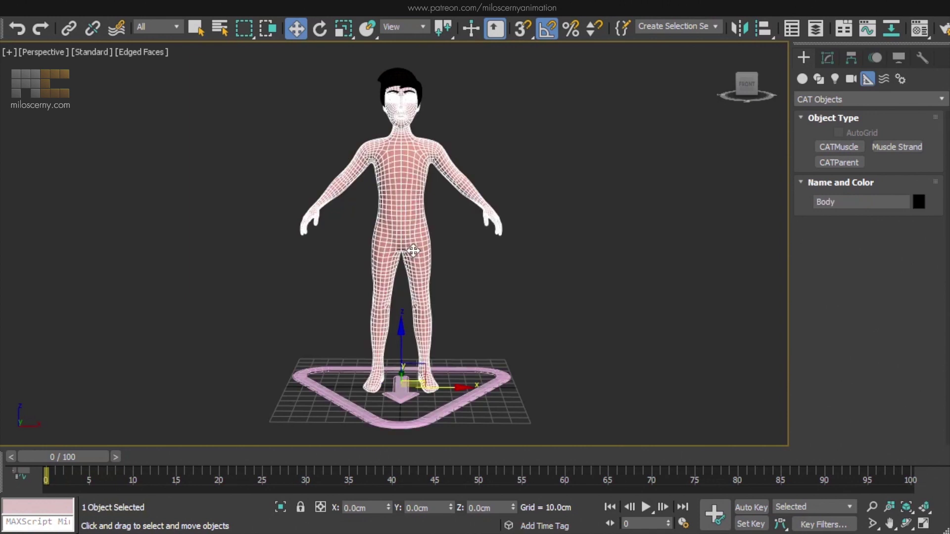
key("e")
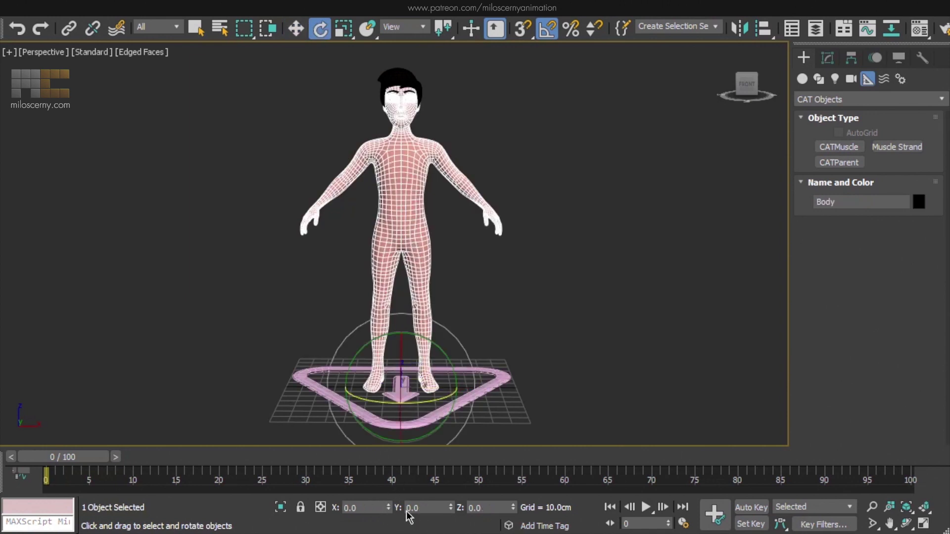
key("r")
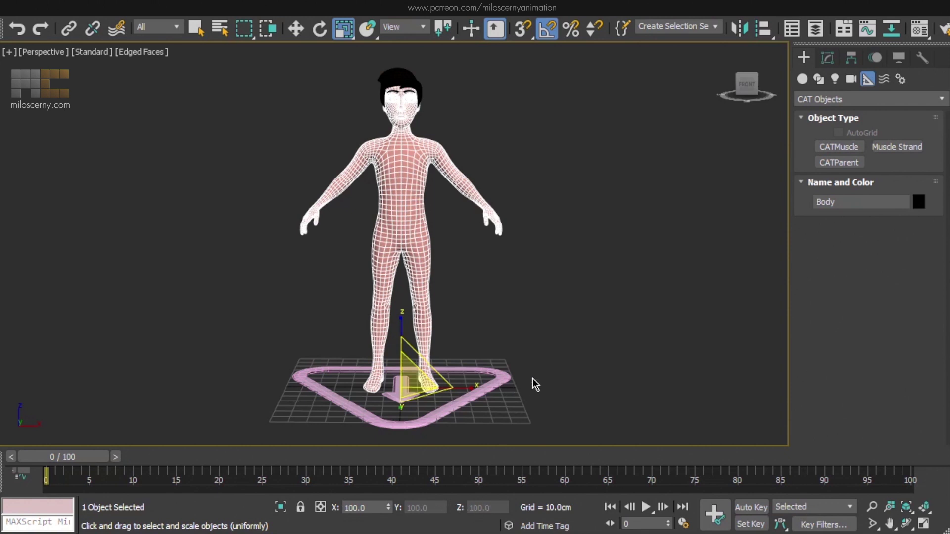
key("w")
left_click(510, 382)
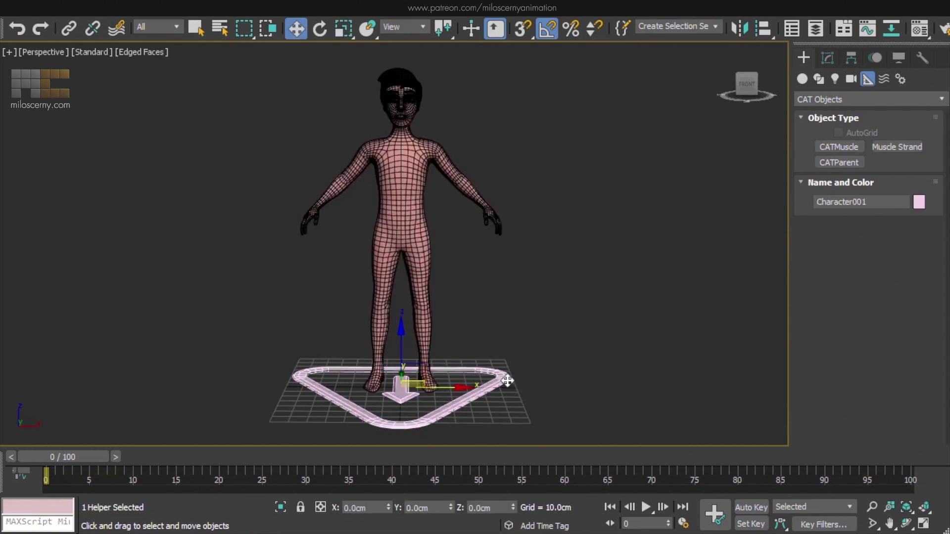
Click Create Pelvis in the CATParent's Modify panel, then select the new purple pelvis box
left_click(826, 58)
left_click_drag(797, 347, 799, 149)
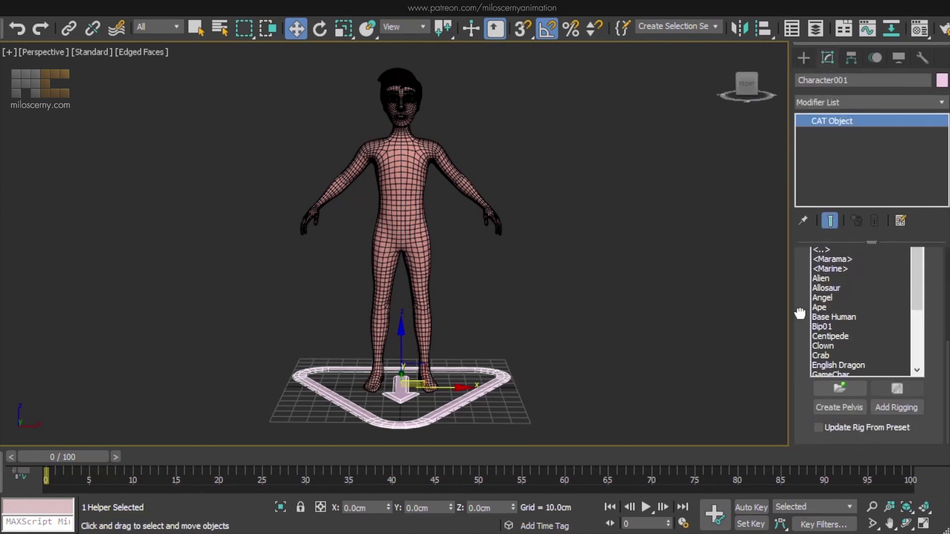
left_click(838, 408)
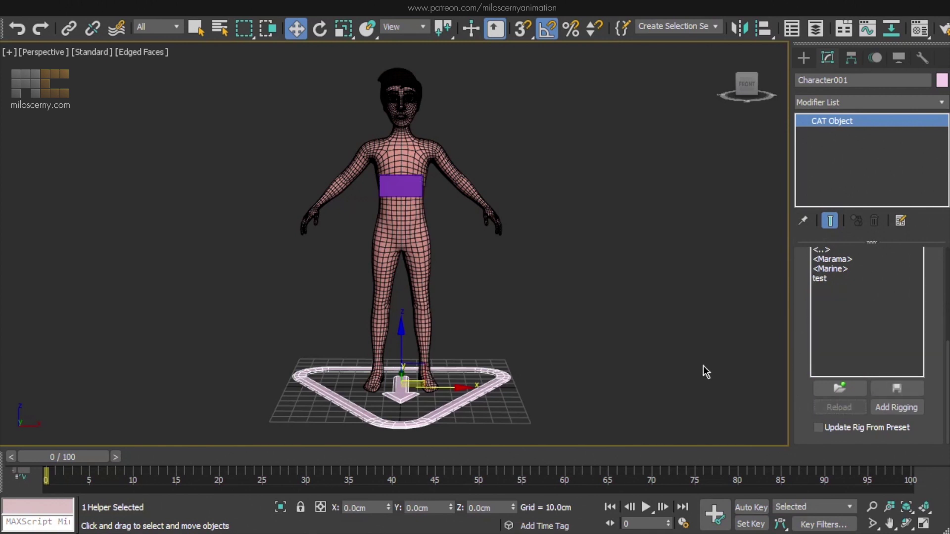
key("F3")
key("F3")
scroll(797, 287, "up", 5)
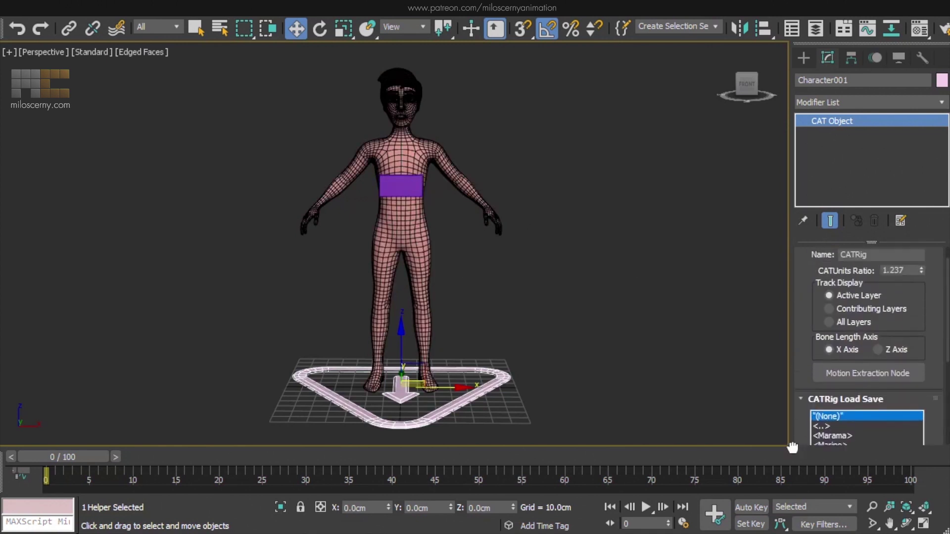
left_click(401, 186)
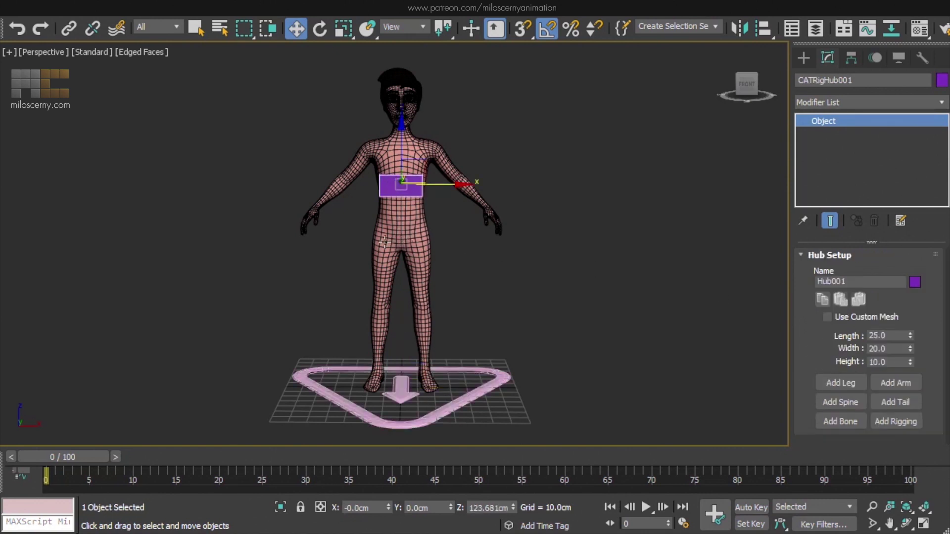
Select the CATParent and drag its CATUnits Ratio down from 1.237 to 0.928
left_click(497, 375)
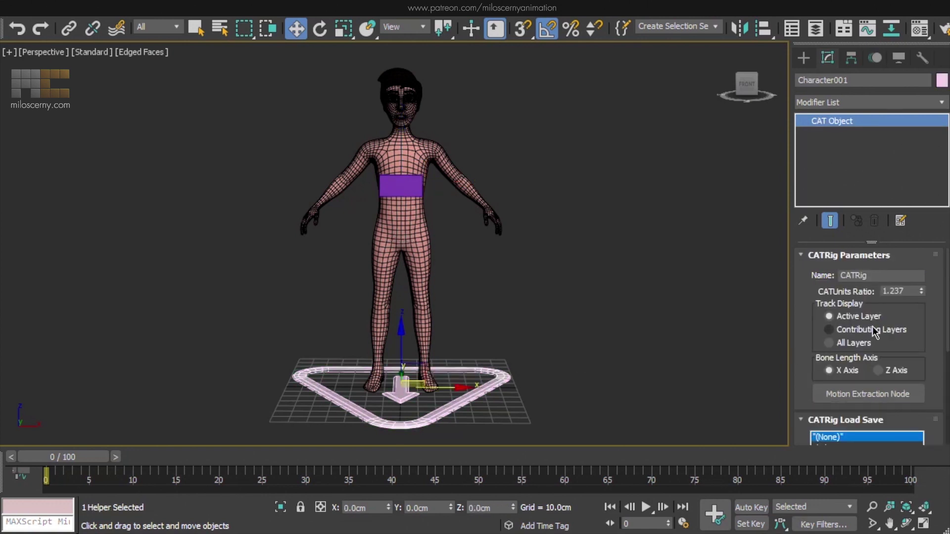
left_click_drag(923, 291, 905, 309)
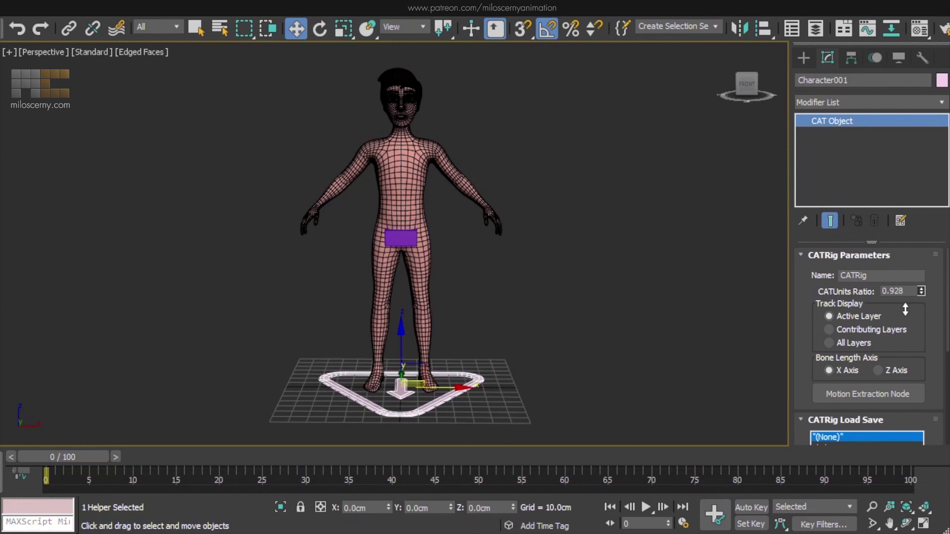
left_click_drag(905, 309, 905, 307)
Select the pelvis hub and frame the character in a wireframe Front view
left_click(405, 234)
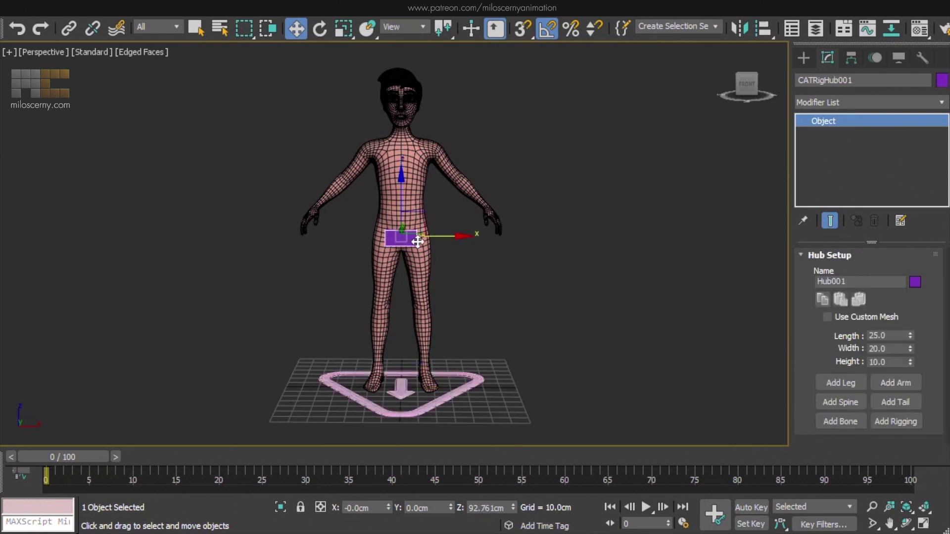
middle_click_drag(478, 277, 473, 248)
scroll(468, 242, "up", 3)
key("F3")
scroll(453, 237, "up", 4)
key("f")
middle_click_drag(402, 176, 413, 361)
scroll(414, 254, "up", 3)
key("F3")
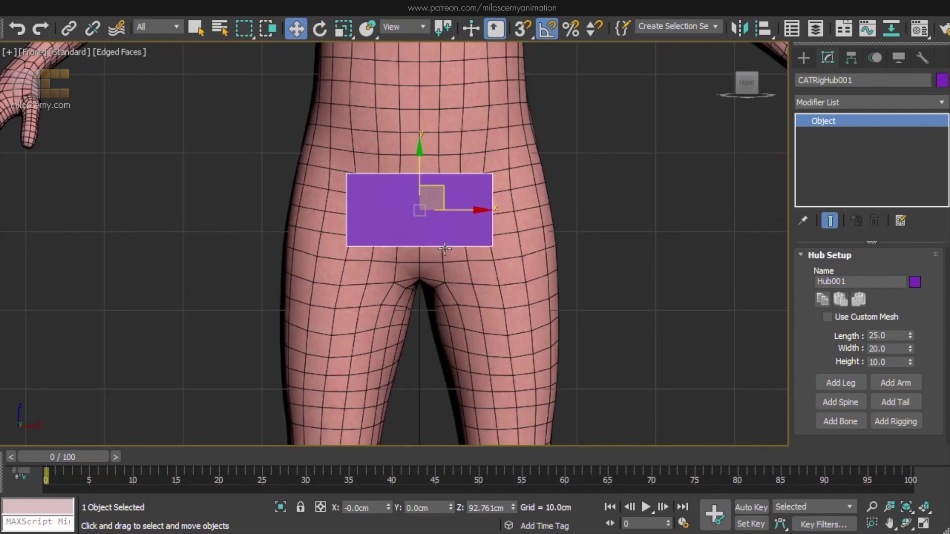
key("F3")
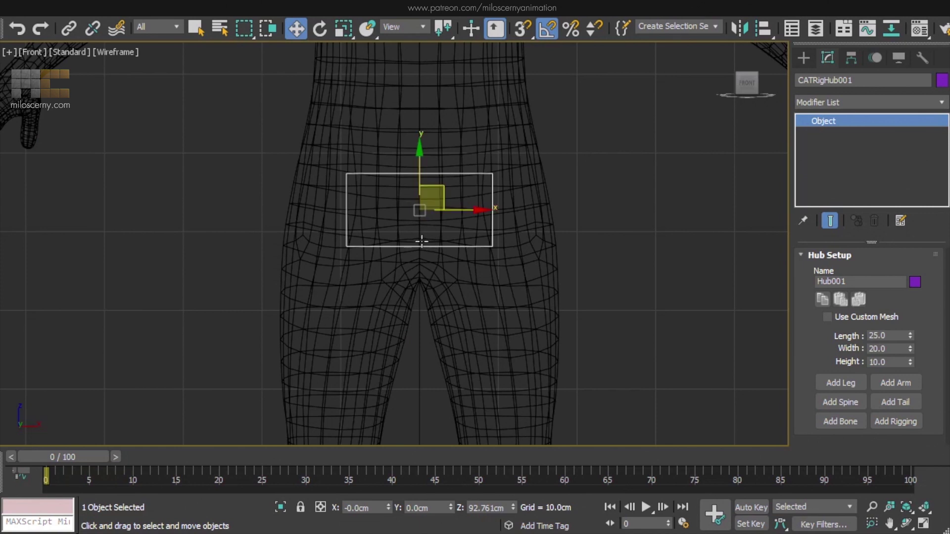
middle_click_drag(610, 303, 568, 203)
scroll(593, 237, "down", 2)
scroll(568, 203, "down", 2)
scroll(570, 233, "down", 2)
middle_click_drag(581, 239, 549, 238)
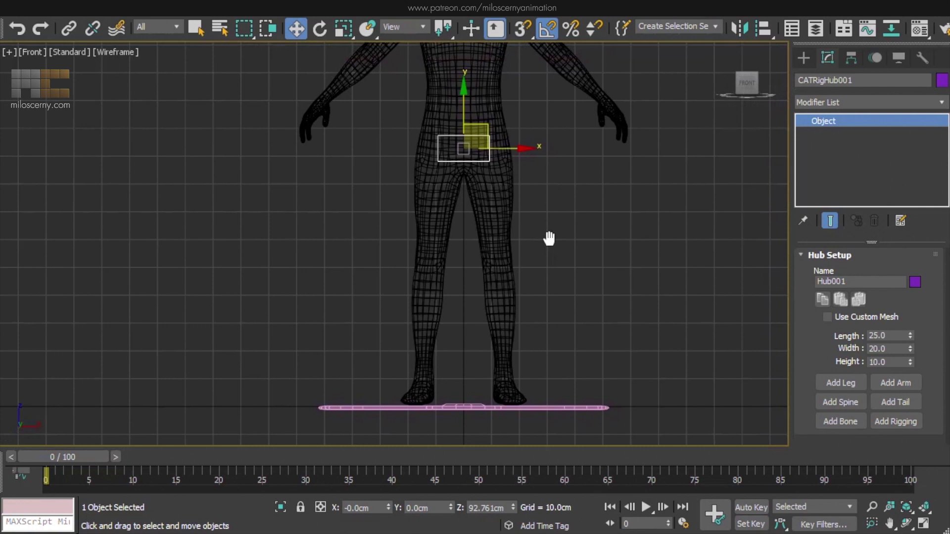
Type 0.956 into the CATParent's CATUnits Ratio, then reselect the pelvis hub in shaded view
left_click(588, 409)
left_click_drag(897, 291, 909, 291)
type("56")
key("Return")
left_click(466, 151)
scroll(465, 149, "up", 6)
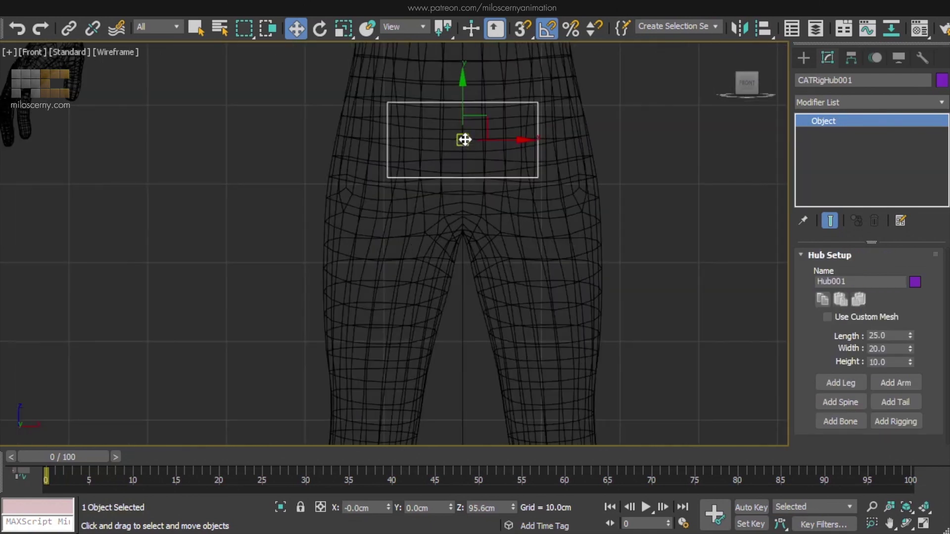
key("F3")
key("F3")
key("F3")
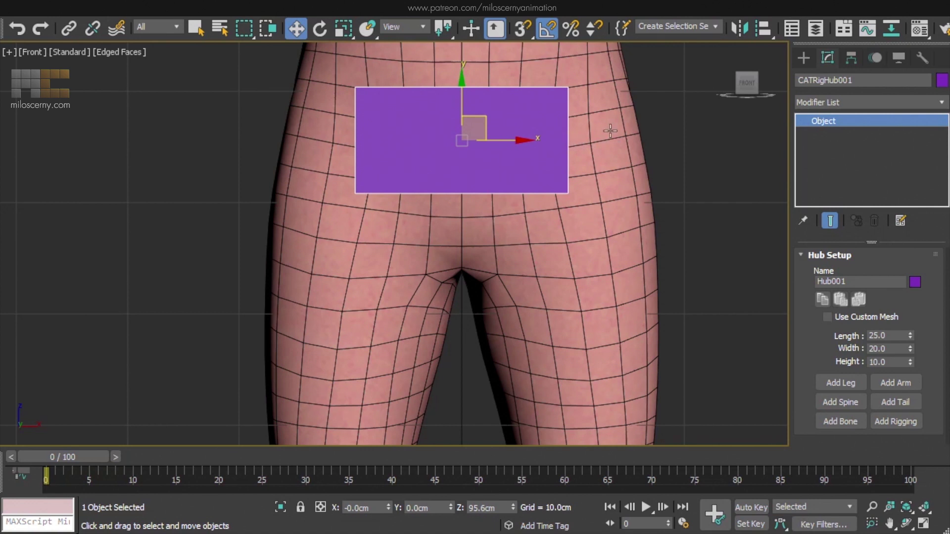
Test See-Through on the pelvis hub in Object Properties, then turn it back off
left_click(898, 59)
right_click(486, 128)
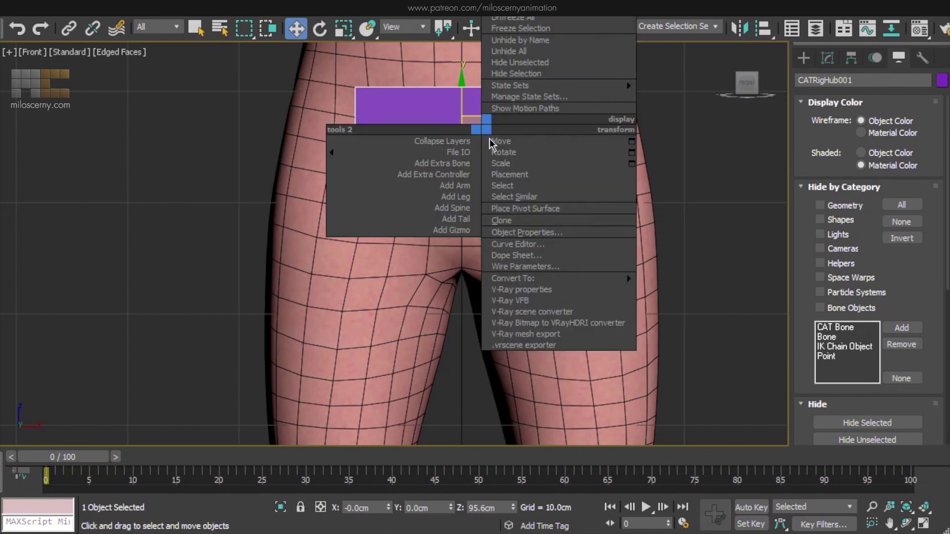
left_click(527, 219)
left_click(374, 281)
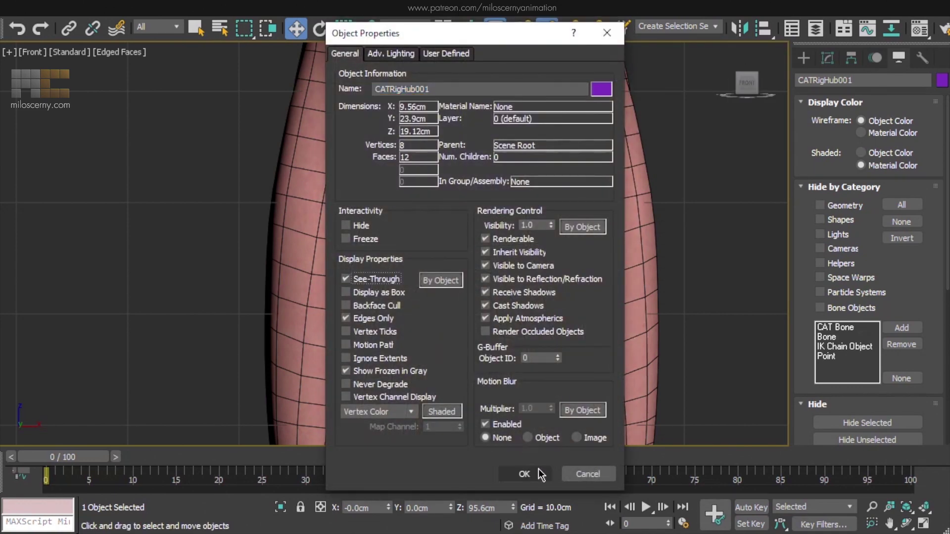
left_click(524, 474)
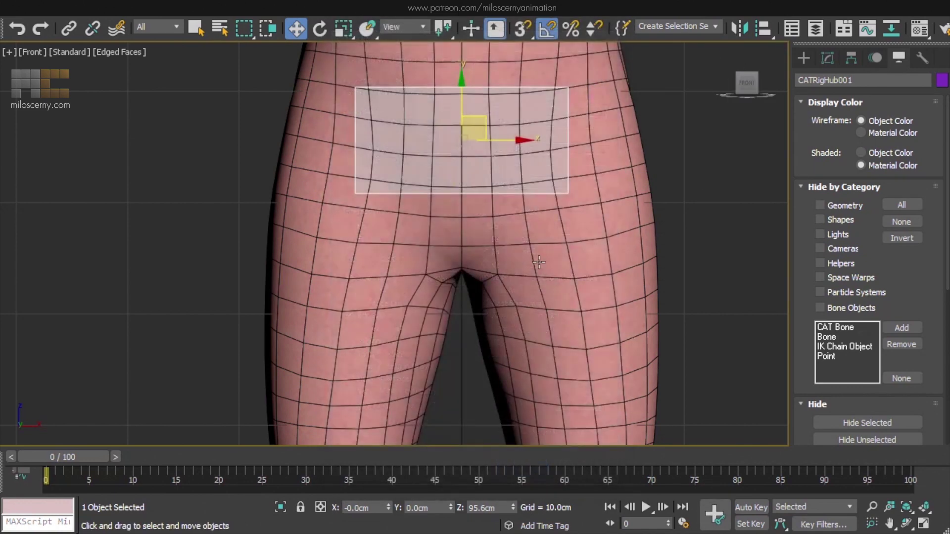
right_click(475, 145)
left_click(524, 249)
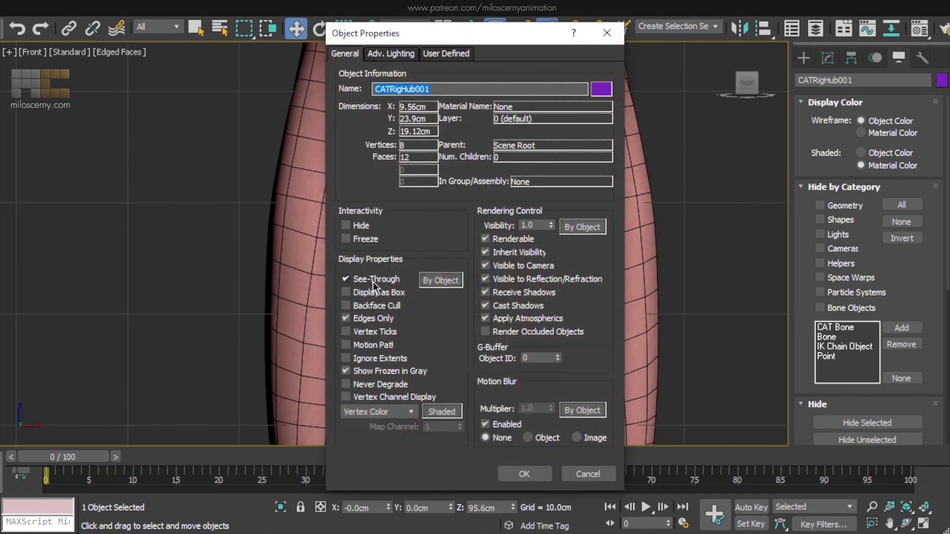
left_click(372, 280)
left_click(524, 474)
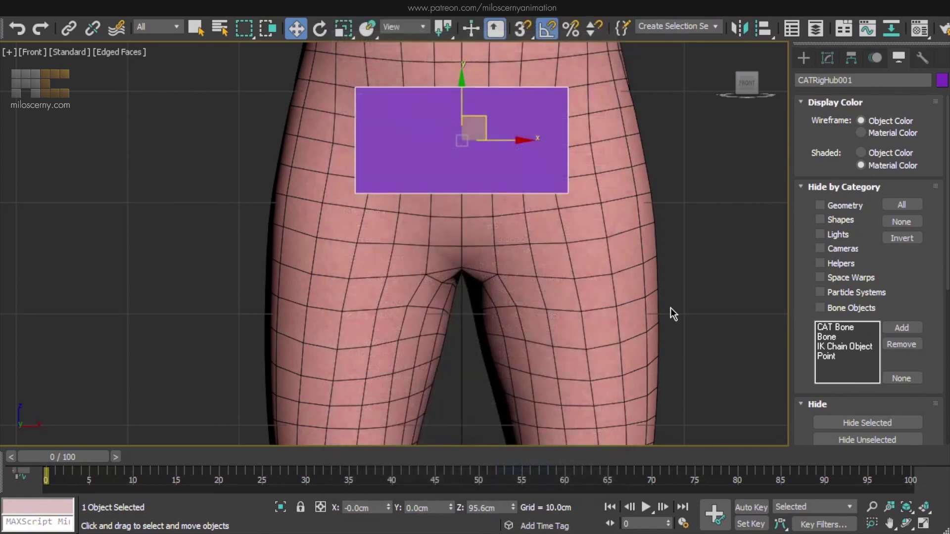
Enable Display as Box for CATRigHub001, deselect it, and orbit to a three-quarter perspective
left_click_drag(805, 251, 802, 31)
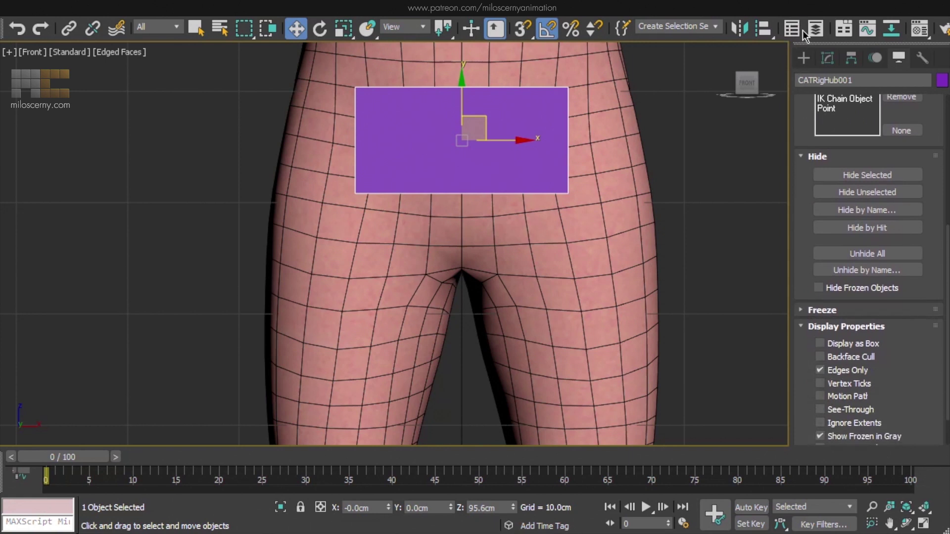
left_click(835, 343)
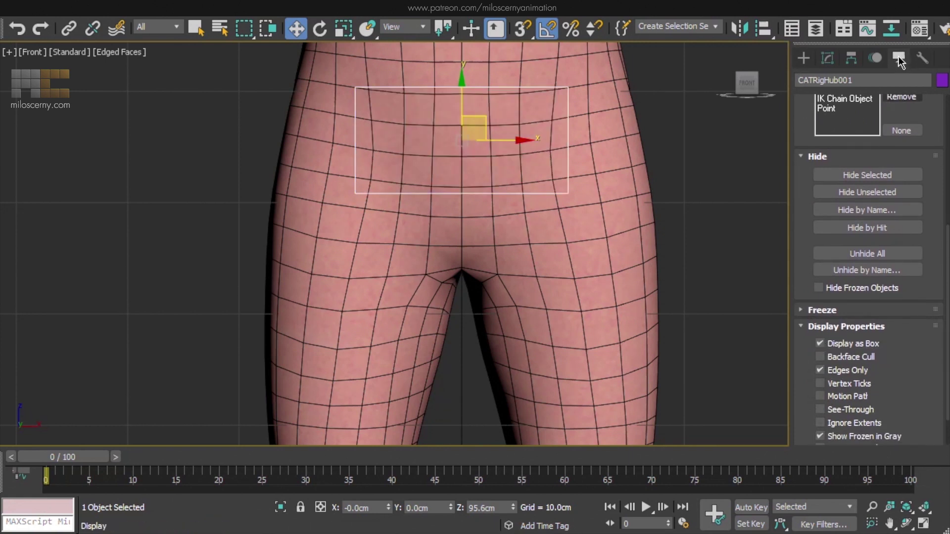
left_click(682, 119)
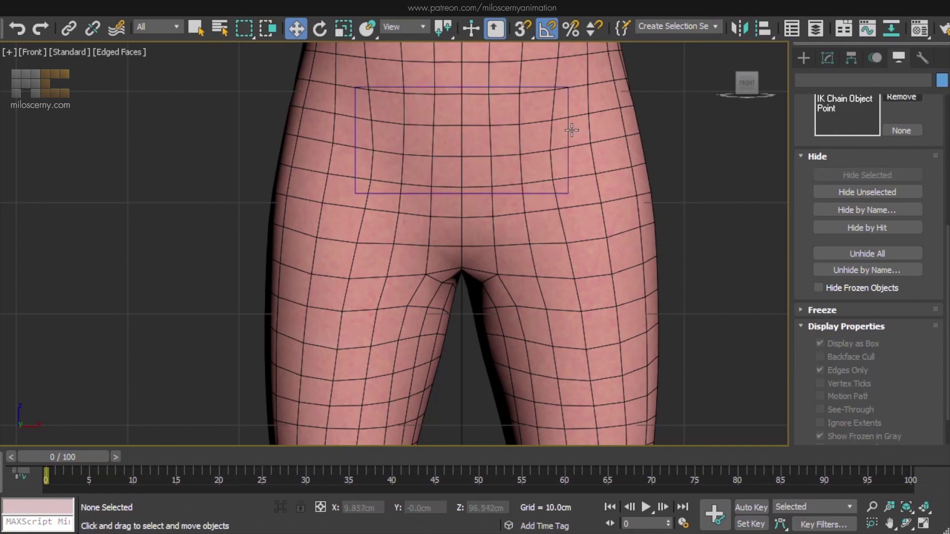
scroll(568, 130, "down", 6)
scroll(568, 130, "up", 3)
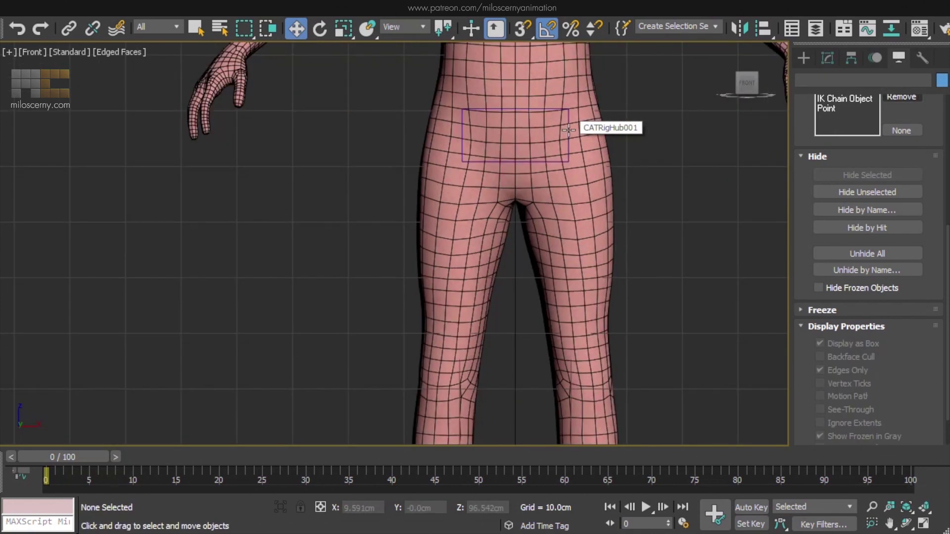
key("p")
middle_click_drag(569, 129, 547, 132, "alt")
Rename the hip hub to Pelvis in Hub Setup, making it CATRigPelvis
left_click(556, 115)
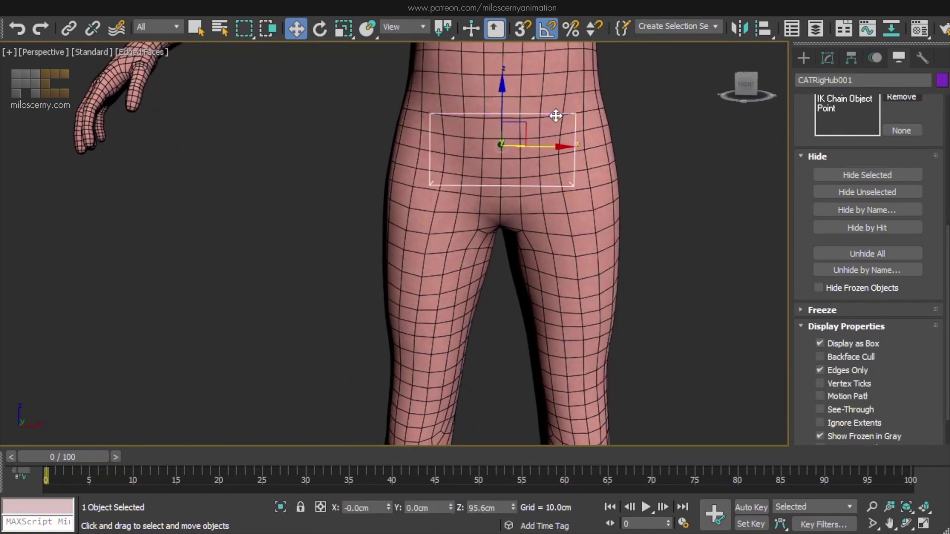
left_click(827, 57)
left_click_drag(868, 281, 810, 284)
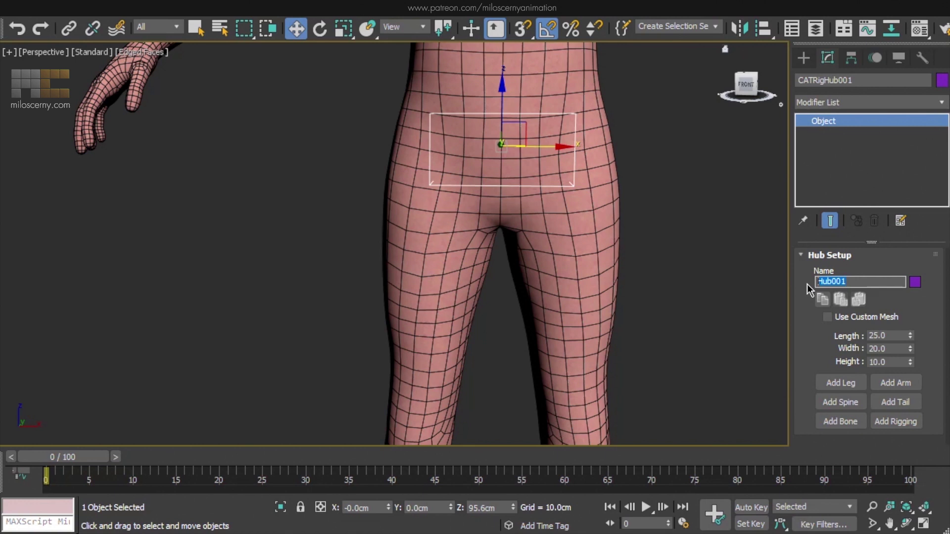
left_click_drag(858, 80, 788, 79)
left_click_drag(851, 279, 815, 281)
type("Pelvis")
left_click(695, 188)
left_click(575, 141)
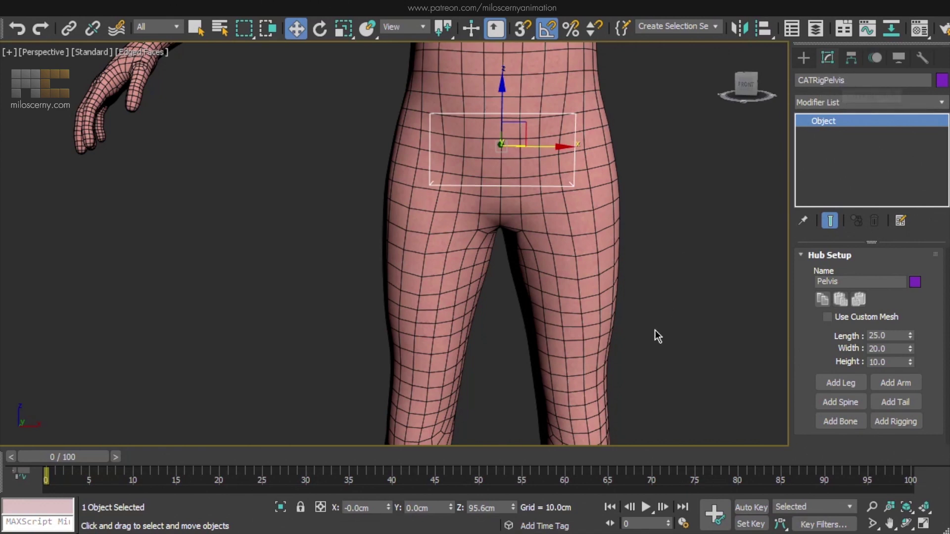
Set the CAT base's rig Name to CooperRig_, so the hub becomes CooperRig_Pelvis
middle_click_drag(651, 357, 624, 193)
left_click(682, 397)
scroll(660, 281, "down", 3)
middle_click_drag(660, 280, 619, 309)
left_click_drag(894, 272, 734, 283)
type("CooperRig_")
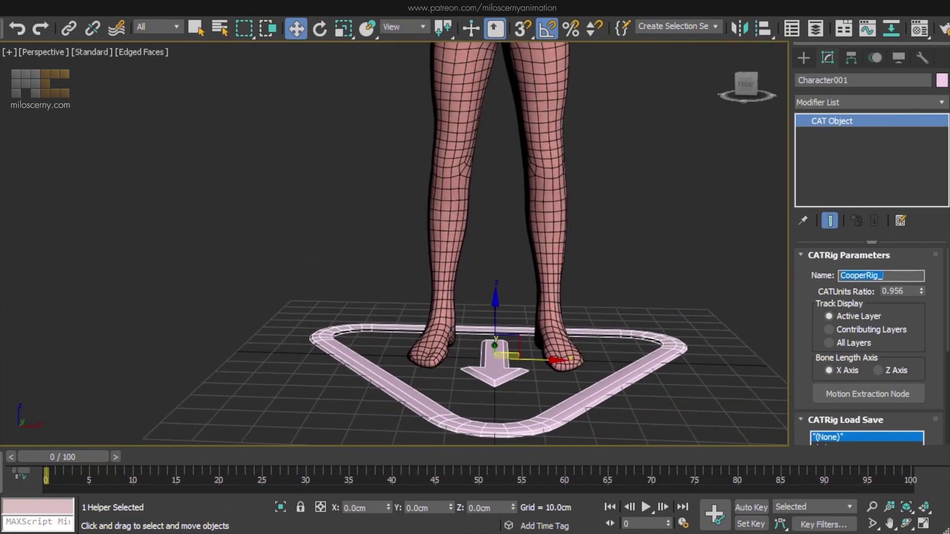
left_click(666, 275)
left_click(651, 339)
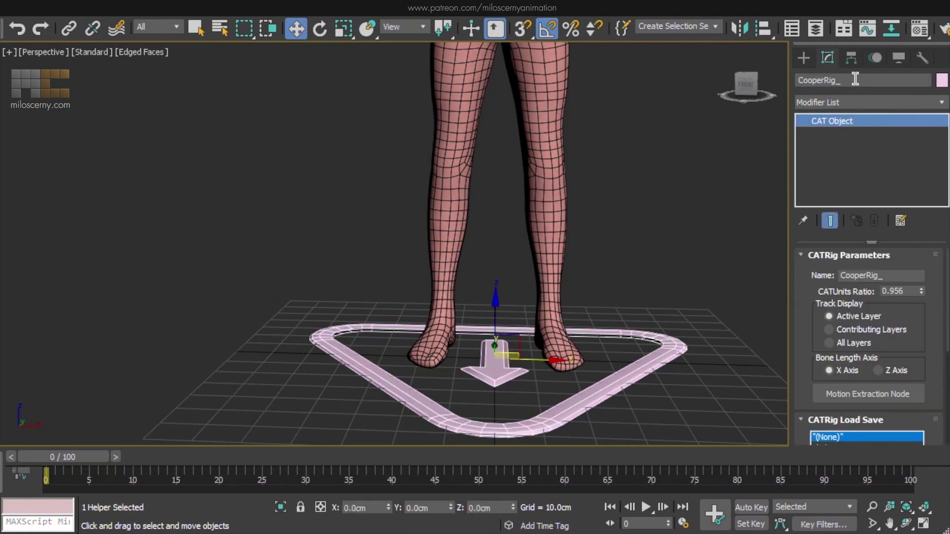
left_click_drag(855, 80, 798, 83)
left_click(652, 235)
middle_click_drag(618, 109, 586, 363)
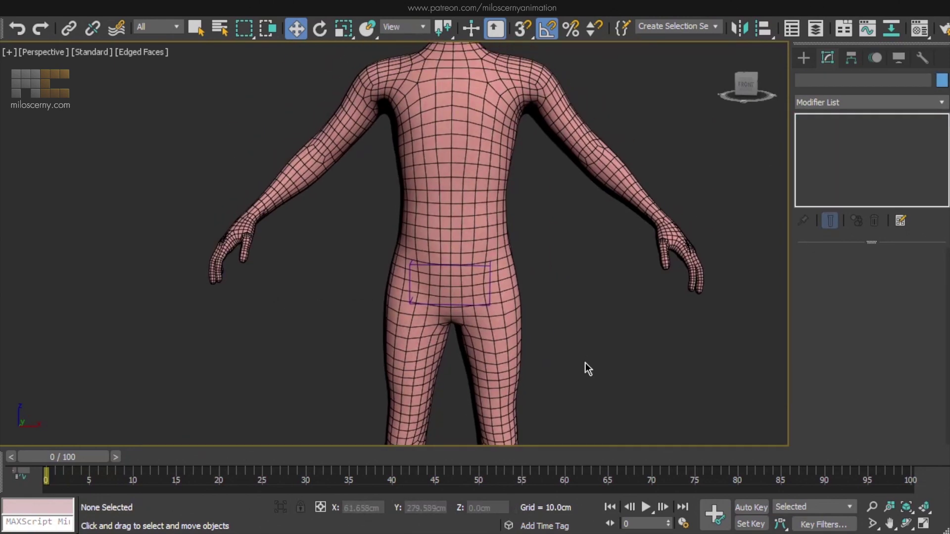
left_click(490, 264)
left_click_drag(869, 81, 773, 82)
middle_click_drag(573, 323, 613, 262)
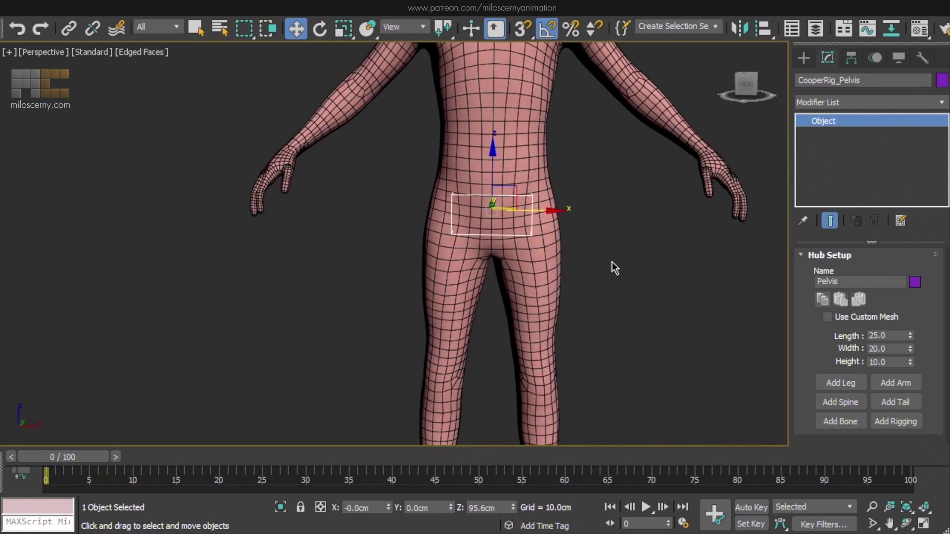
Change the Pelvis colour swatch from purple to orange
left_click(913, 284)
left_click_drag(242, 0, 264, 98)
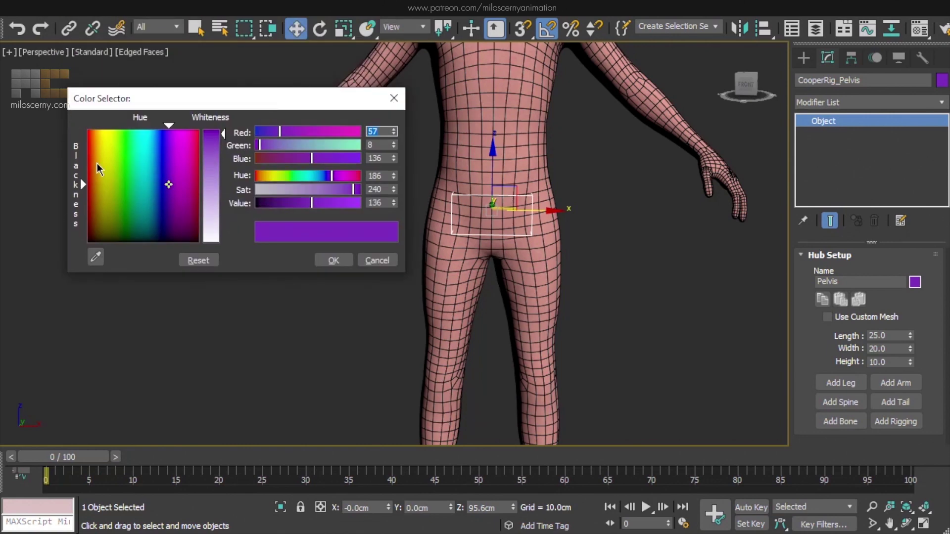
left_click(98, 137)
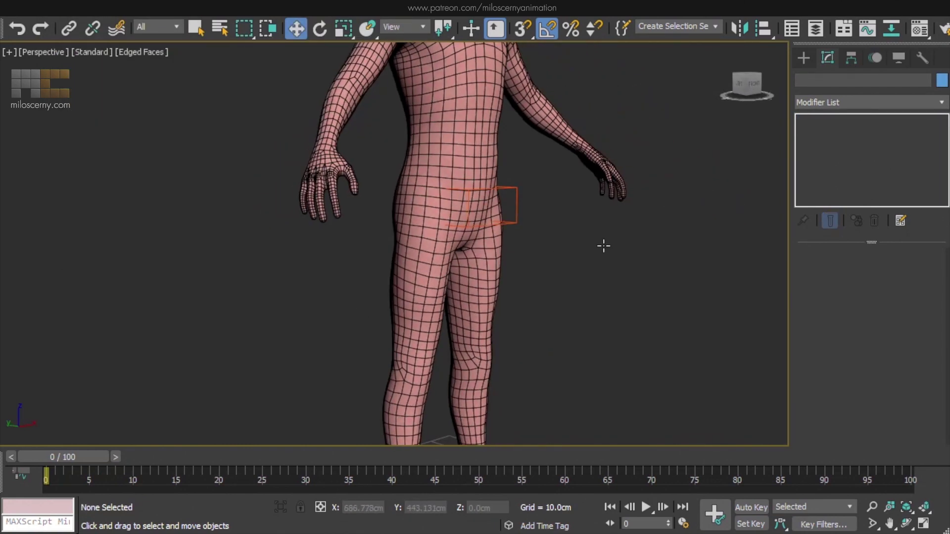
middle_click_drag(603, 246, 456, 212, "alt")
Select the CooperRig_Pelvis hub and shift it back along X in the Left view
left_click(520, 229)
scroll(513, 129, "down", 3)
middle_click_drag(455, 212, 606, 278, "alt")
scroll(388, 203, "up", 5)
key("F3")
key("F3")
scroll(465, 195, "up", 3)
key("F3")
middle_click_drag(431, 184, 448, 203)
key("l")
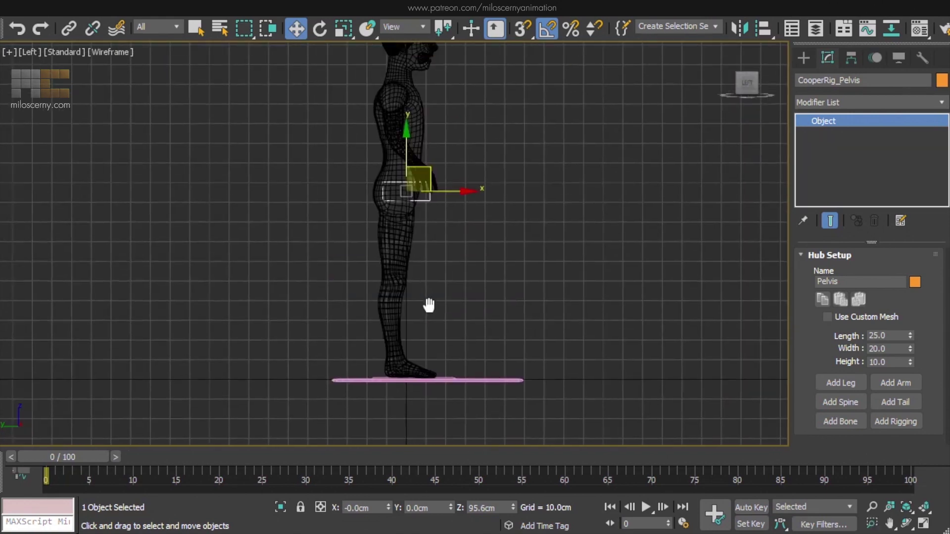
scroll(418, 246, "up", 5)
middle_click_drag(406, 225, 461, 224)
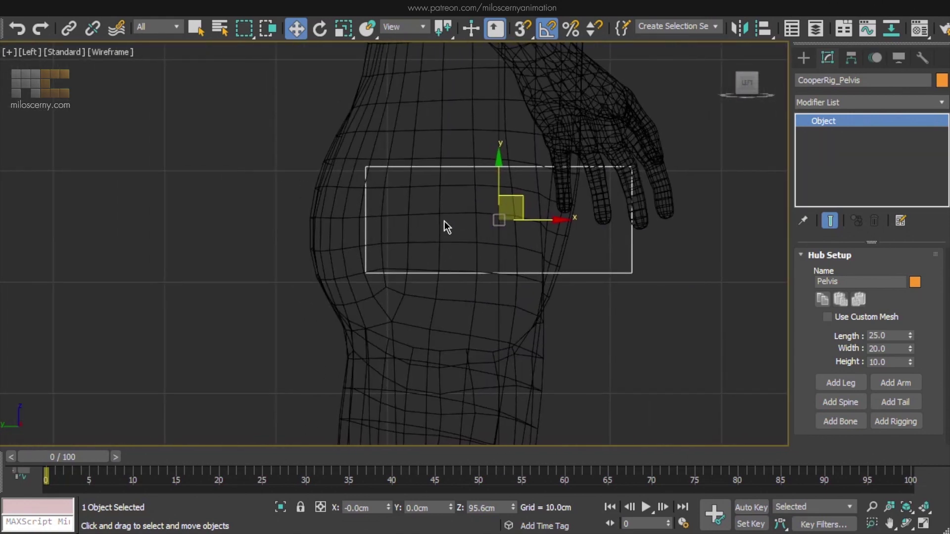
left_click_drag(547, 219, 489, 223)
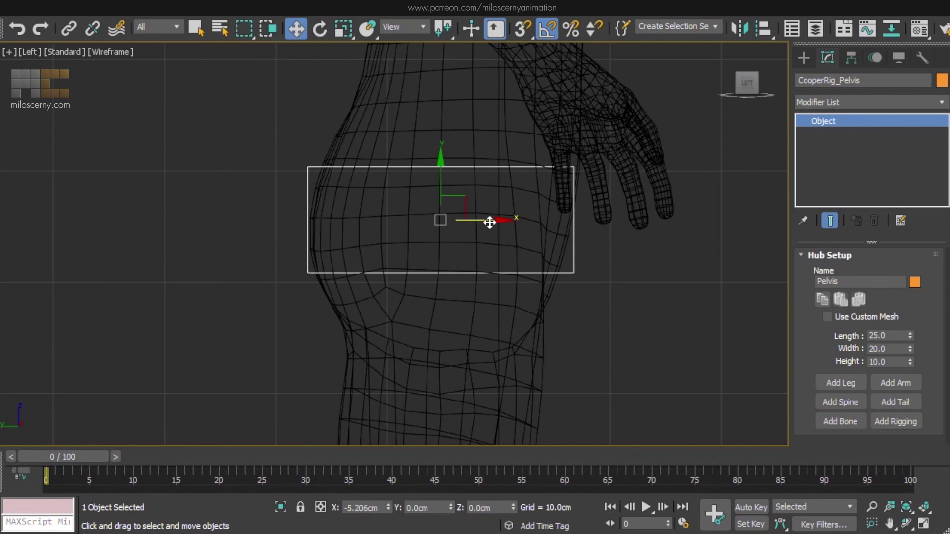
key("F3")
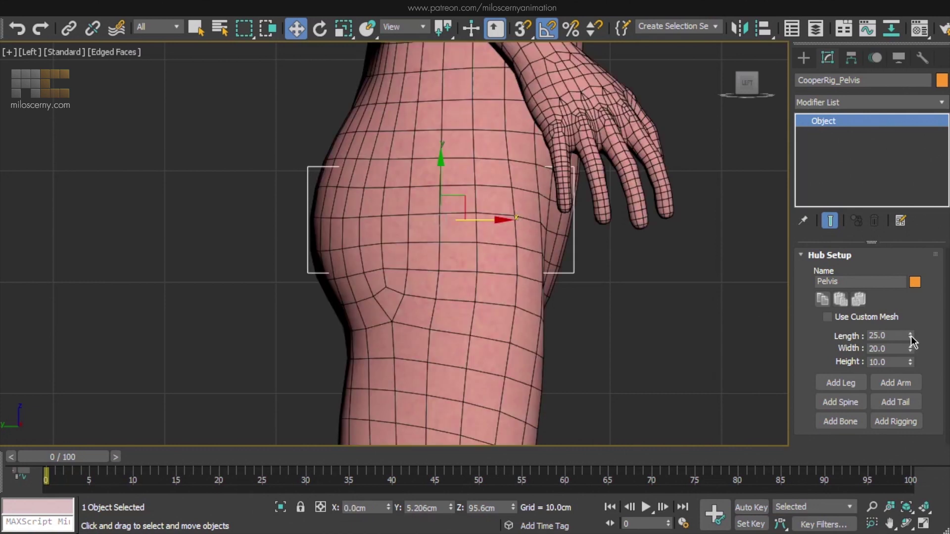
Size the pelvis hub to Length 27.5, Width 37.29, Height 16.2 and add a spine
mouse_move(912, 340)
left_mouse_down()
mouse_move(914, 329)
mouse_move(909, 341)
left_mouse_up()
key("p")
middle_click_drag(543, 287, 499, 292, "alt")
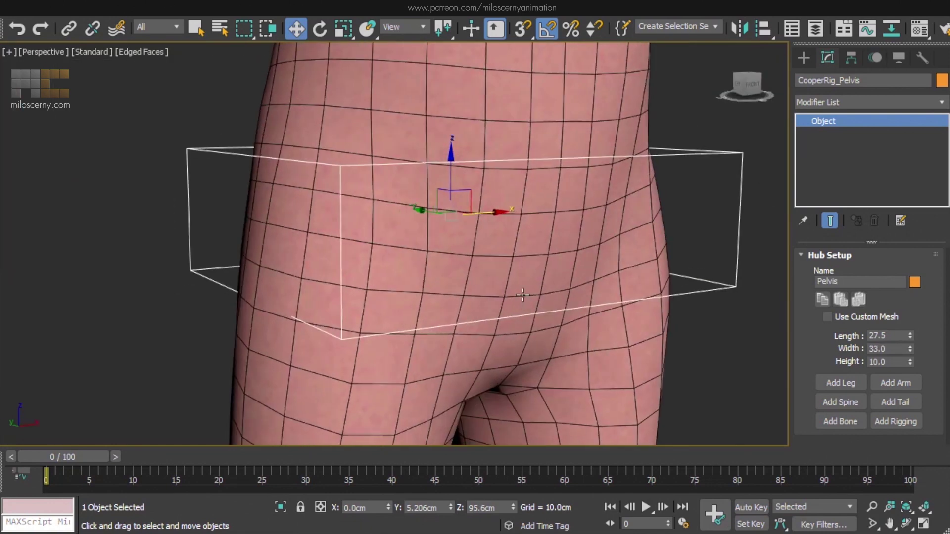
scroll(497, 292, "down", 3)
left_click_drag(911, 347, 913, 316)
scroll(651, 291, "down", 8)
left_click(824, 402)
Freeze the Body and Hair meshes in Scene Explorer
key("F3")
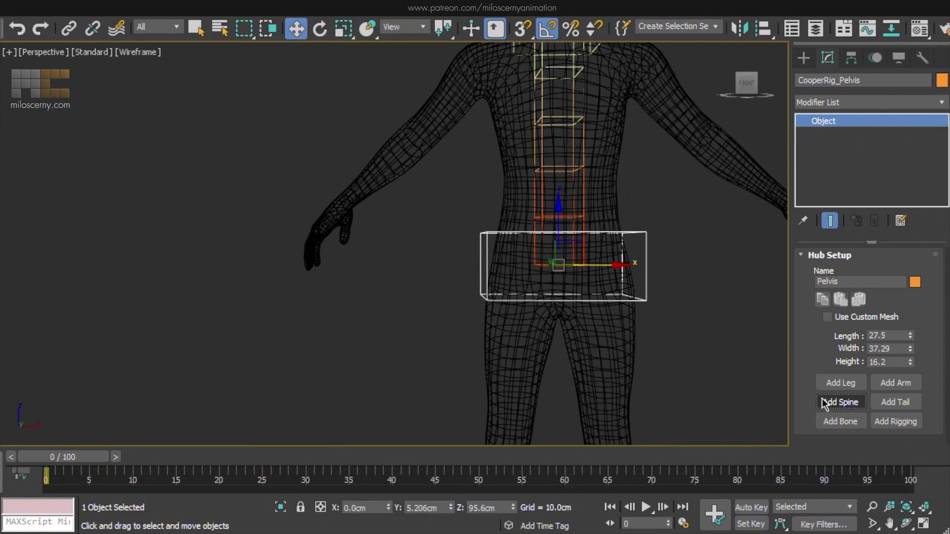
middle_click_drag(673, 186, 586, 253)
left_click(531, 187)
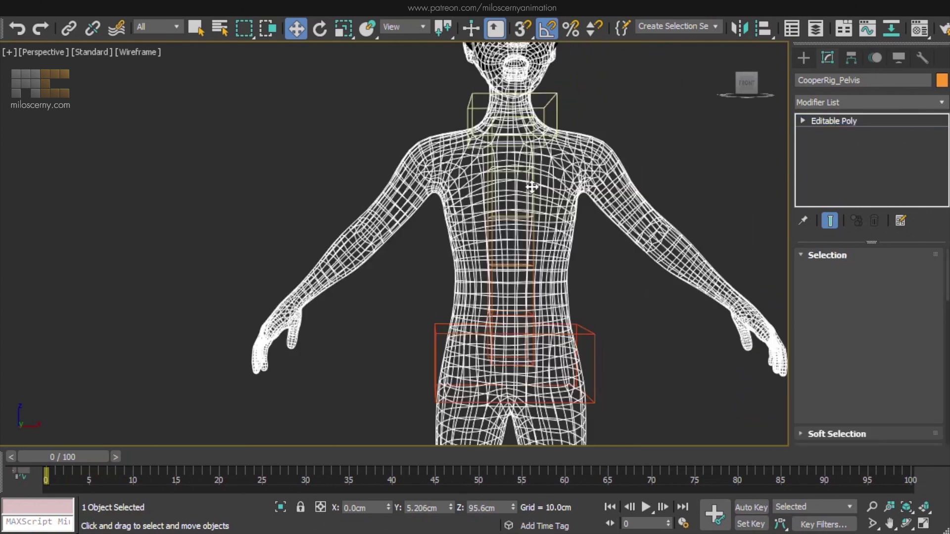
left_click(815, 28)
left_click(677, 218)
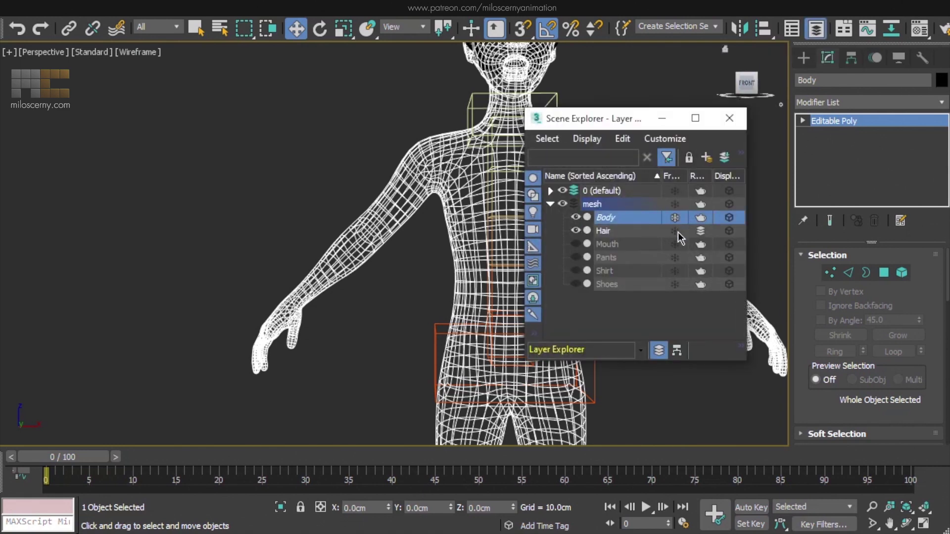
left_click(675, 230)
Turn off Show Frozen in Gray for the Body, refreeze it, and close Scene Explorer
key("F3")
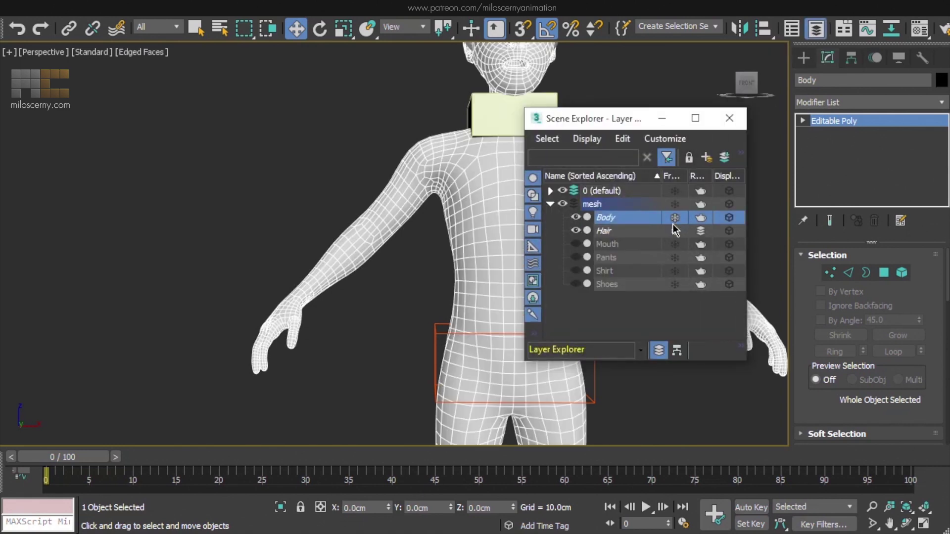
left_click(674, 217)
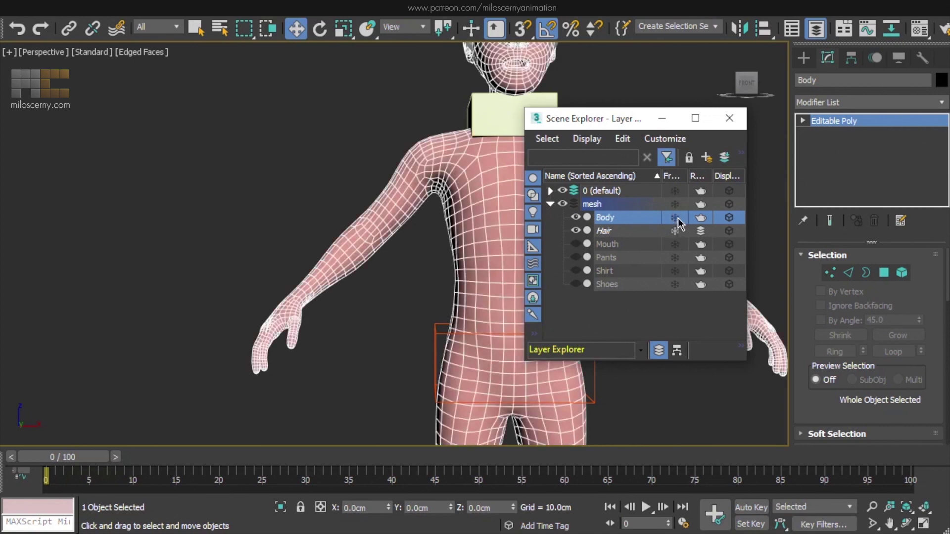
right_click(465, 199)
left_click(498, 307)
left_click(379, 370)
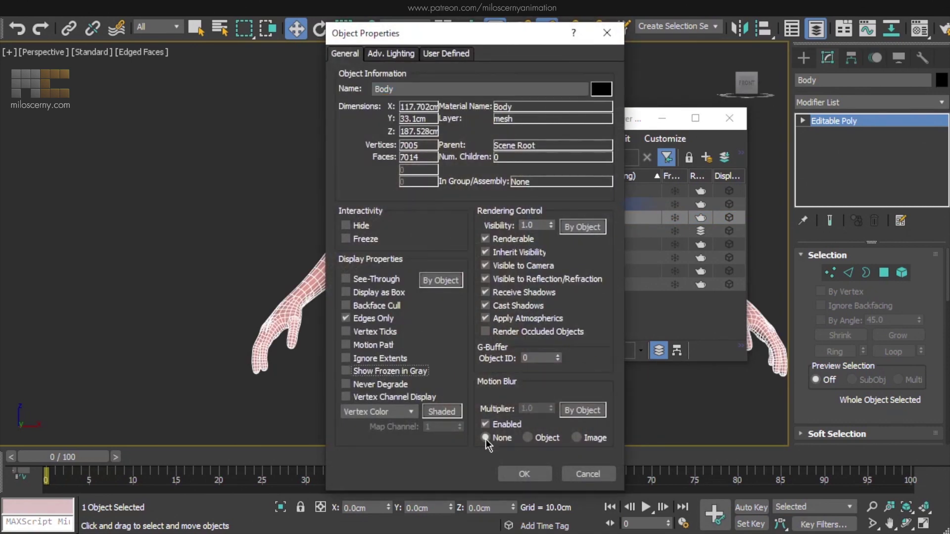
left_click(525, 475)
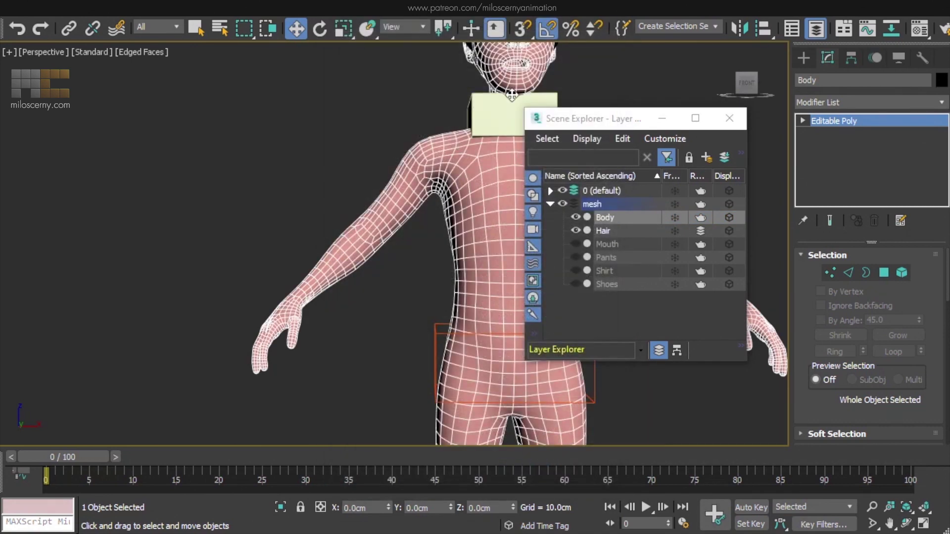
left_click(675, 218)
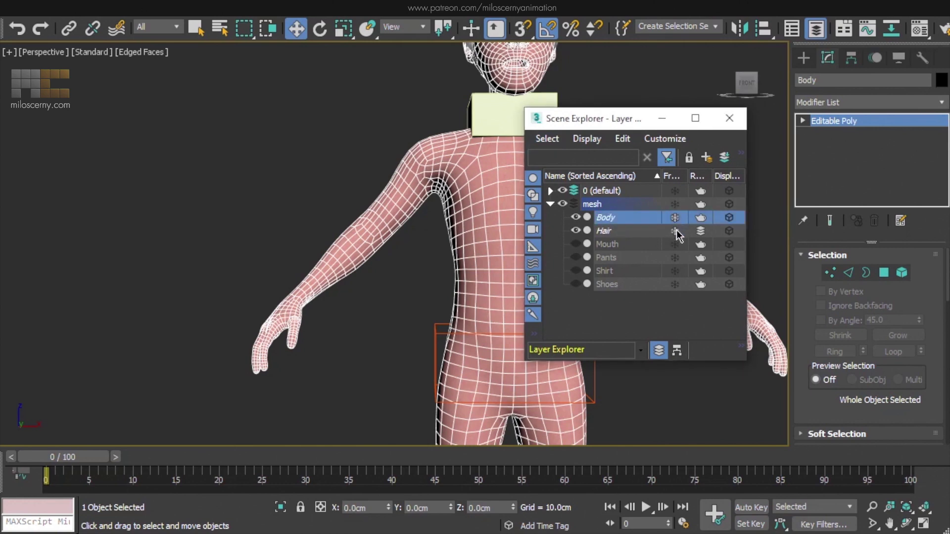
left_click(729, 118)
Reduce the spine from 5 bones to 2 in Spine Setup
left_click(723, 155)
key("F3")
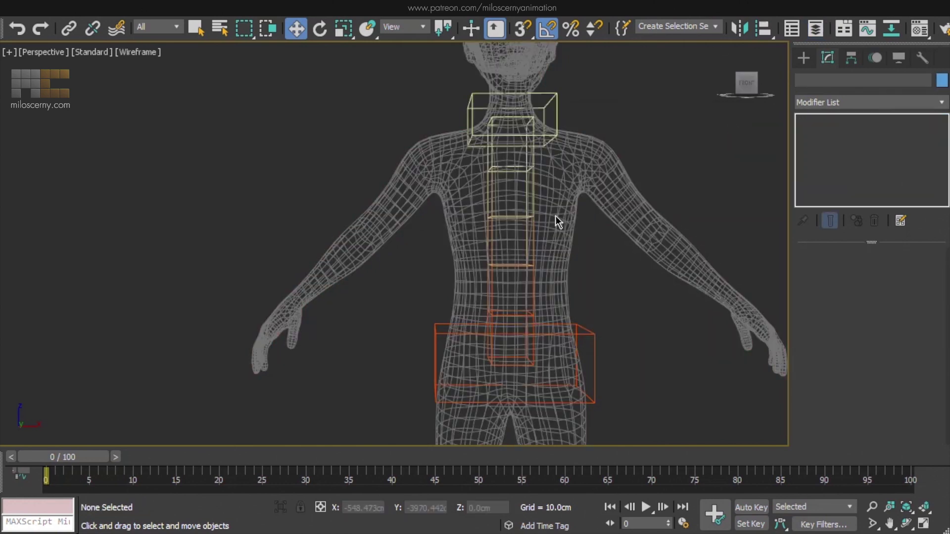
left_click(527, 280)
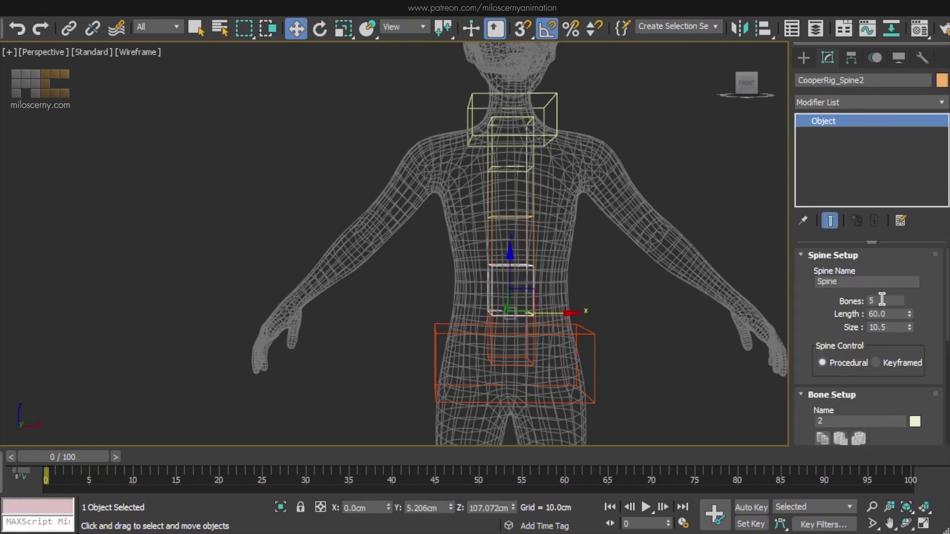
left_click_drag(882, 299, 804, 312)
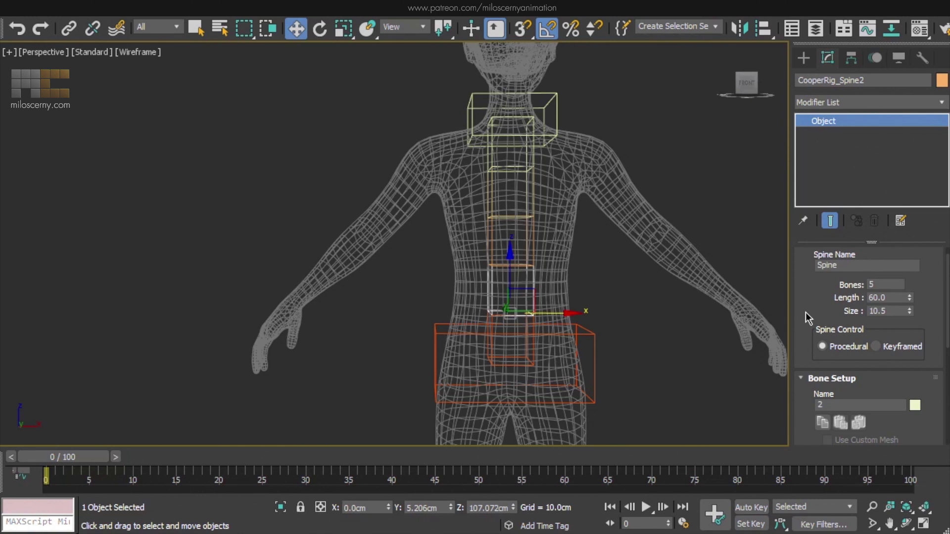
left_click_drag(805, 297, 805, 308)
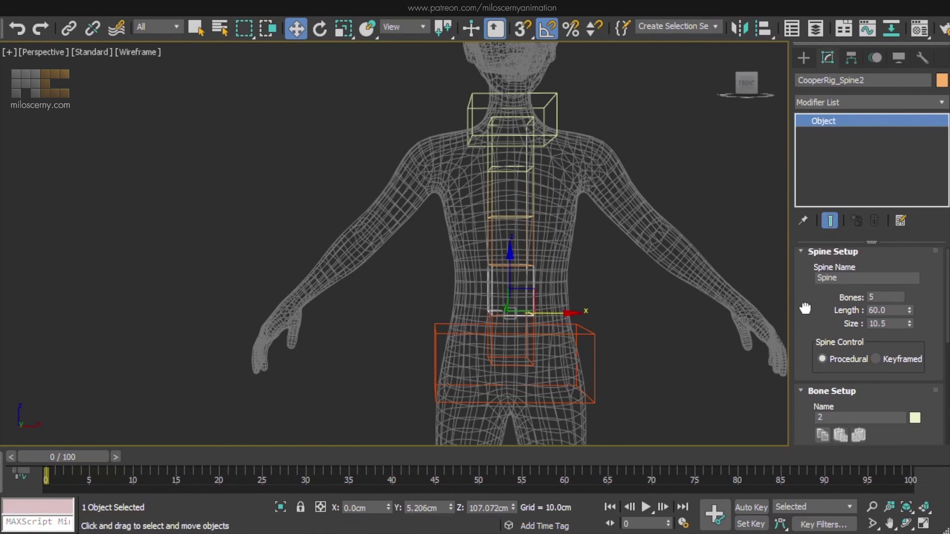
left_click(872, 297)
type("2")
key("Return")
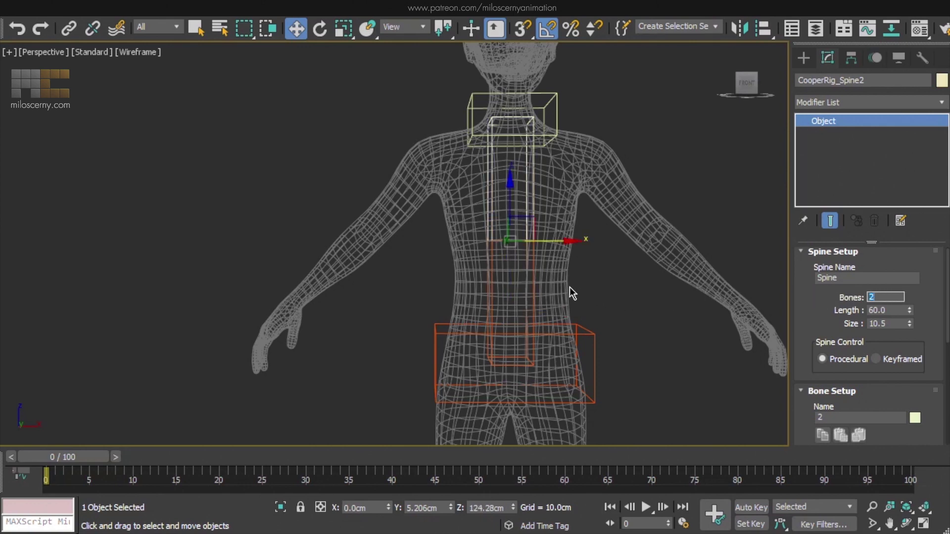
Raise both spine bones and the neck hub higher in the torso
left_click(557, 108)
middle_click_drag(581, 168, 575, 171, "alt")
left_click(530, 277)
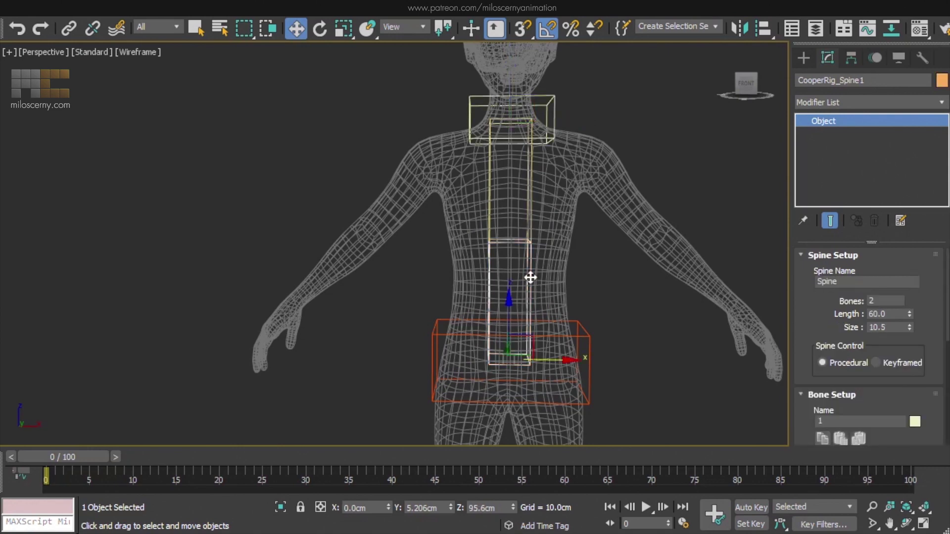
left_click(530, 217, "ctrl")
left_click(554, 122, "ctrl")
left_click_drag(511, 166, 509, 133)
key("f")
middle_click_drag(498, 170, 454, 444)
left_click_drag(468, 104, 468, 103)
Select the CooperRig_Pelvis001 hub and move it down toward the chest
middle_click_drag(514, 76, 531, 126)
left_click(529, 131)
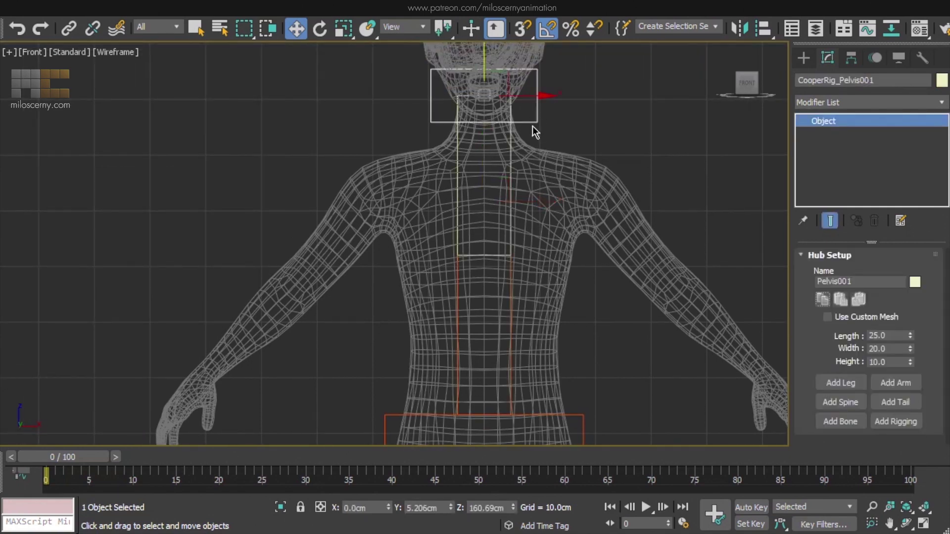
key("F3")
key("F3")
left_click_drag(482, 49, 475, 187)
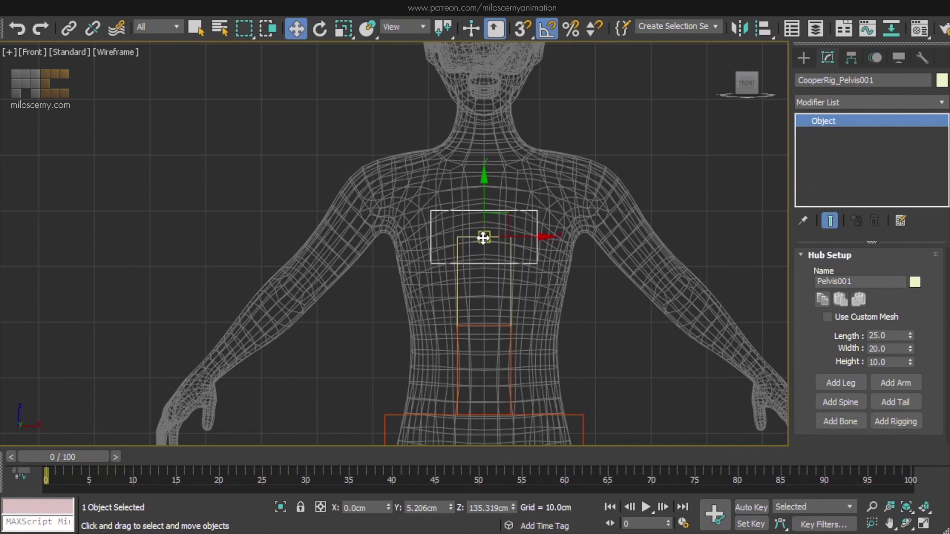
Lower the top spine hub further to Z 128.531 cm, checking the fit with shading
left_click(511, 297)
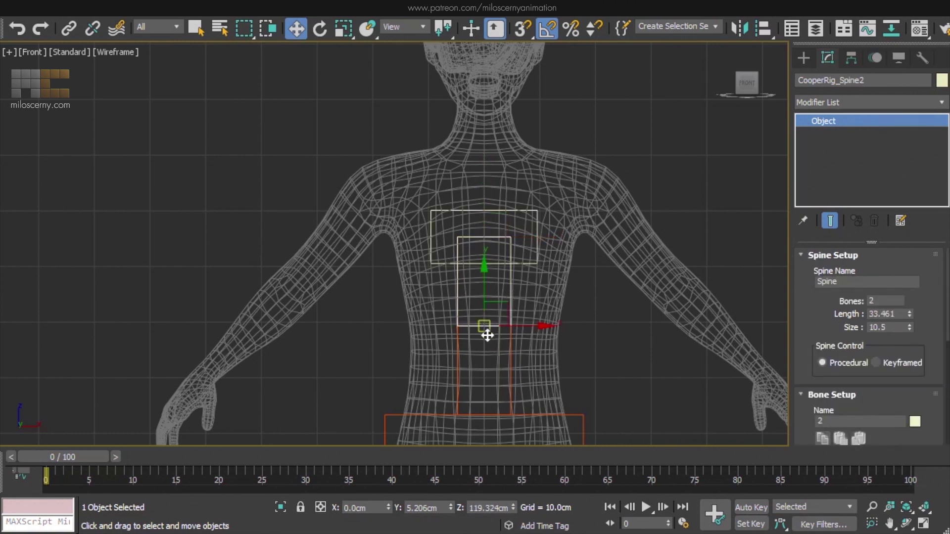
left_click(509, 360)
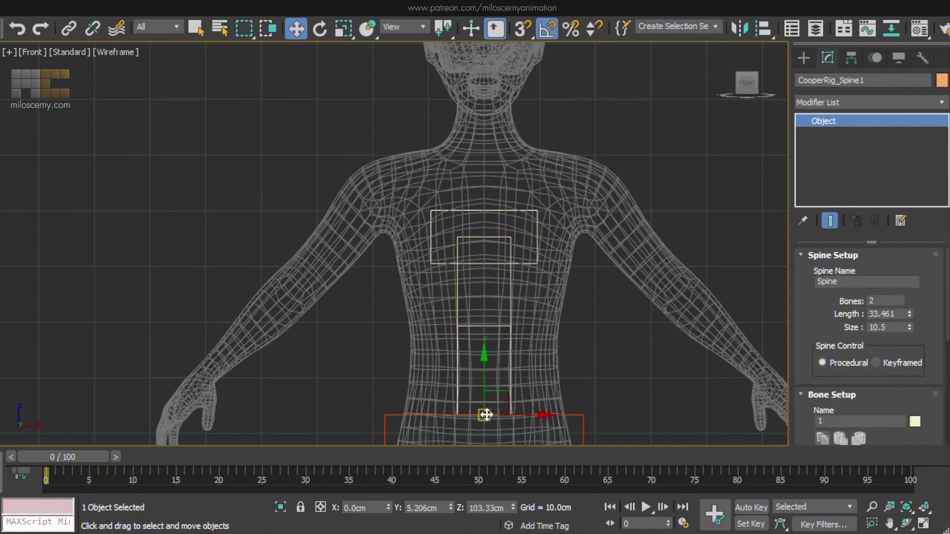
left_click(509, 305)
left_click(524, 264)
key("F3")
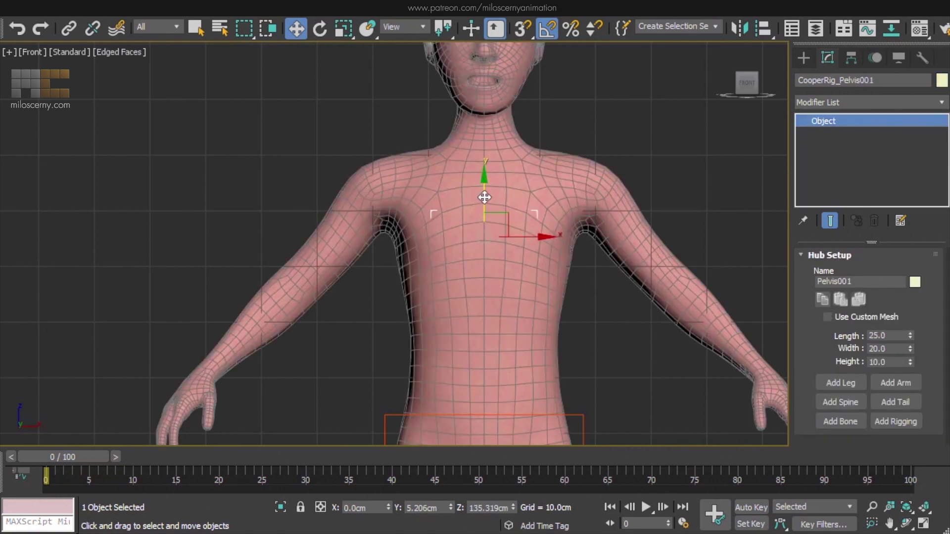
left_click_drag(486, 192, 474, 261)
key("F3")
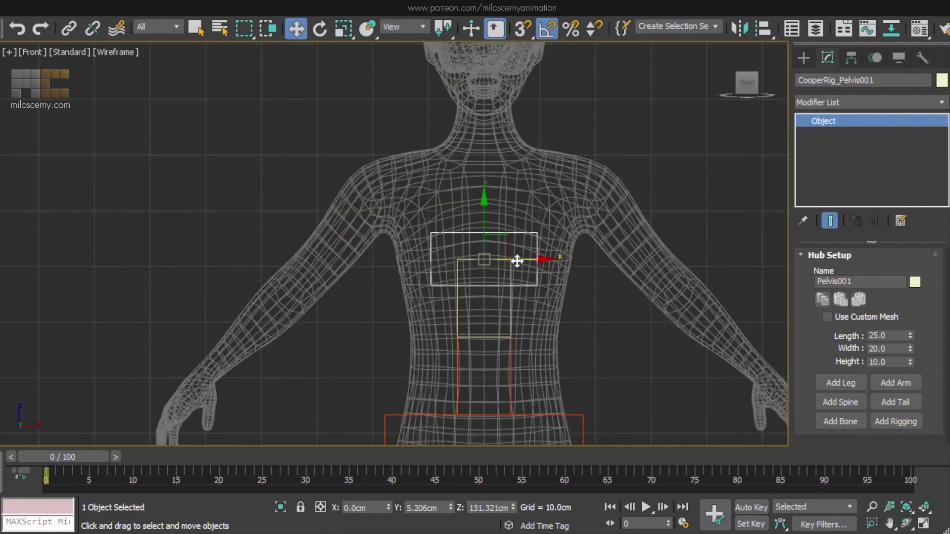
key("F3")
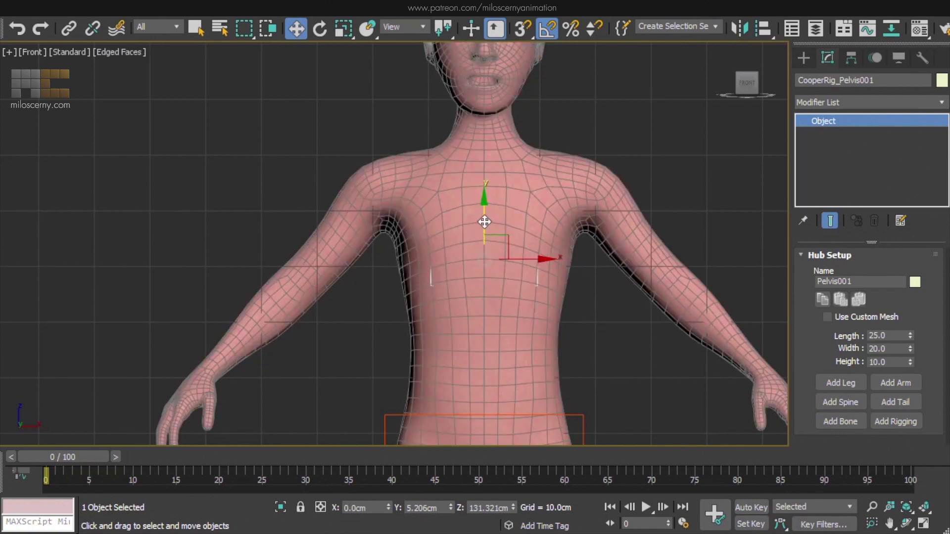
left_click_drag(484, 222, 482, 248)
key("F3")
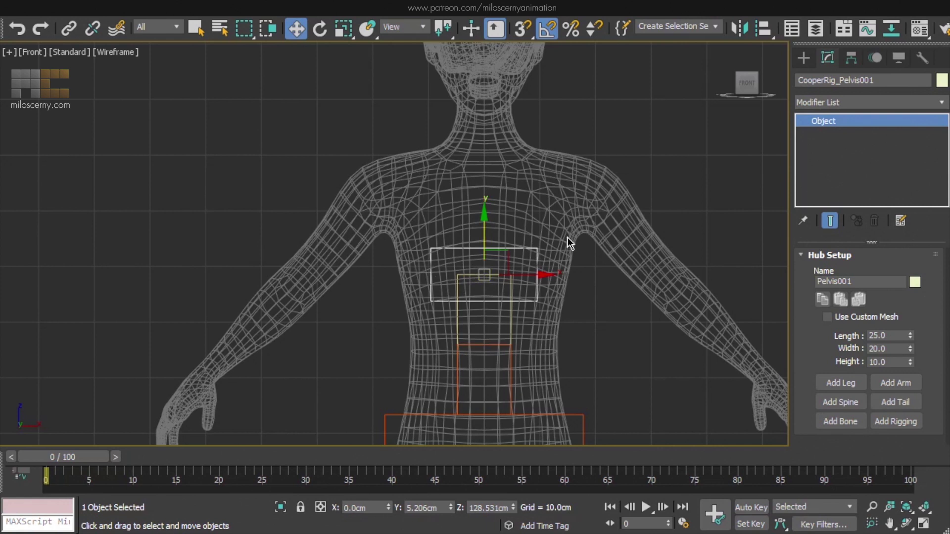
left_click(846, 104)
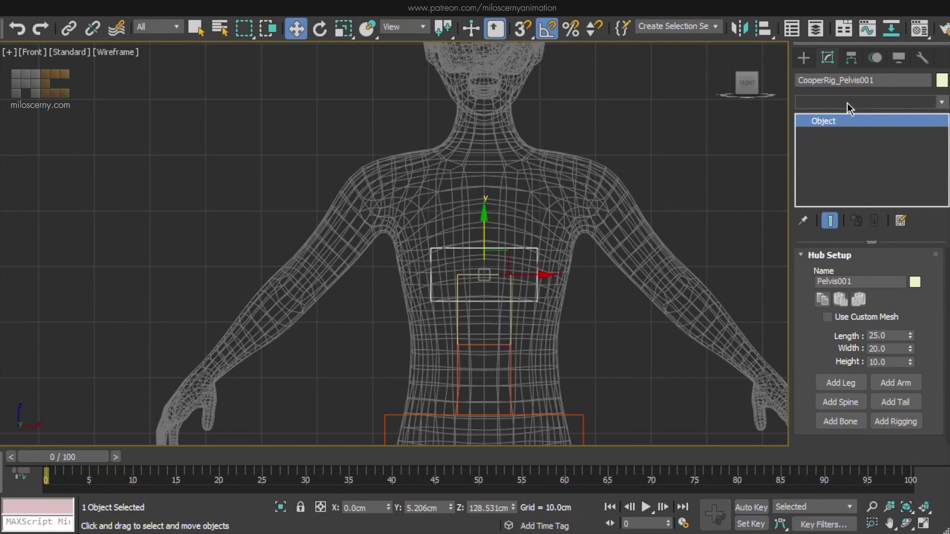
Add an Edit Poly modifier to the hub and move its corner vertices up toward the shoulders
key("e")
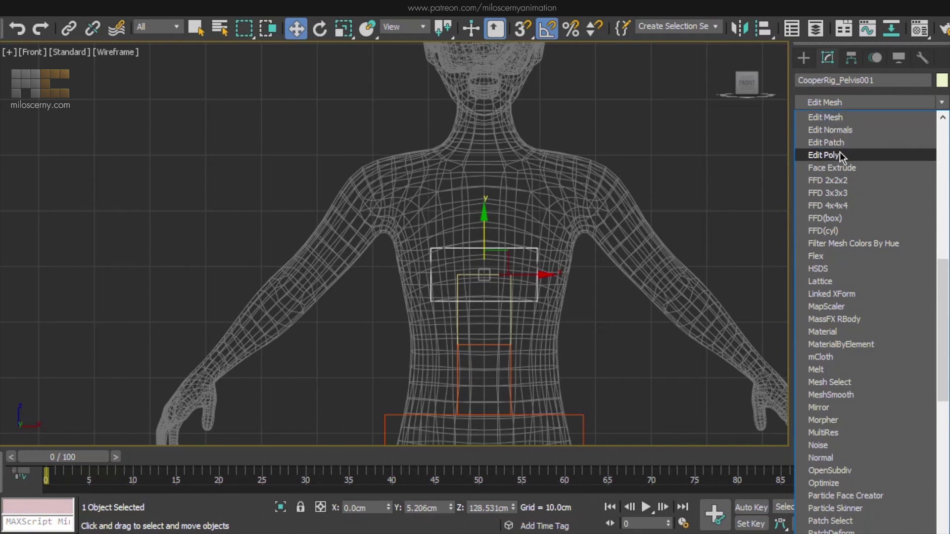
left_click(839, 154)
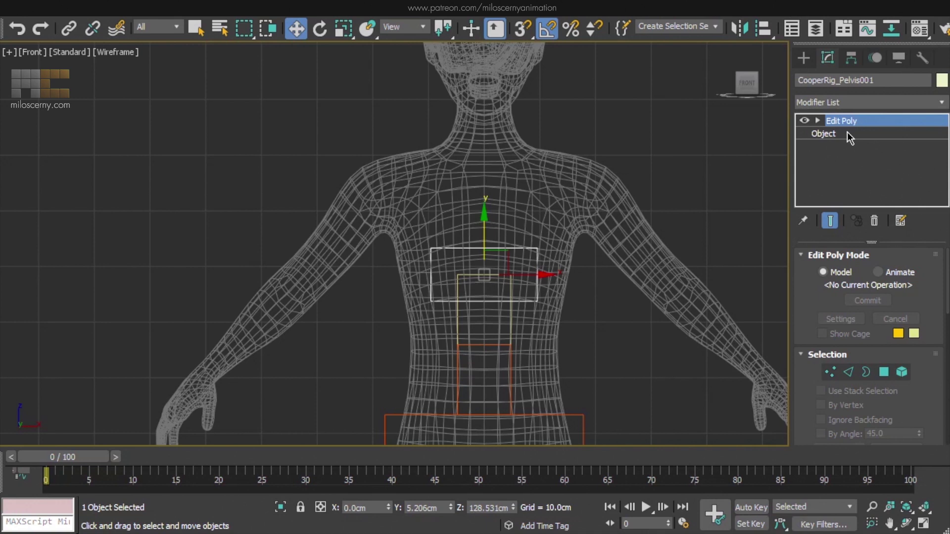
left_click(830, 372)
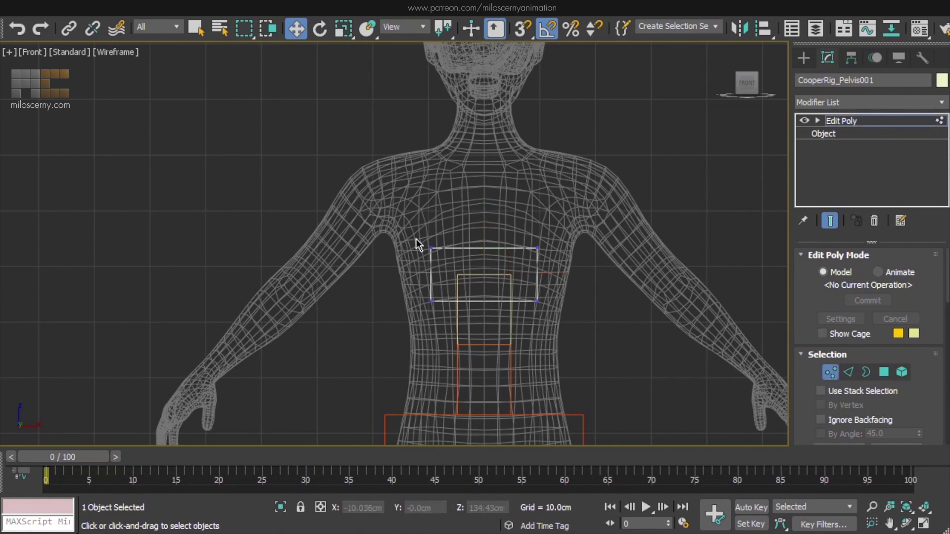
left_click_drag(359, 198, 618, 339)
left_click_drag(484, 232, 485, 104)
Scale the hub's vertices along X to widen the box across the chest
key("r")
left_click_drag(525, 214, 577, 213)
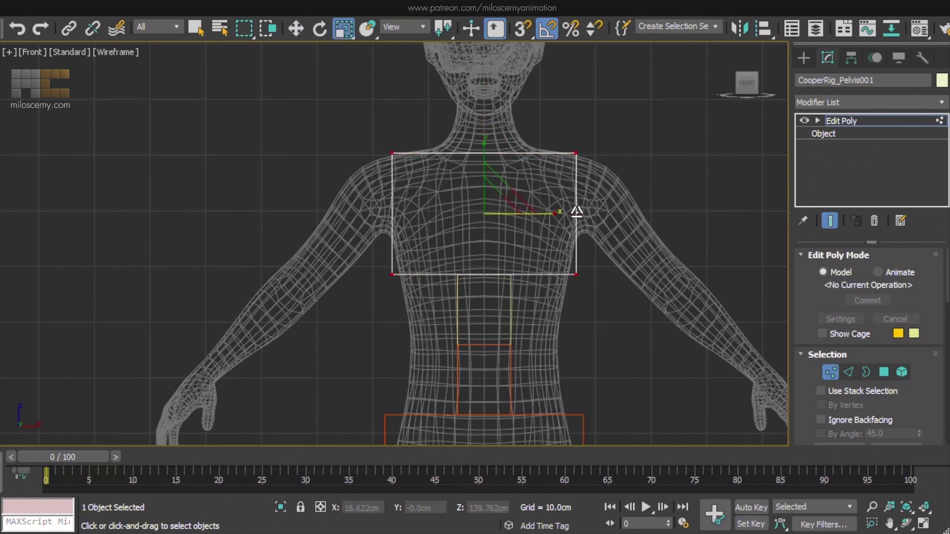
left_click(830, 372)
key("p")
mouse_move(545, 240)
middle_mouse_down("alt")
mouse_move(663, 240)
mouse_move(530, 247)
middle_mouse_up("alt")
key("F3")
key("F3")
Collapse the Edit Poly into the hub, rename it Chest, and colour it yellow
middle_click_drag(573, 301, 565, 206)
scroll(565, 205, "down", 3)
right_click(861, 121)
left_click(939, 254)
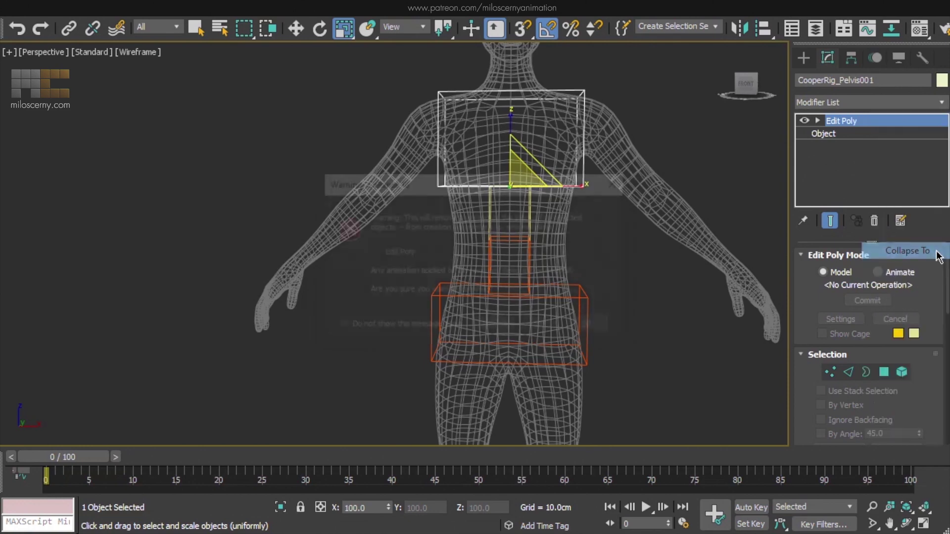
left_click(545, 324)
double_click(871, 281)
type("Chest")
left_click(918, 285)
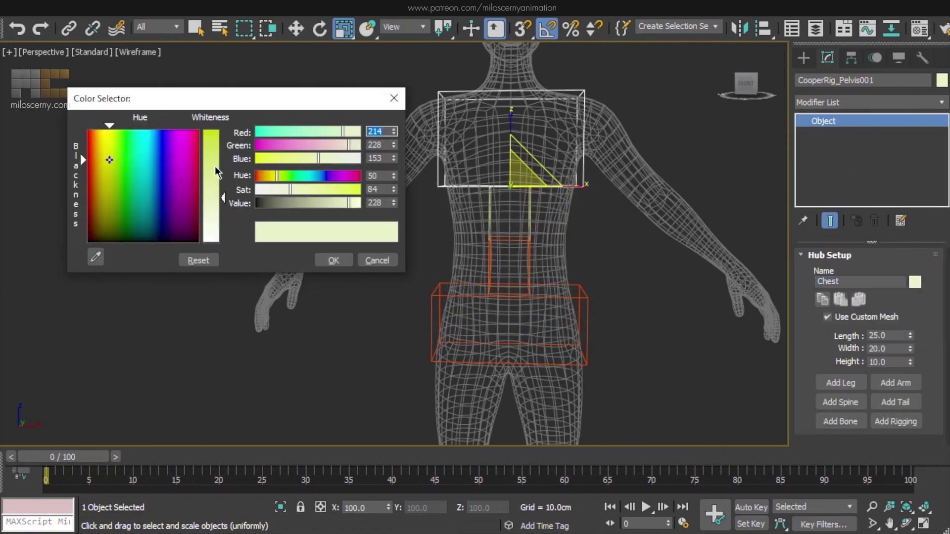
left_click_drag(110, 156, 107, 133)
left_click_drag(212, 148, 212, 140)
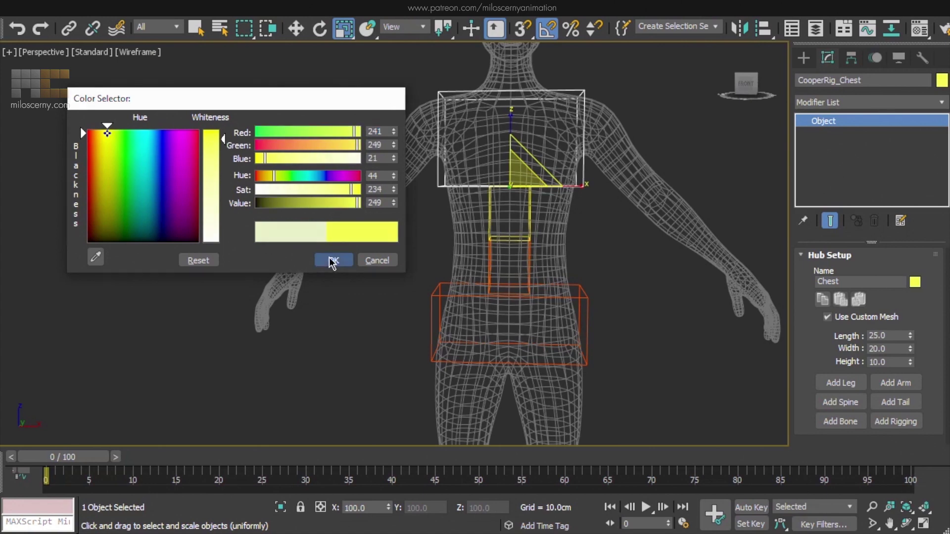
left_click(341, 259)
Deepen the lower spine bone and widen it to 31.5
left_click(544, 267)
left_click(529, 259)
mouse_move(530, 259)
middle_mouse_down("alt")
mouse_move(560, 258)
mouse_move(527, 262)
middle_mouse_up("alt")
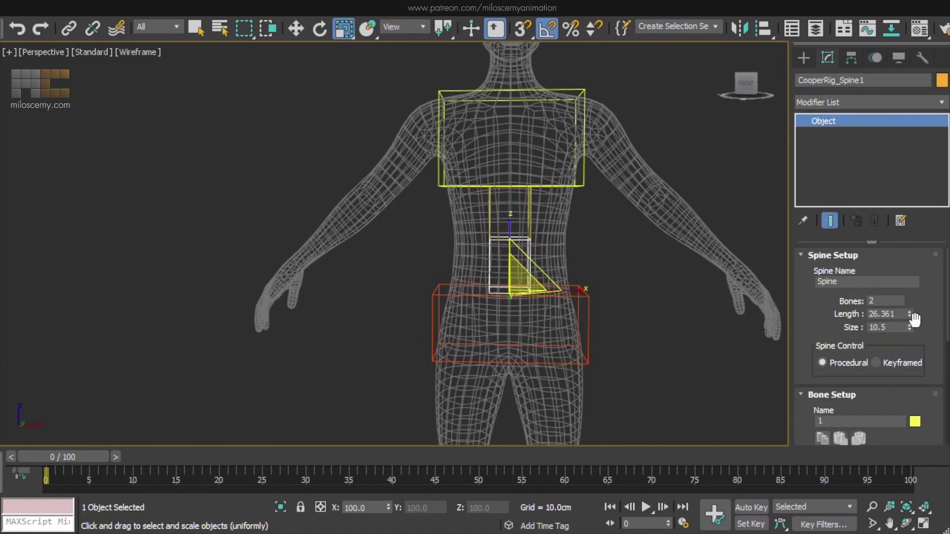
left_click_drag(928, 341, 932, 177)
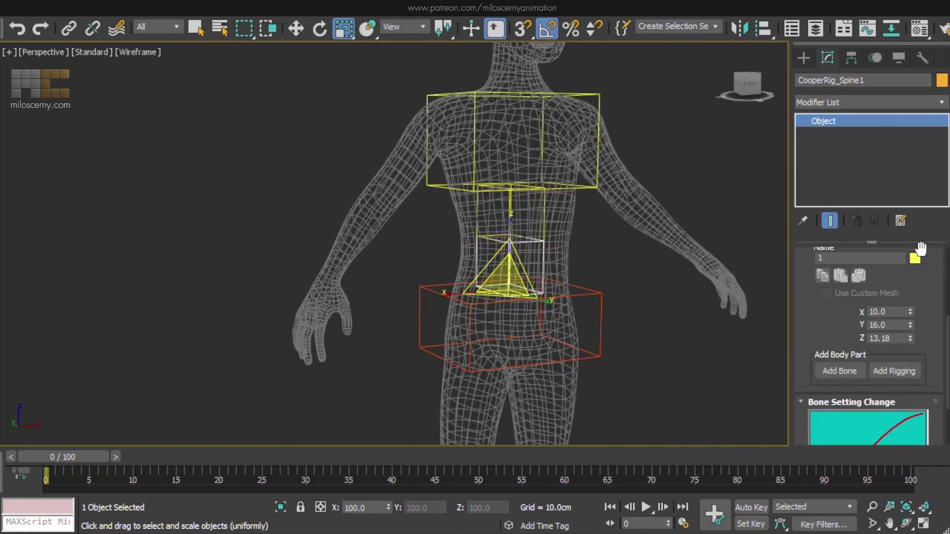
left_click_drag(924, 265, 928, 283)
left_click_drag(909, 345, 910, 318)
middle_click_drag(569, 275, 523, 276, "alt")
left_click_drag(910, 331, 935, 171)
mouse_move(543, 217)
middle_mouse_down("alt")
mouse_move(576, 227)
mouse_move(550, 228)
middle_mouse_up("alt")
key("F3")
Widen the upper spine bone to 30.7
key("F3")
left_click(538, 217)
left_click_drag(911, 331, 925, 177)
mouse_move(555, 264)
middle_mouse_down("alt")
mouse_move(647, 275)
mouse_move(466, 269)
middle_mouse_up("alt")
key("F3")
Display the spine bones and Chest hub as boxes
double_click(466, 269)
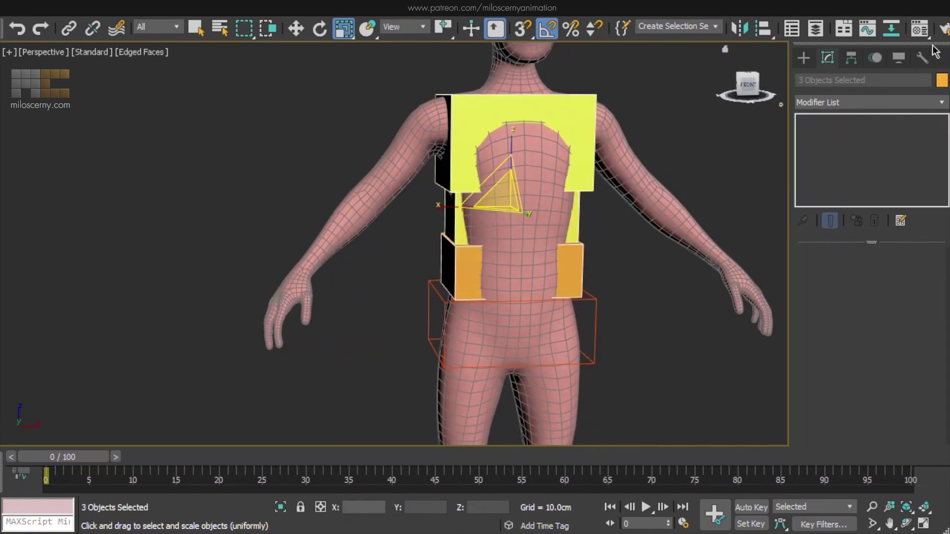
left_click(900, 56)
left_click(843, 344)
left_click(827, 58)
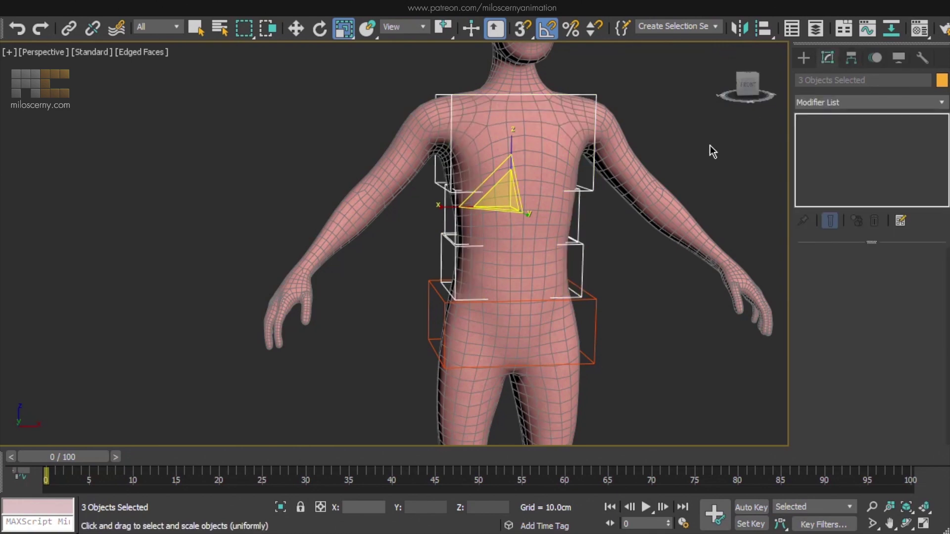
left_click(696, 151)
Deepen the upper spine bone to match, giving a Y size of 23.155
middle_click_drag(680, 166, 624, 188, "alt")
left_click(586, 237)
middle_click_drag(584, 243, 648, 267, "alt")
scroll(923, 344, "down", 5)
mouse_move(910, 323)
left_mouse_down()
mouse_move(914, 291)
mouse_move(912, 315)
left_mouse_up()
key("Page_Up")
key("Page_Down")
middle_click_drag(651, 263, 725, 236, "alt")
left_click(604, 238)
In the Left wireframe view, move CooperRig_Chest forward into the torso
key("l")
middle_click_drag(559, 267, 519, 462)
scroll(519, 458, "down", 2)
key("F3")
mouse_move(566, 263)
middle_mouse_down()
mouse_move(584, 227)
mouse_move(576, 254)
middle_mouse_up()
left_click(447, 385)
key("w")
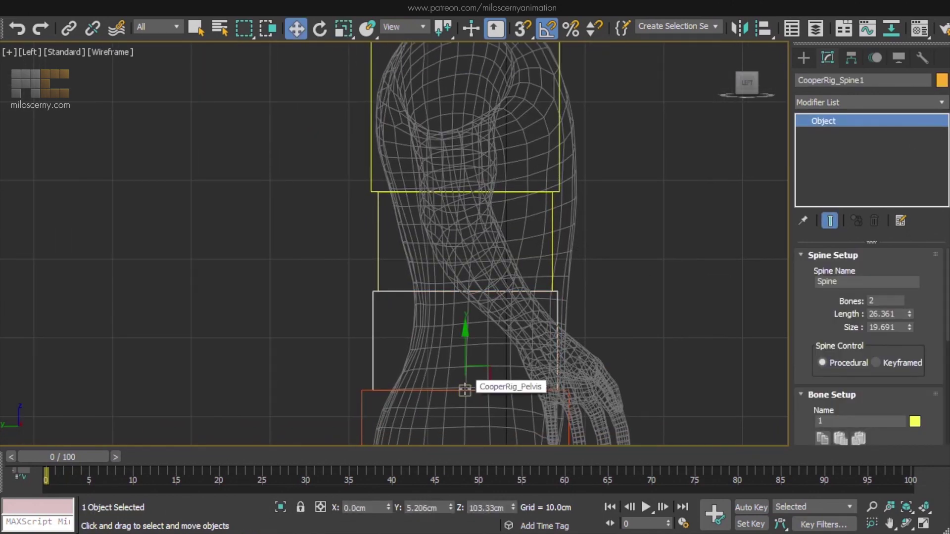
left_click(379, 273)
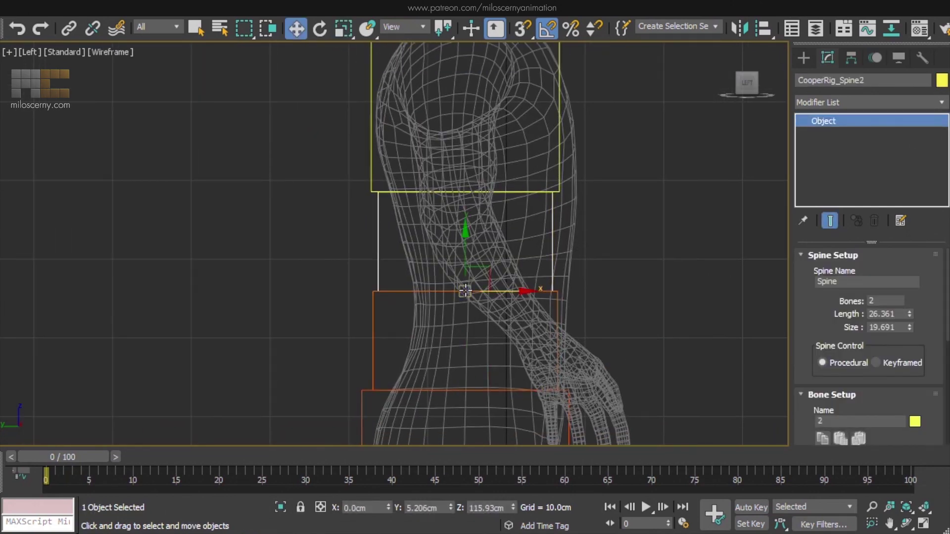
left_click(458, 186)
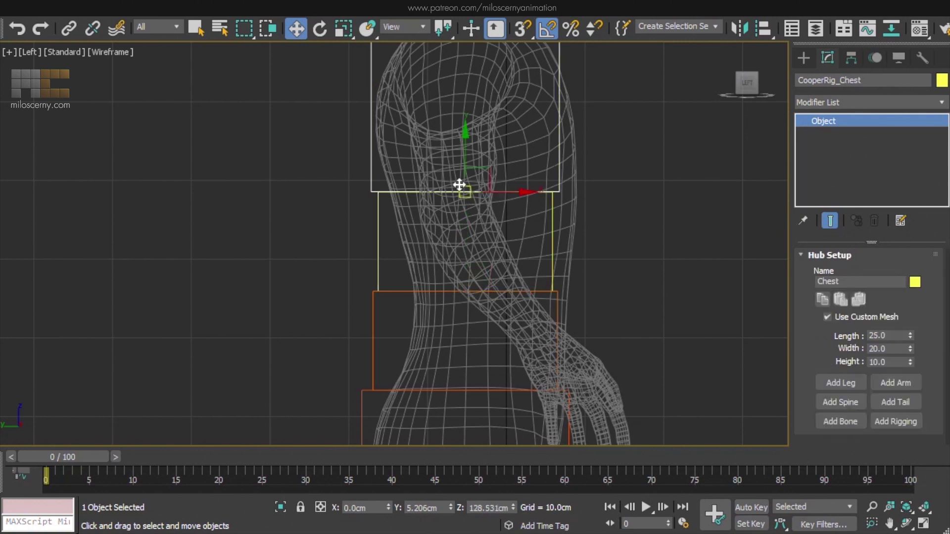
left_click_drag(488, 191, 532, 194)
Move Spine2 and Spine1 so the spine straightens along the body's side profile
left_click(376, 312)
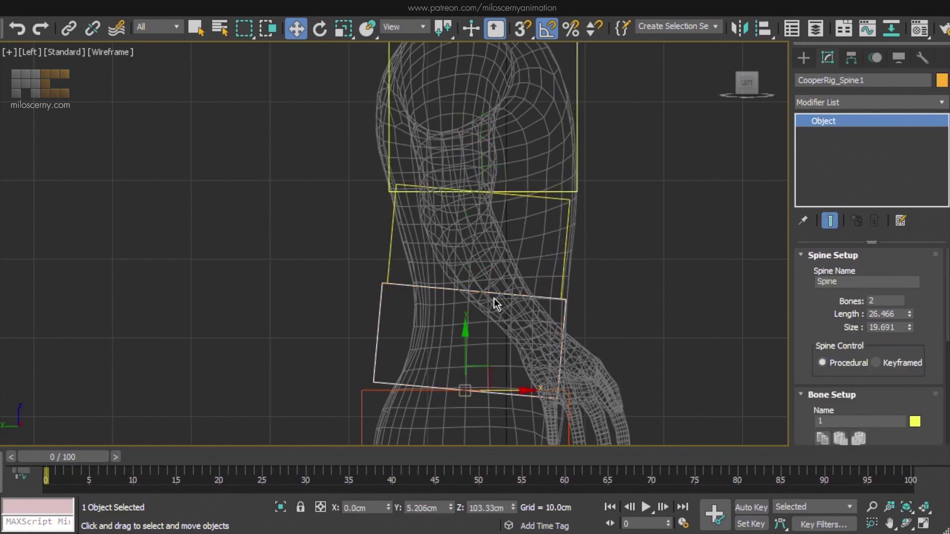
left_click(562, 271)
left_click_drag(505, 290, 515, 292)
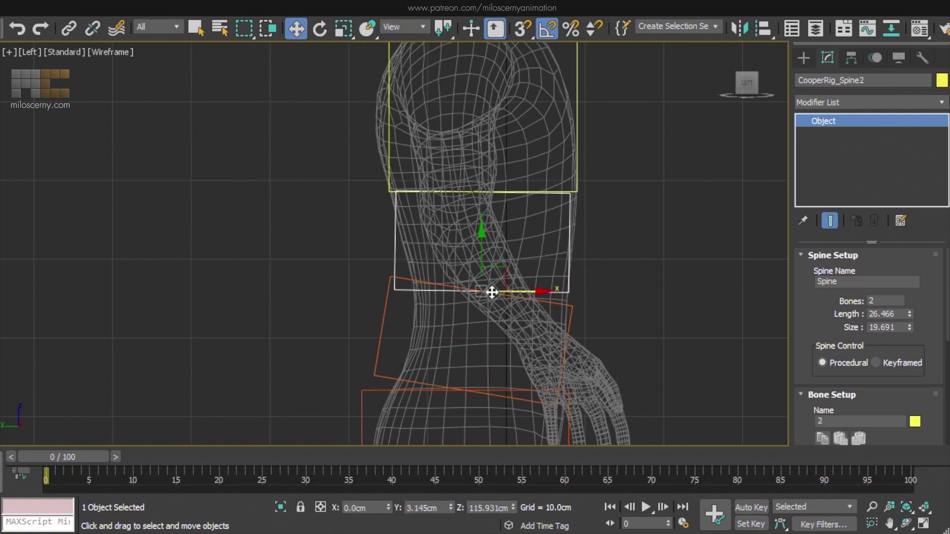
left_click(383, 318)
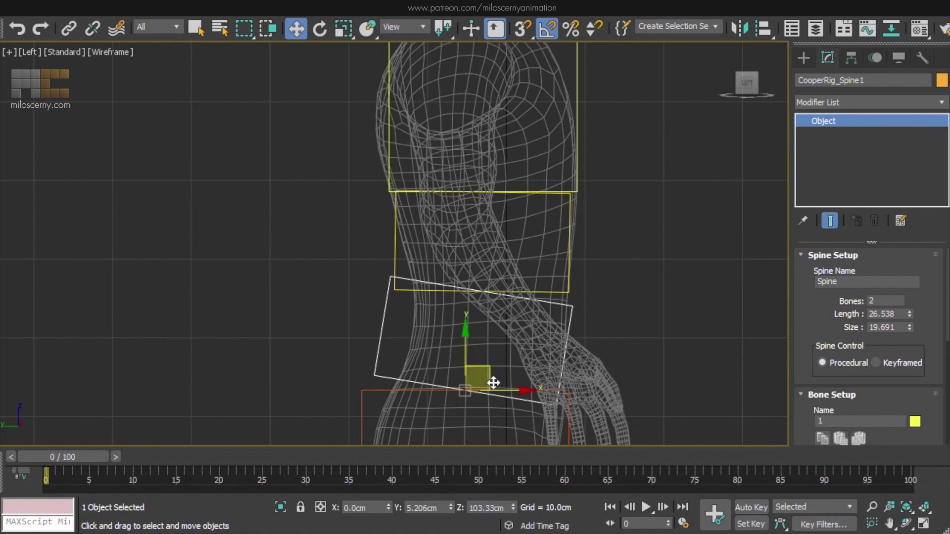
left_click_drag(494, 388, 505, 397)
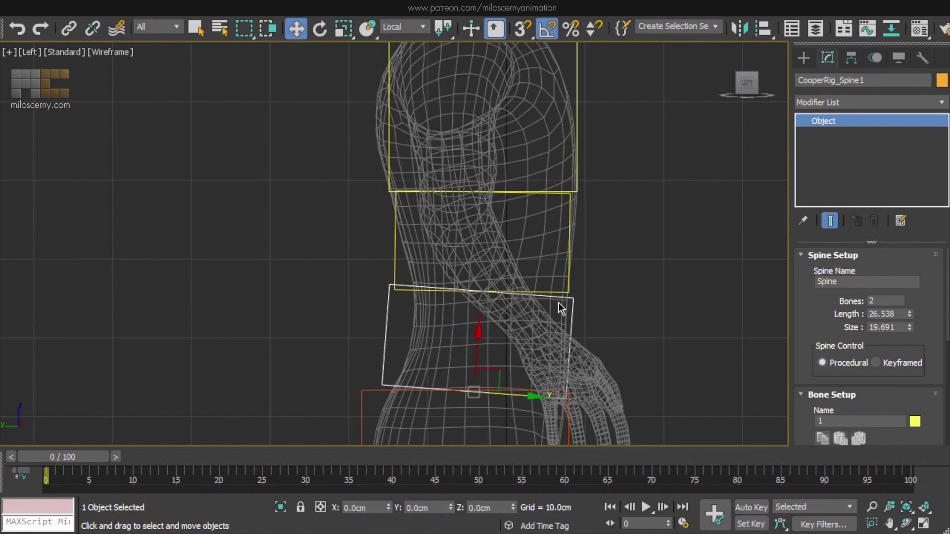
left_click(568, 278)
left_click_drag(520, 292, 520, 292)
Return to a shaded Perspective view and orbit to check the chest and legs
key("p")
middle_click_drag(672, 310, 651, 298)
scroll(651, 298, "down", 5)
middle_click_drag(604, 278, 523, 232, "alt")
left_click(561, 221)
scroll(524, 232, "up", 3)
key("F3")
middle_click_drag(568, 258, 597, 256)
middle_click_drag(617, 299, 595, 254)
middle_click_drag(586, 345, 572, 238)
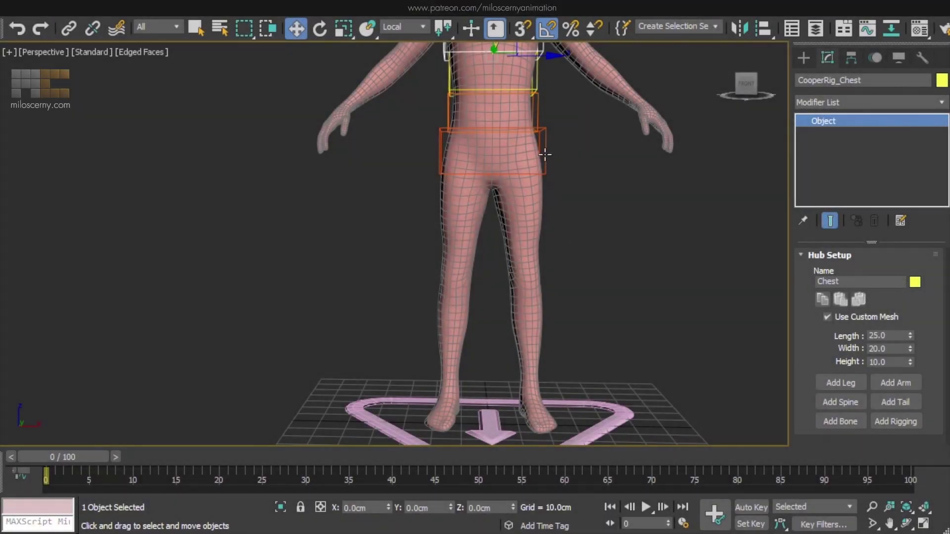
Add a leg to the pelvis hub and inspect its upper, lower, ankle and platform parts
left_click(545, 155)
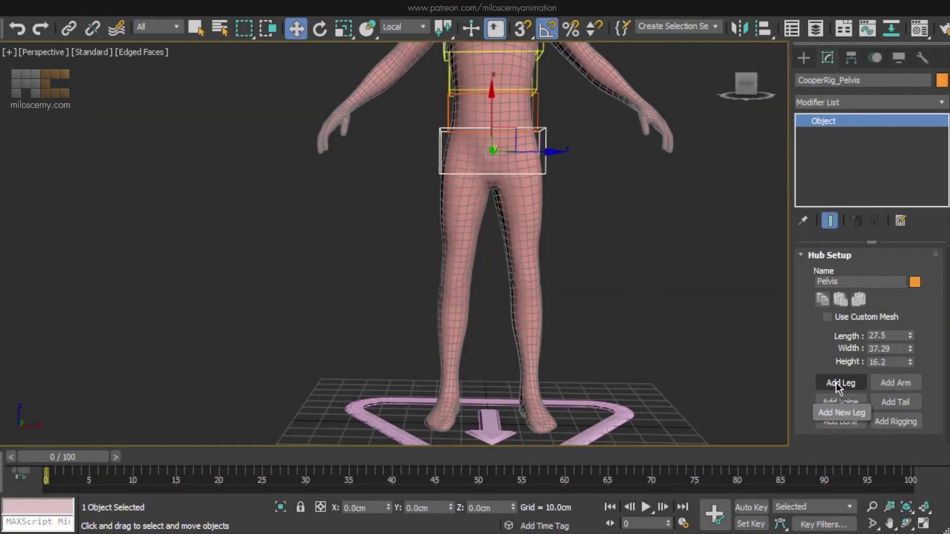
left_click(838, 384)
left_click(553, 197)
middle_click_drag(598, 309, 528, 245)
left_click(528, 246)
middle_click_drag(592, 285, 613, 390, "alt")
left_click(564, 343)
left_click(582, 366)
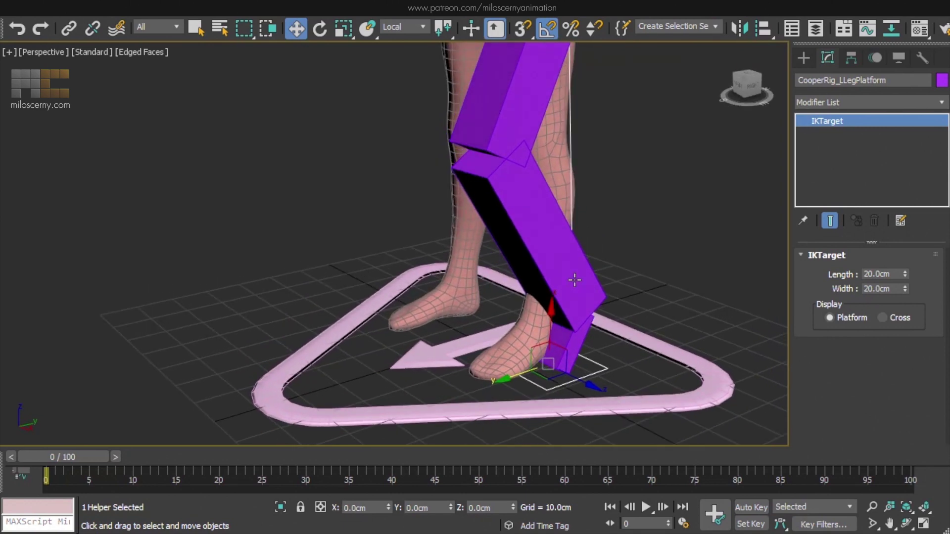
left_click(575, 280)
Recolour the LLeg bones blue (R23 G122 B234) in the Color Selector
left_click(915, 282)
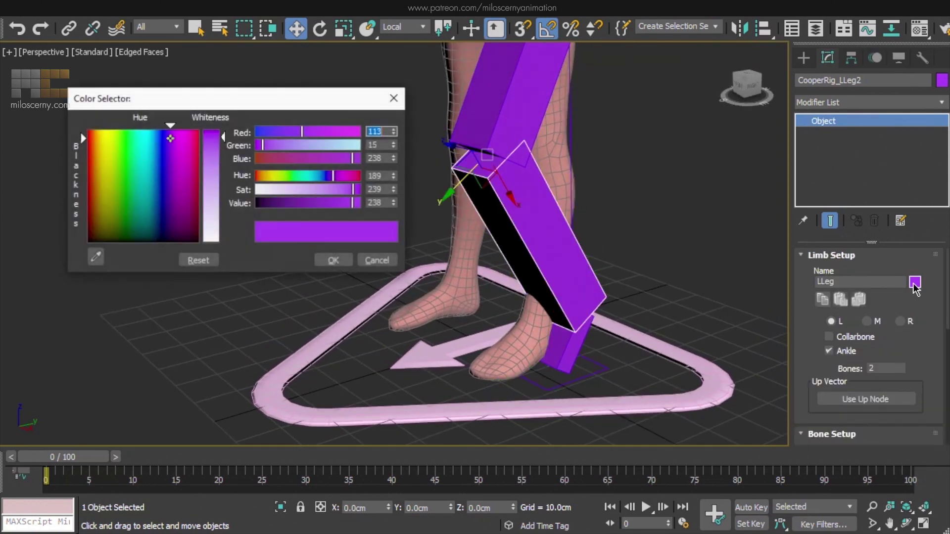
left_click(156, 137)
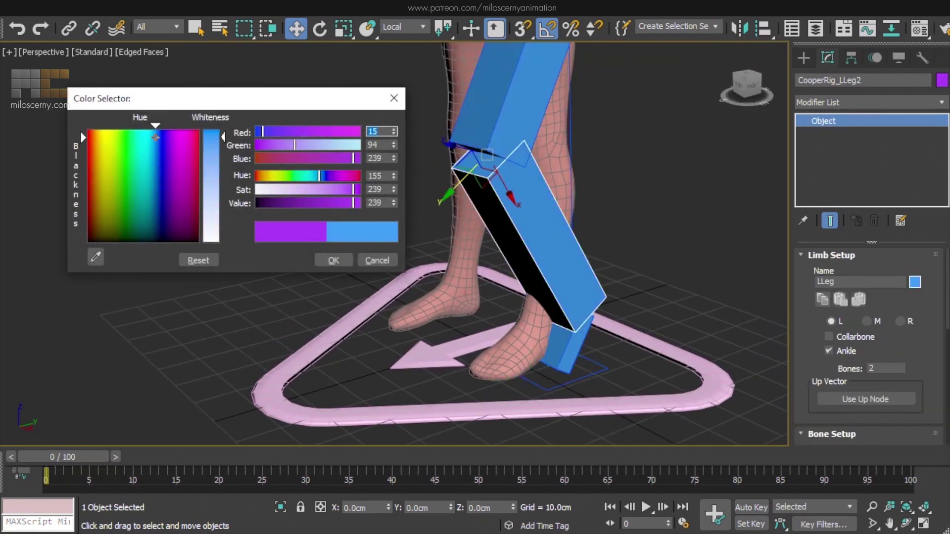
left_click_drag(156, 138, 154, 141)
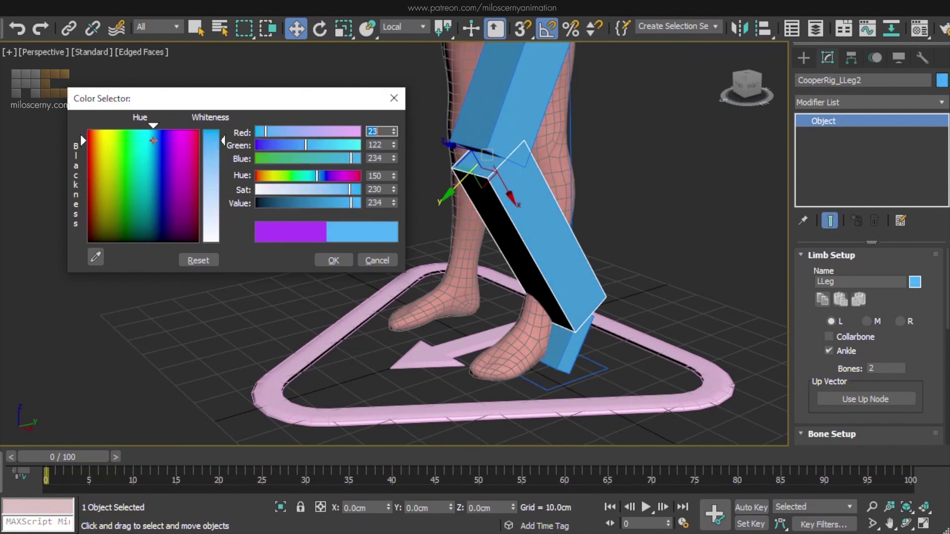
left_click(332, 261)
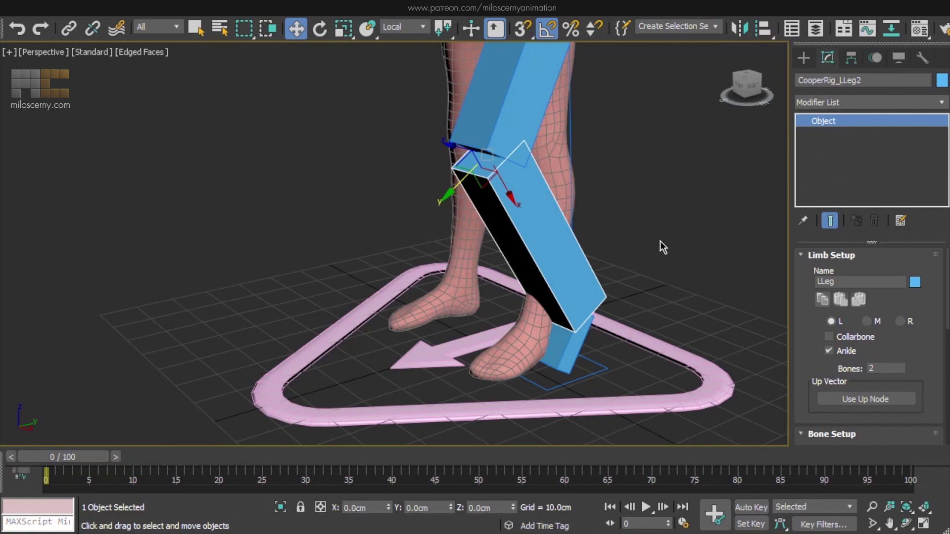
middle_click_drag(569, 345, 524, 223, "alt")
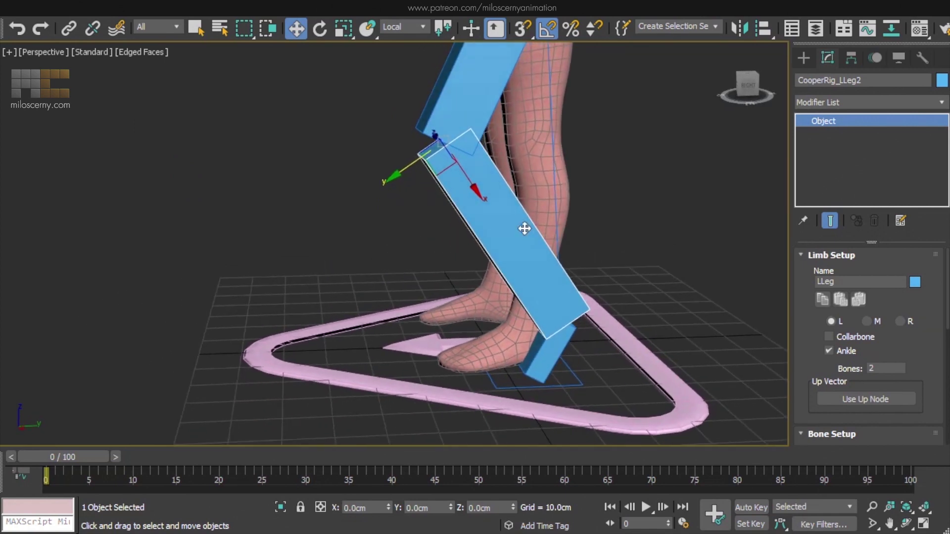
left_click(547, 353)
middle_click_drag(547, 346, 523, 265, "alt")
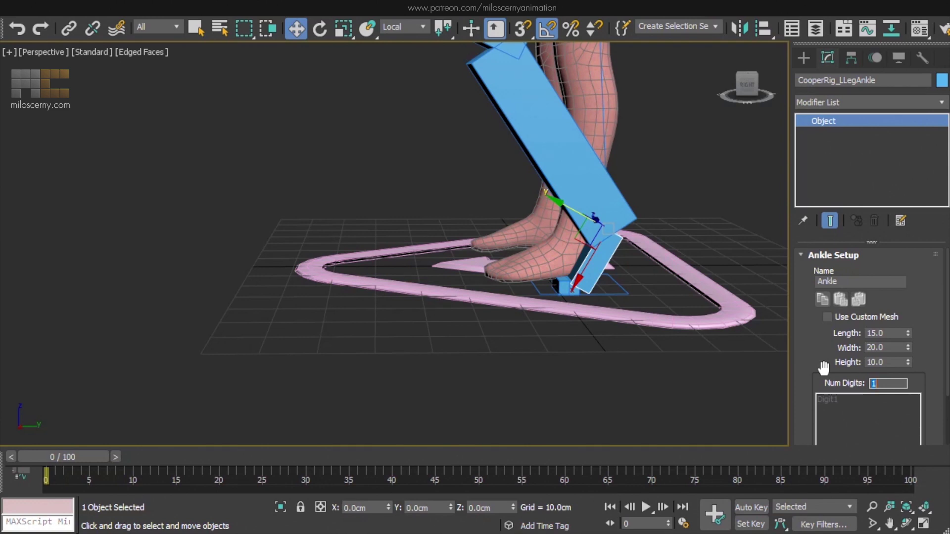
middle_click_drag(668, 320, 582, 276, "alt")
scroll(582, 276, "up", 6)
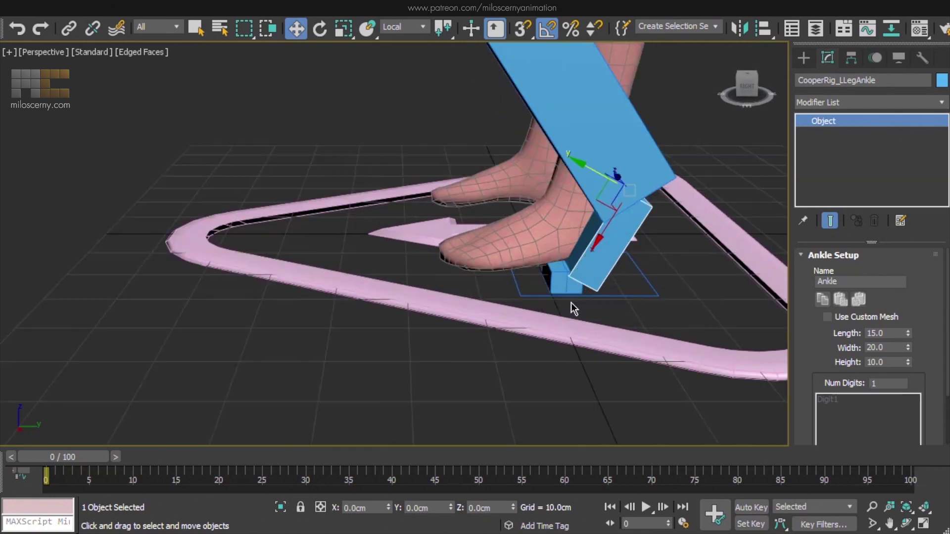
left_click(571, 280)
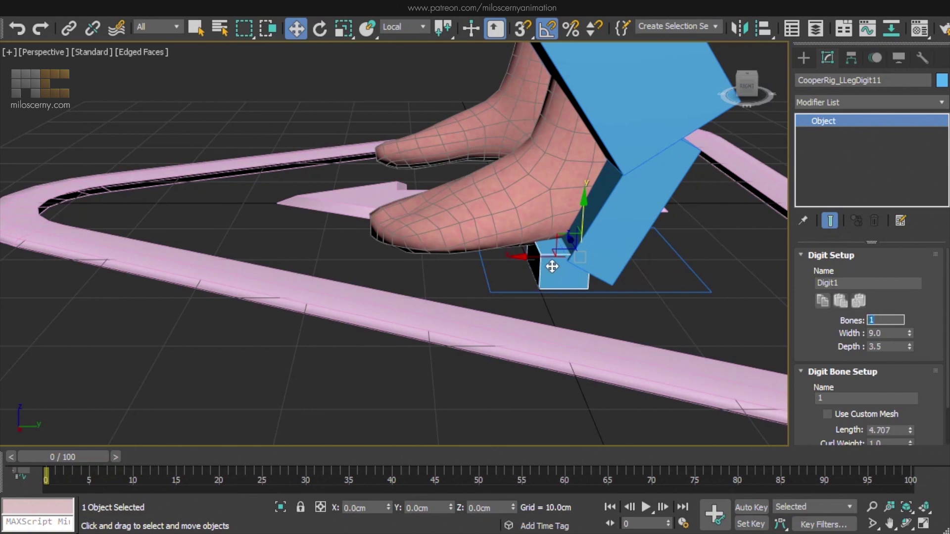
scroll(551, 267, "down", 5)
middle_click_drag(490, 282, 555, 185, "alt")
Display the left leg bone chain as wire boxes
scroll(555, 185, "down", 3)
double_click(519, 154)
left_click(898, 58)
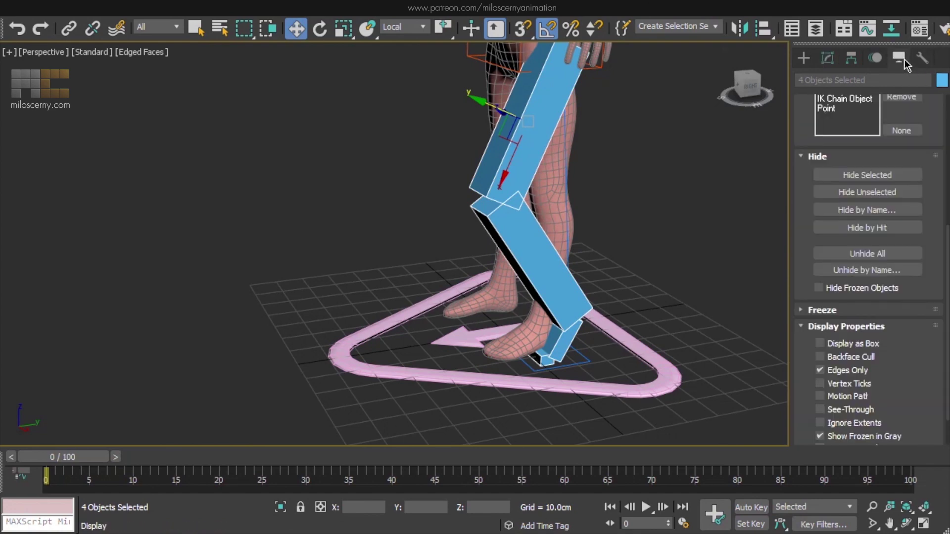
left_click(819, 343)
left_click(829, 58)
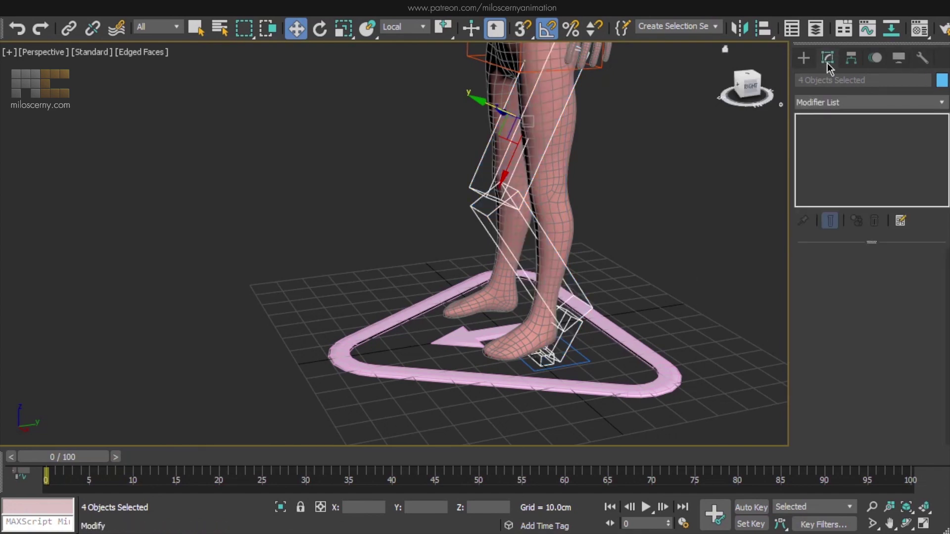
Set the left foot's IK platform to Length 30 cm and Width 13 cm
left_click(587, 340)
left_click(572, 354)
middle_click_drag(572, 354, 585, 308, "alt")
scroll(581, 305, "up", 3)
scroll(585, 308, "up", 2)
scroll(628, 322, "up", 2)
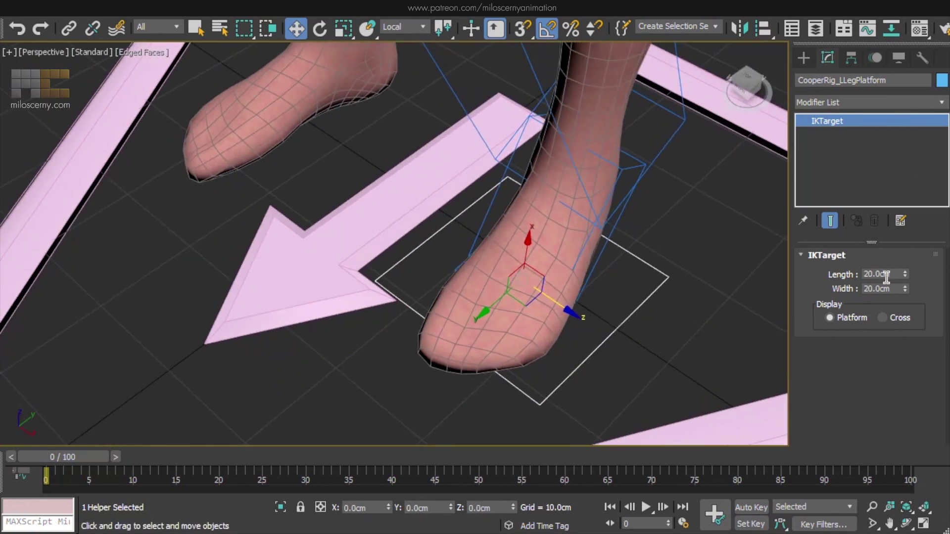
key("Return")
double_click(886, 289)
left_click_drag(905, 289, 903, 312)
key("Return")
Rotate and slide the platform so it sits aligned under the left foot
middle_click_drag(640, 286, 653, 304, "alt")
key("e")
left_click_drag(538, 323, 548, 322)
key("w")
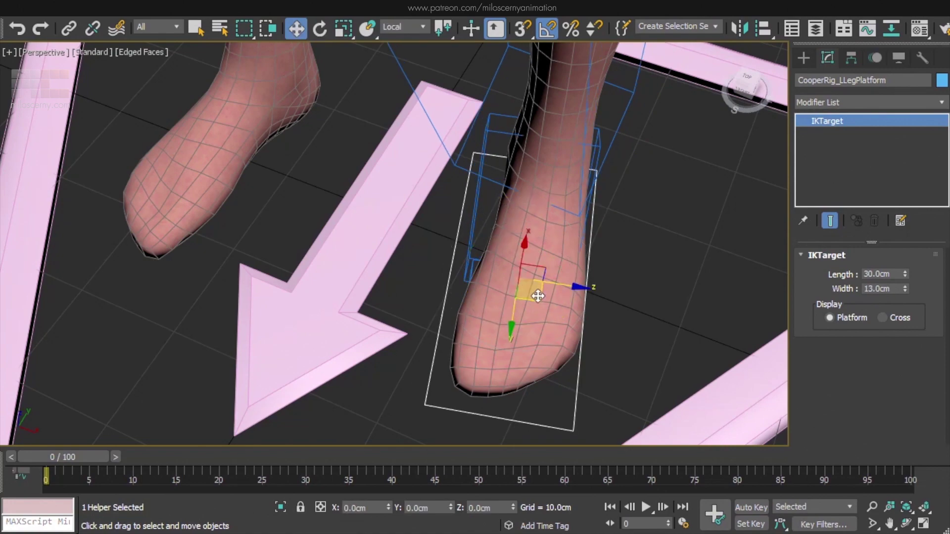
left_click_drag(556, 282, 566, 284)
middle_click_drag(567, 284, 594, 328, "alt")
Hide the pink triangular CAT rig base with Hide Selection
left_click(587, 365)
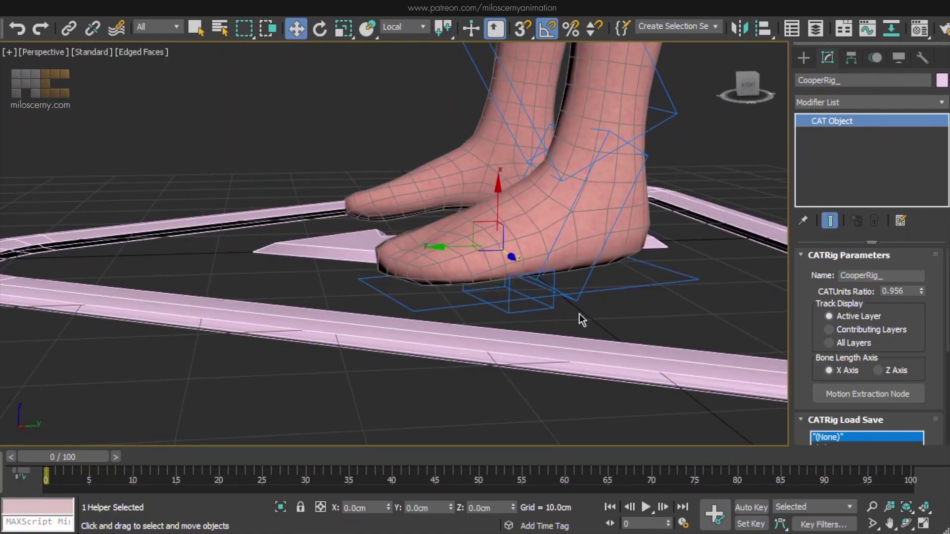
right_click(582, 304)
left_click(613, 252)
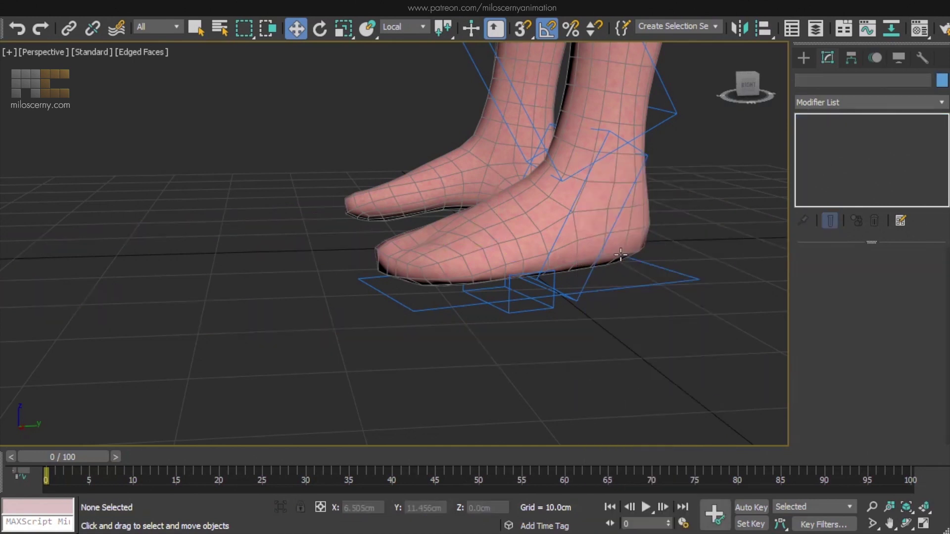
left_click(607, 290)
middle_click_drag(607, 288, 580, 299, "alt")
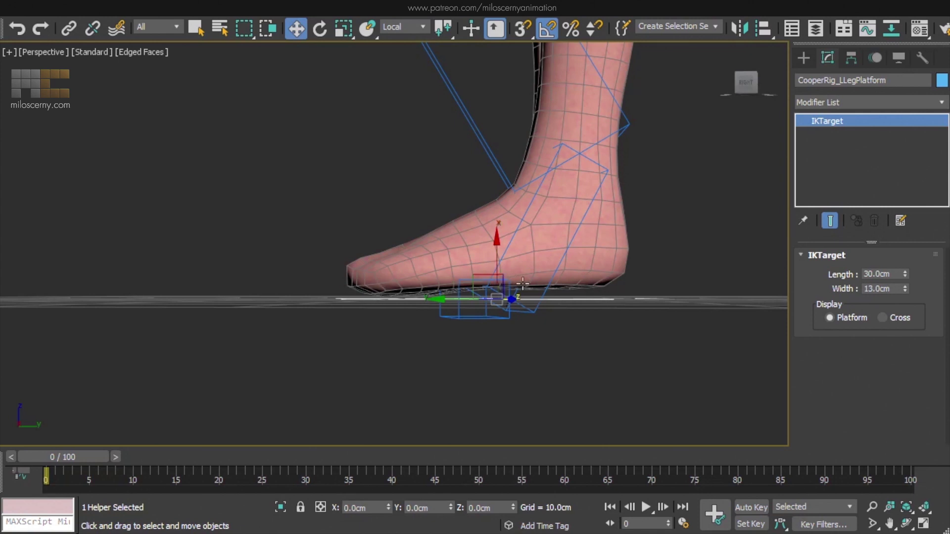
mouse_move(547, 286)
middle_mouse_down("alt")
mouse_move(536, 282)
mouse_move(551, 278)
middle_mouse_up("alt")
In the Layer Explorer, briefly show the Shoes, hide them again and close the window
left_click(817, 28)
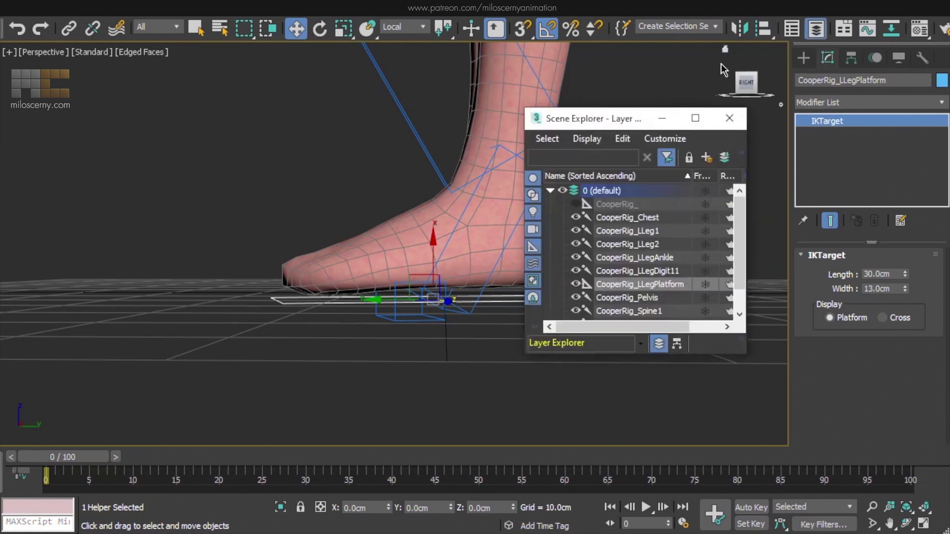
left_click_drag(628, 123, 642, 112)
left_click(565, 181)
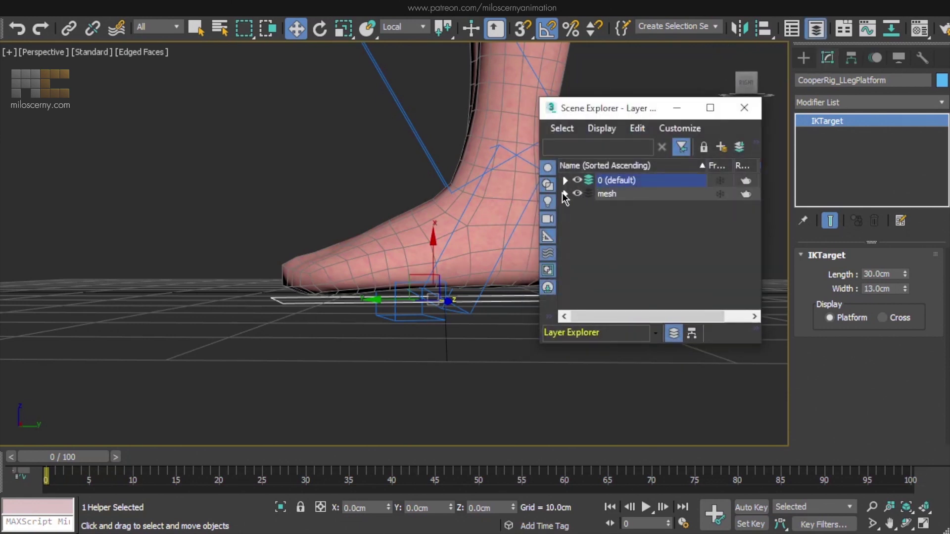
left_click(564, 194)
left_click(590, 274)
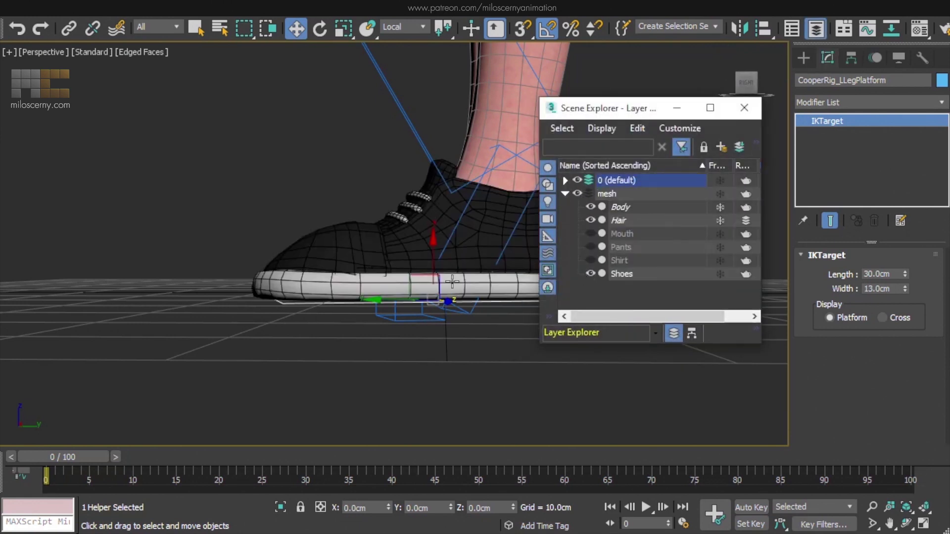
middle_click_drag(475, 279, 424, 313, "alt")
left_click(591, 273)
left_click(744, 108)
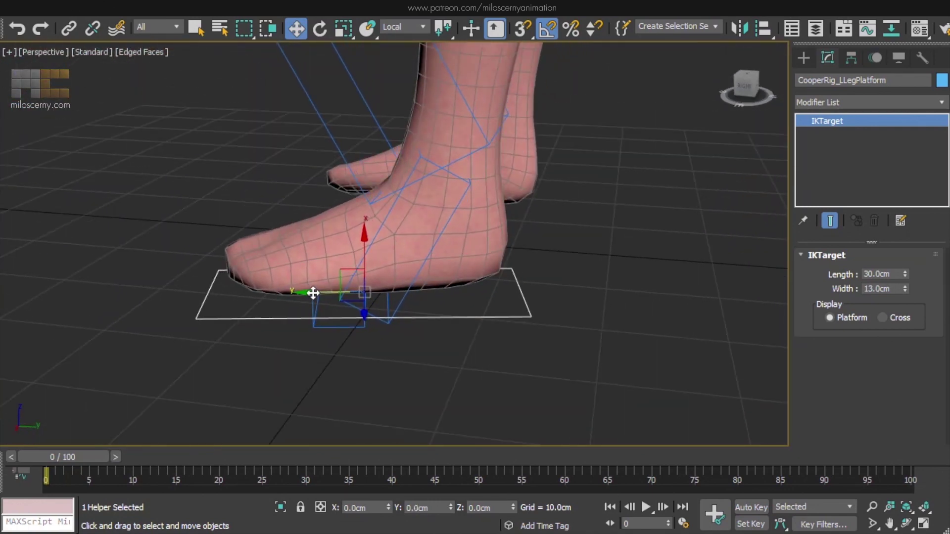
Switch the viewport to the Right view and select the left ankle bone for rotation
scroll(387, 271, "up", 2)
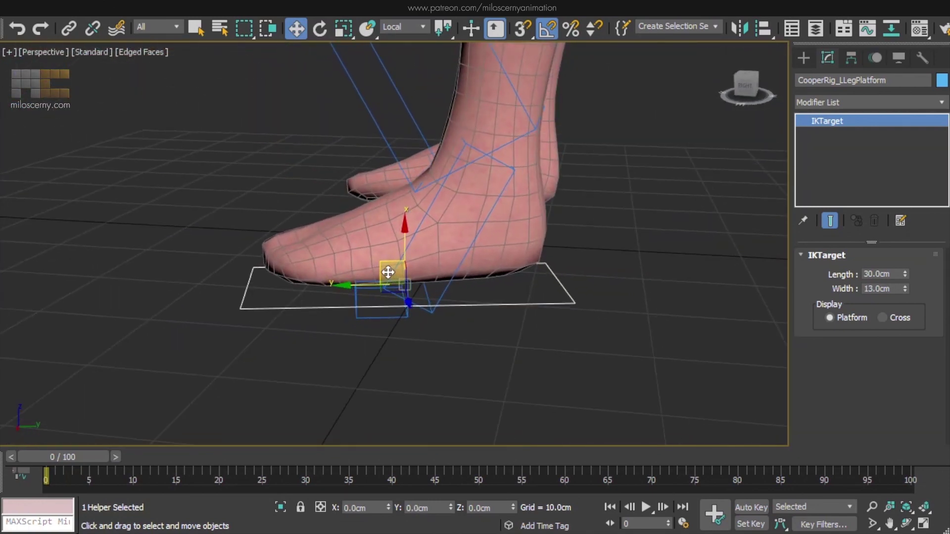
left_click(444, 292)
left_click(58, 71)
left_click(44, 52)
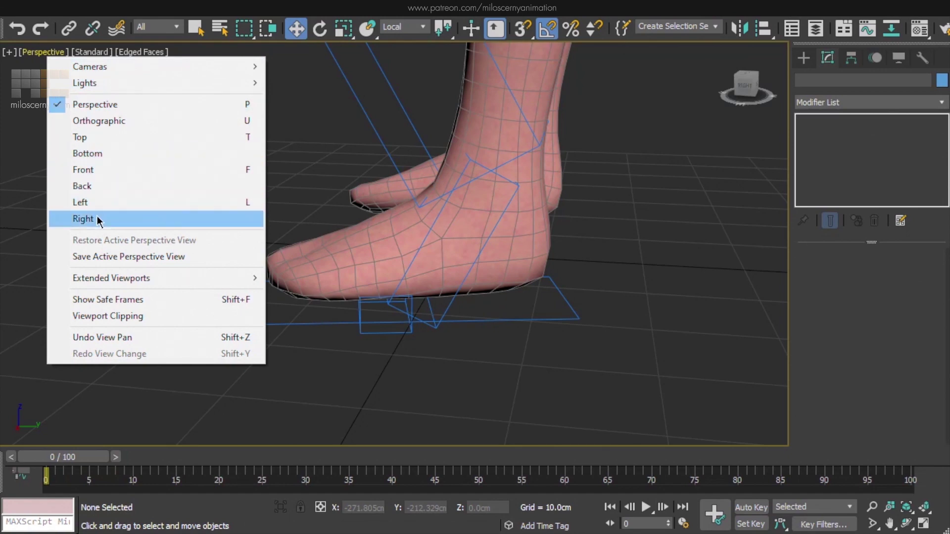
left_click(97, 218)
scroll(401, 242, "up", 4)
middle_click_drag(400, 230, 526, 285)
left_click(529, 276)
key("e")
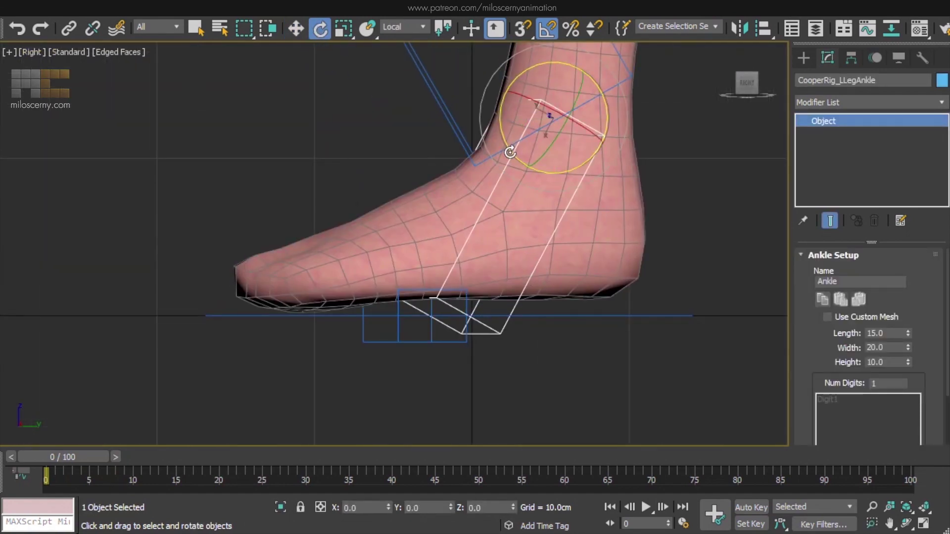
key("e")
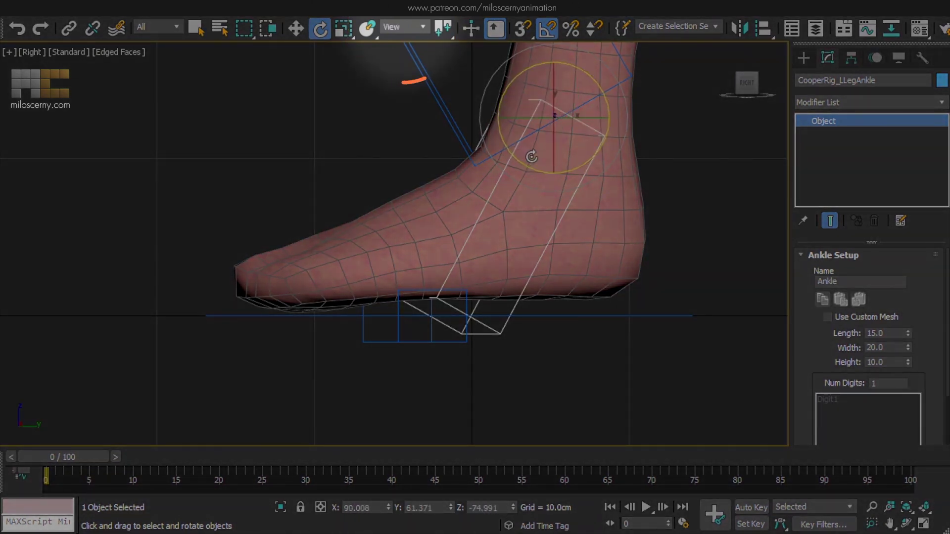
Switch the ankle bone's Reference Coordinate System between View and Local
key("p")
scroll(533, 160, "down", 2)
middle_click_drag(533, 160, 538, 231)
key("e")
key("e")
key("e")
key("e")
key("e")
key("e")
key("e")
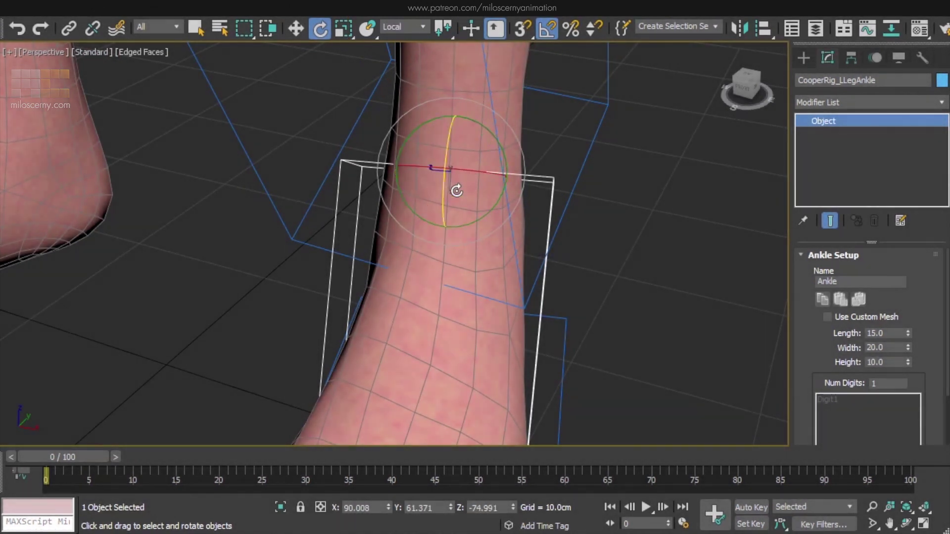
left_click(417, 28)
left_click(415, 40)
left_click(416, 28)
left_click(406, 79)
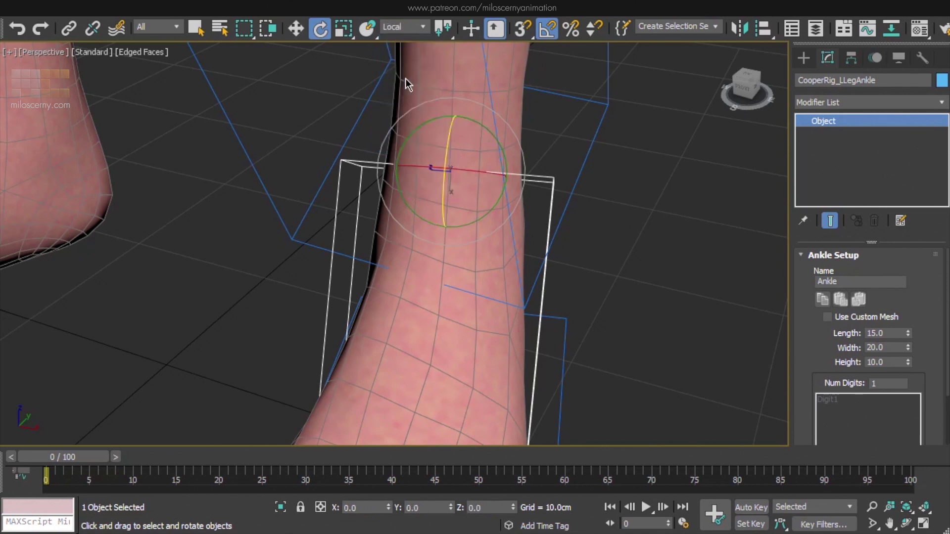
key("e")
key("e")
key("e")
key("e")
key("e")
key("e")
key("e")
key("e")
key("e")
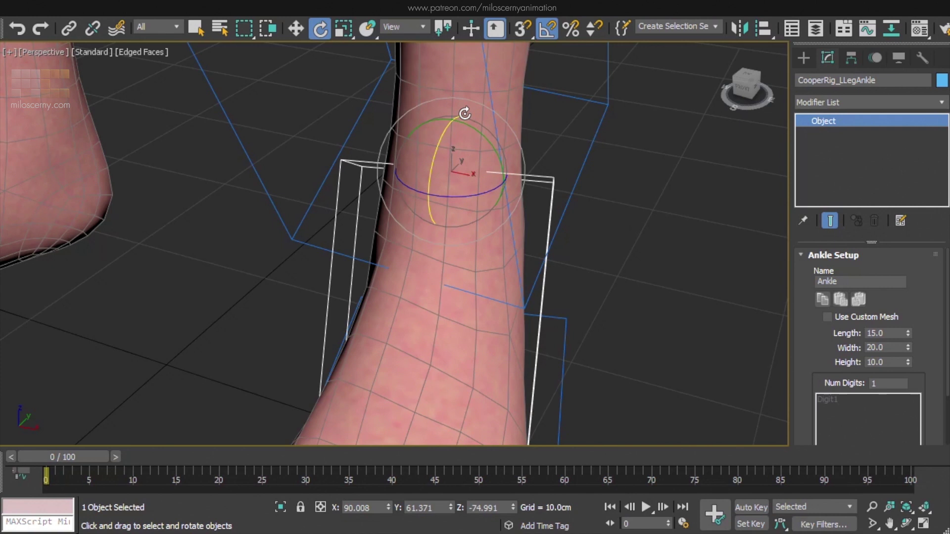
key("e")
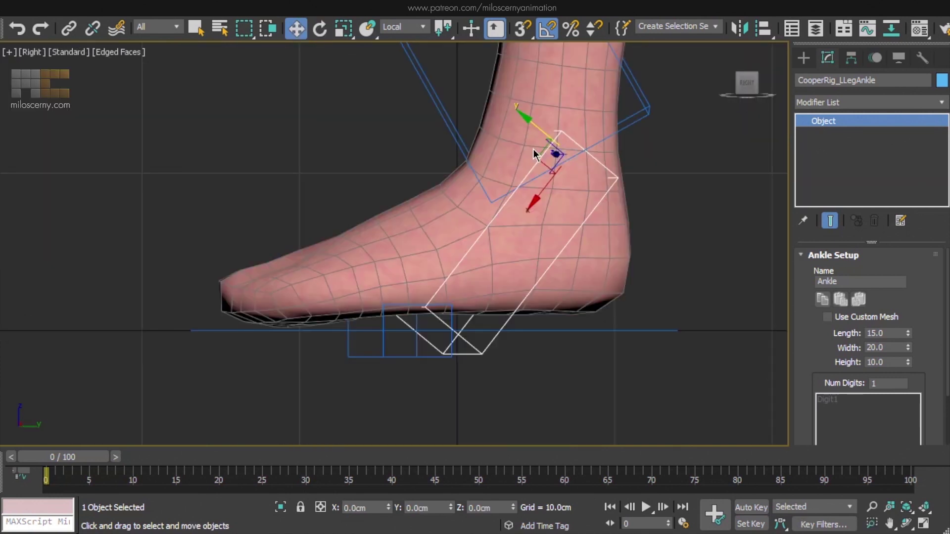
Move and rotate the ankle bone box so it lies along the foot
left_click_drag(540, 157, 514, 116)
middle_click_drag(558, 182, 554, 160, "alt")
key("e")
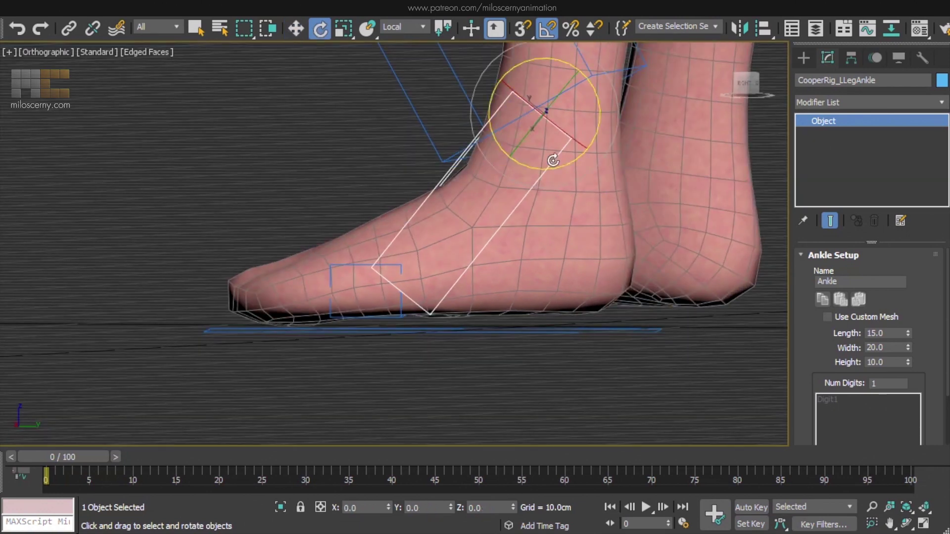
left_click_drag(598, 97, 606, 118)
middle_click_drag(606, 118, 583, 150, "alt")
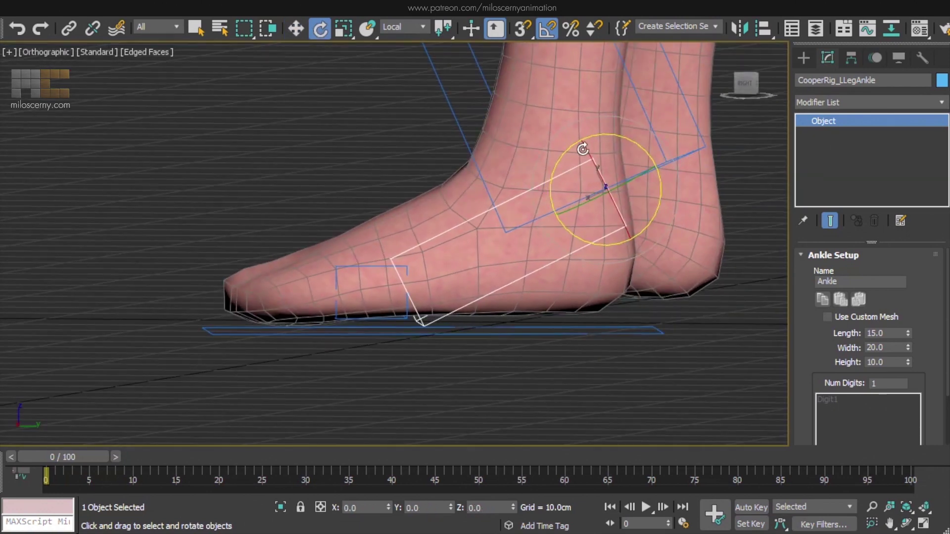
key("w")
left_click_drag(576, 184, 505, 181)
In the Right view, lengthen the ankle bone, then check it in Perspective
left_click(31, 53)
left_click(74, 218)
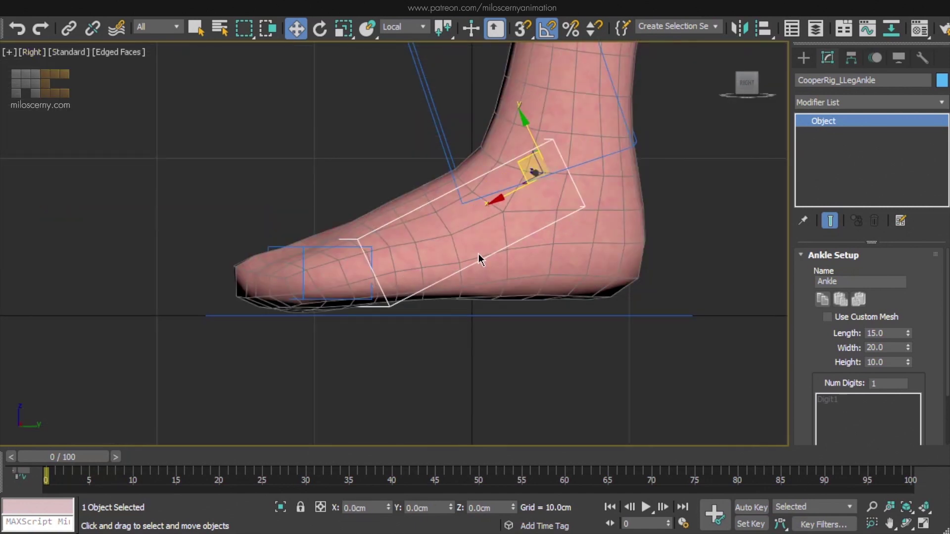
left_click_drag(908, 336, 911, 330)
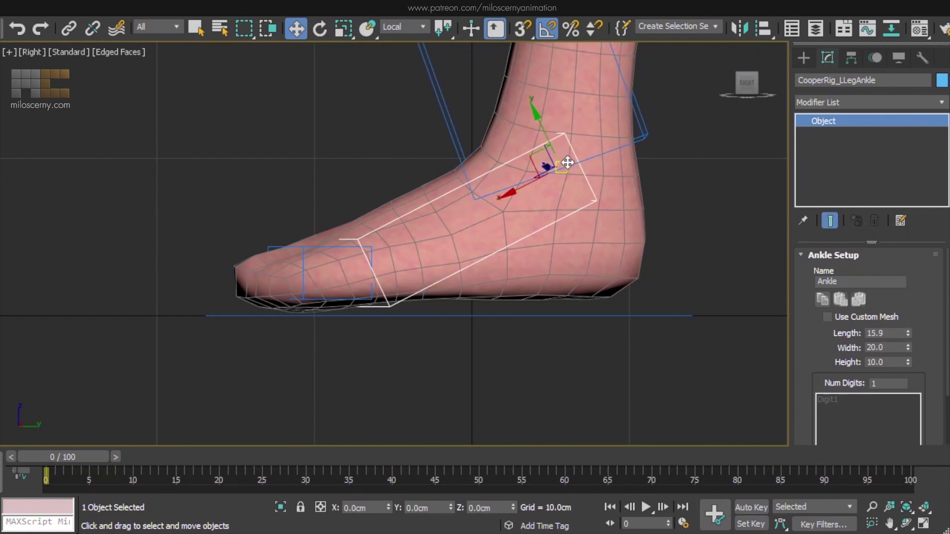
key("p")
scroll(567, 162, "down", 3)
middle_click_drag(475, 190, 551, 244, "alt")
middle_click_drag(488, 164, 330, 123, "alt")
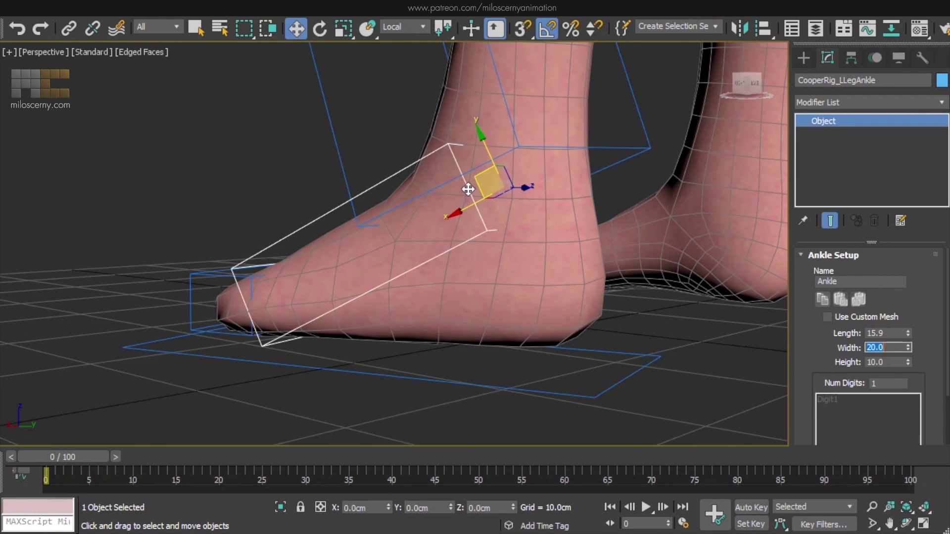
Back in the Right view, fine-tune the ankle Length to 16.1 and recheck the foot
key("l")
left_click(44, 51)
left_click(65, 216)
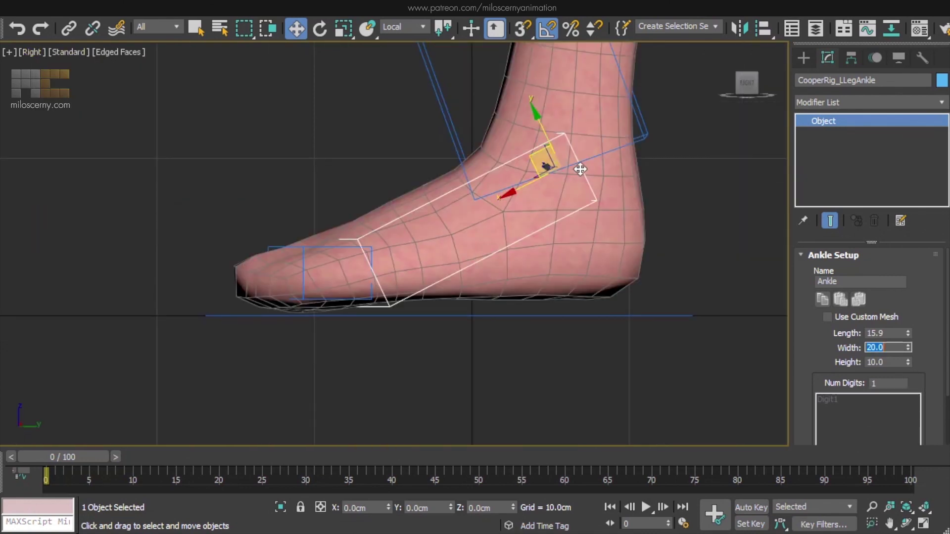
mouse_move(907, 332)
left_mouse_down()
mouse_move(912, 318)
mouse_move(907, 345)
left_mouse_up()
key("e")
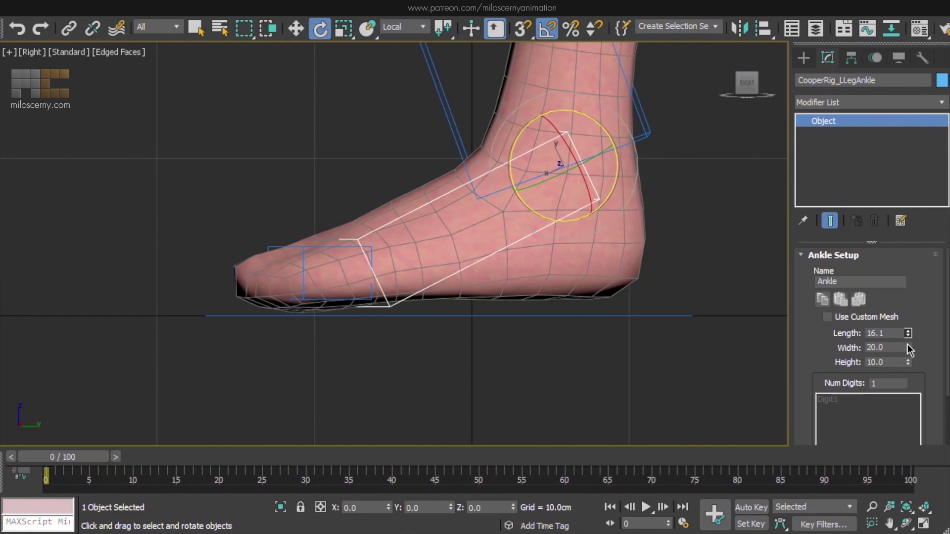
key("p")
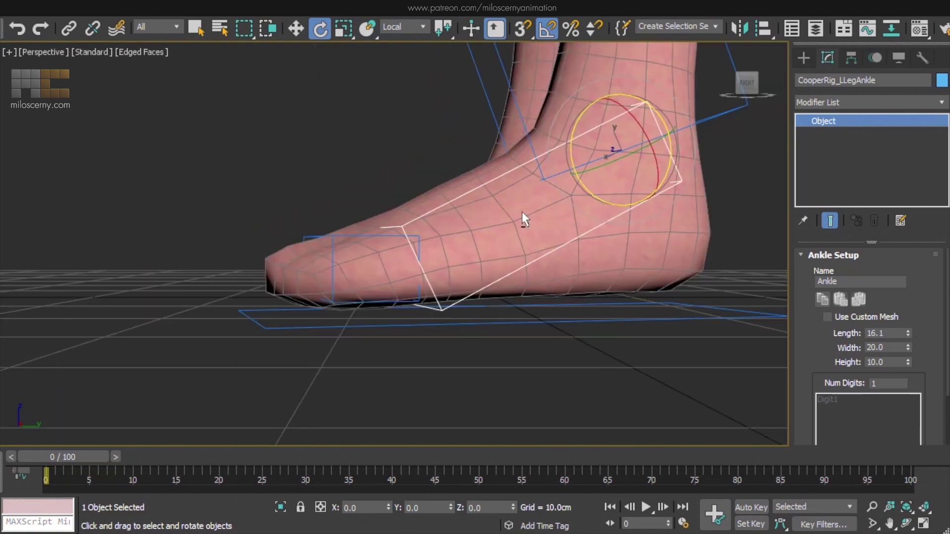
middle_click_drag(526, 211, 435, 305, "alt")
Select the toe digit bone in wireframe and switch to Move
left_click(322, 303)
middle_click_drag(435, 305, 551, 270, "alt")
key("F3")
key("F3")
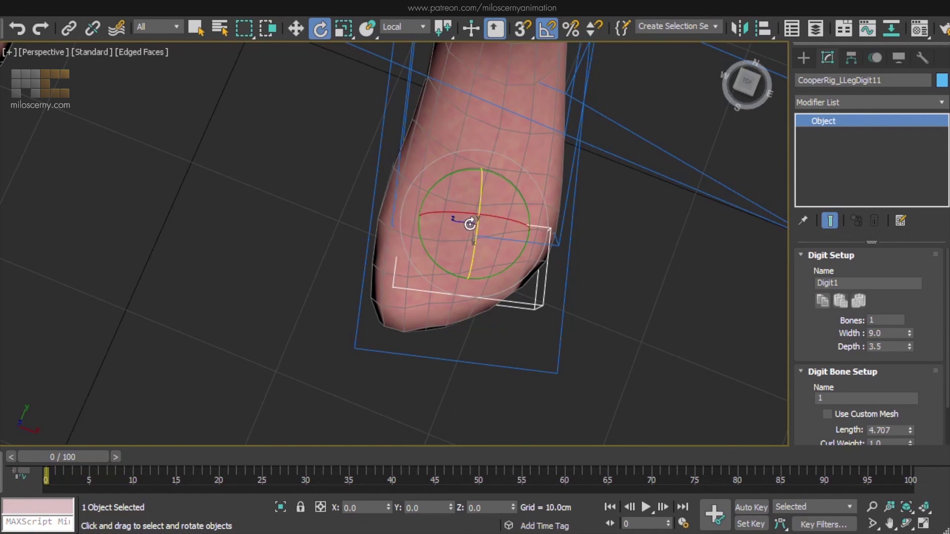
key("w")
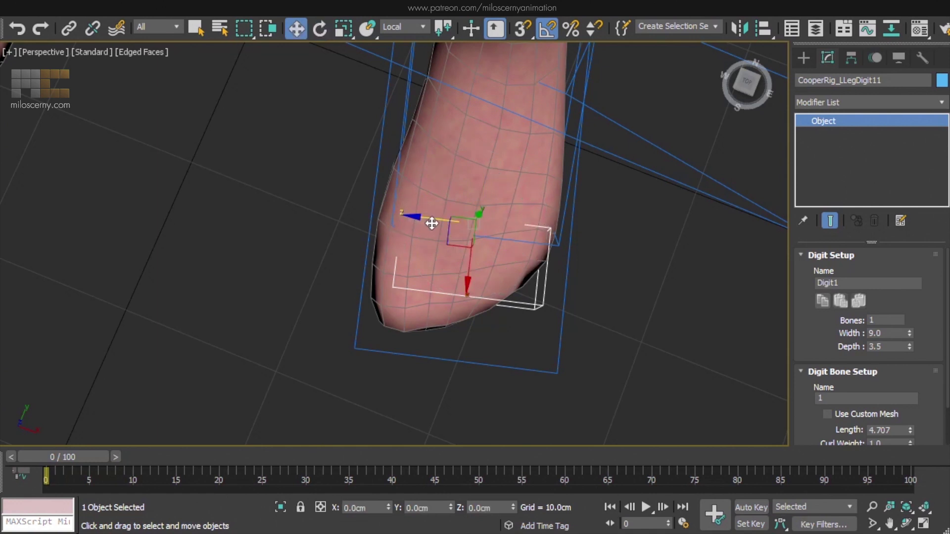
Expand the mesh layer in the Layer Explorer and show, then re-hide, the Shoes
left_click(814, 28)
left_click(565, 181)
left_click(566, 194)
left_click(592, 274)
middle_click_drag(372, 302, 402, 290, "alt")
middle_click_drag(420, 245, 454, 264, "alt")
left_click(590, 273)
Enlarge the left ankle bone to width 23.6 and height 13.2
middle_click_drag(393, 295, 440, 277, "alt")
left_click_drag(810, 340, 810, 331)
left_click(478, 151)
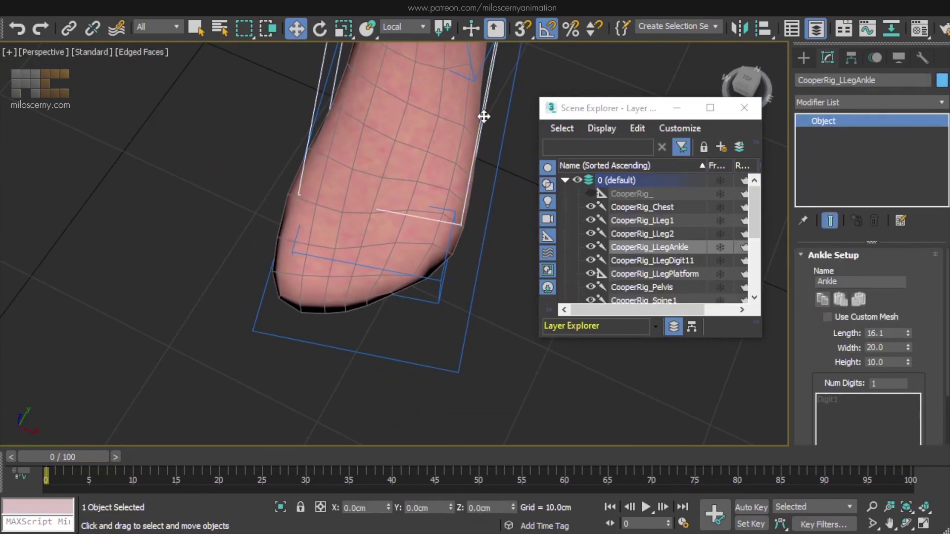
left_click_drag(809, 366, 810, 343)
mouse_move(908, 324)
left_mouse_down()
mouse_move(912, 297)
mouse_move(912, 317)
left_mouse_up()
middle_click_drag(366, 307, 249, 228, "alt")
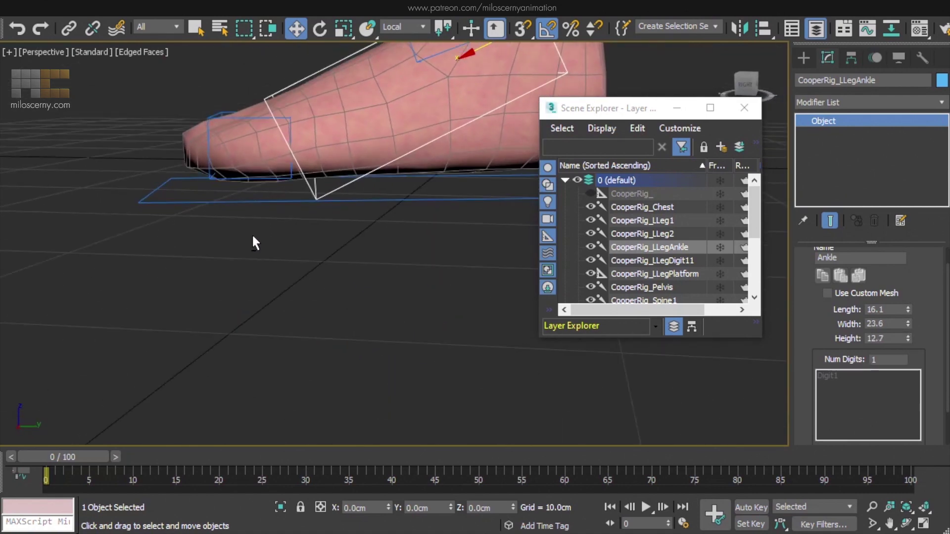
left_click_drag(907, 339, 908, 334)
Size the left toe bone to depth 5.25, length 6.837 and width 12.06
middle_click_drag(351, 244, 327, 214, "alt")
left_click(327, 214)
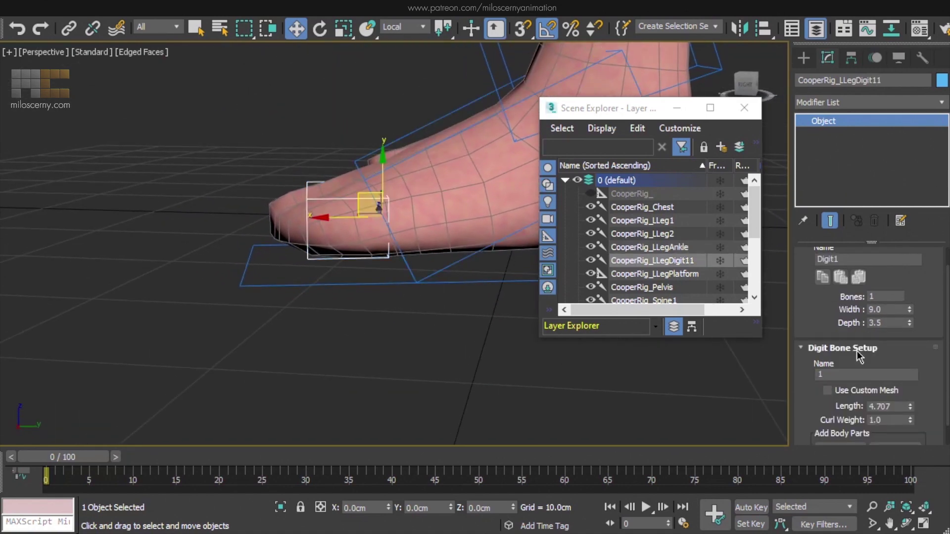
left_click_drag(927, 334, 909, 257)
left_click_drag(911, 381, 917, 224)
middle_click_drag(248, 166, 396, 247, "alt")
left_click_drag(909, 284, 909, 267)
middle_click_drag(347, 213, 203, 198, "alt")
Select the left thigh bone and try a sideways shift, then undo it
scroll(366, 79, "down", 2)
middle_click_drag(376, 72, 324, 170)
scroll(326, 213, "down", 3)
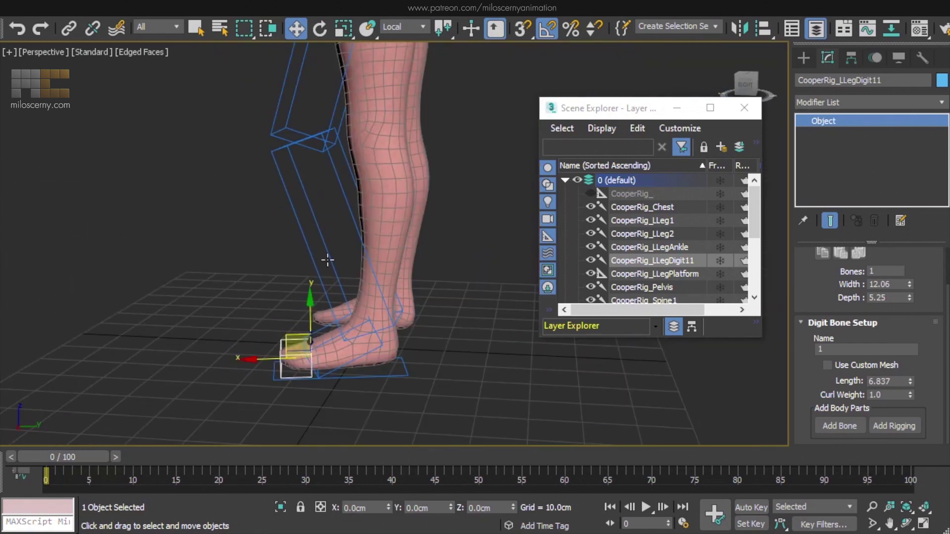
left_click(381, 361)
middle_click_drag(381, 360, 357, 291)
left_click(349, 227)
middle_click_drag(350, 227, 514, 234, "alt")
middle_click_drag(416, 300, 427, 270)
left_click_drag(373, 118, 339, 118)
key("ctrl+z")
Shift the left calf bone and reposition the left foot platform slightly
left_click(401, 289)
middle_click_drag(401, 289, 277, 302, "alt")
left_click_drag(346, 279, 373, 274)
scroll(415, 406, "up", 3)
left_click(407, 418)
left_click_drag(367, 417, 337, 423)
middle_click_drag(337, 421, 414, 385, "alt")
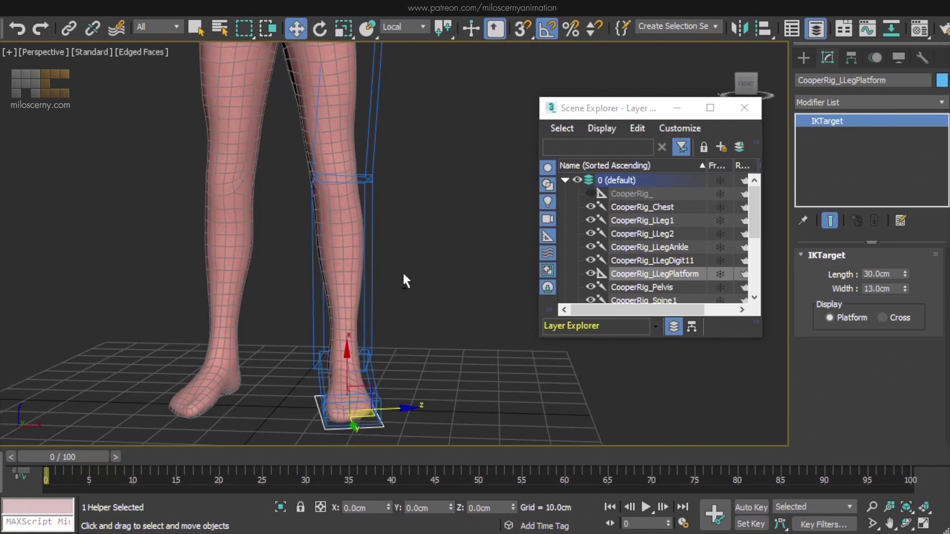
Try lengthening the left ankle bone to 19.7, then undo back to the platform selection
middle_click_drag(406, 278, 266, 278, "alt")
left_click(382, 379)
middle_click_drag(384, 380, 423, 368, "alt")
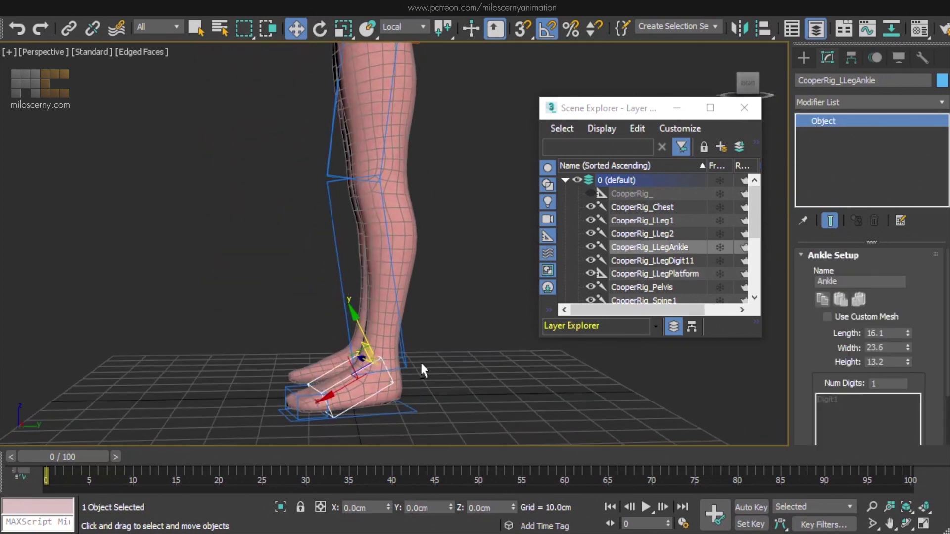
left_click_drag(909, 334, 801, 296)
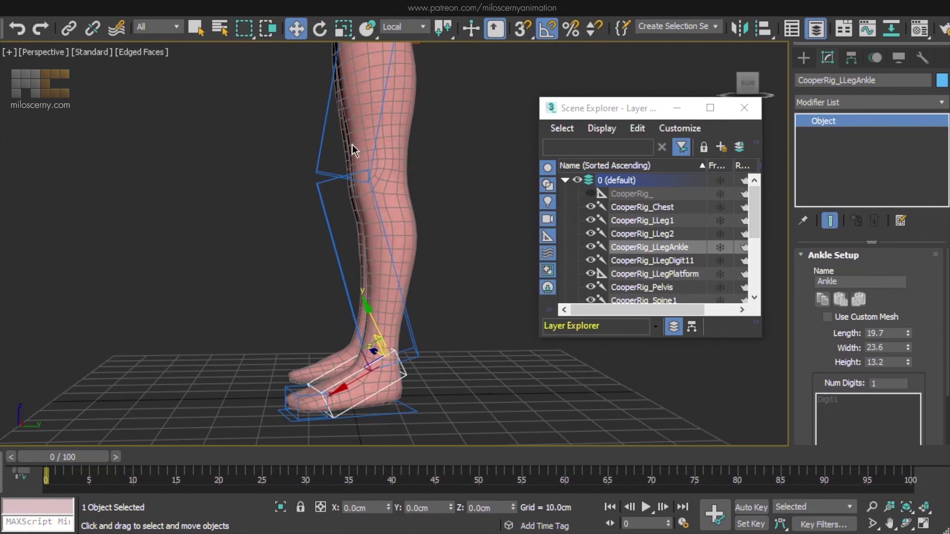
key("ctrl+z")
middle_click_drag(390, 209, 409, 277)
middle_click_drag(354, 248, 443, 237, "alt")
key("ctrl+z")
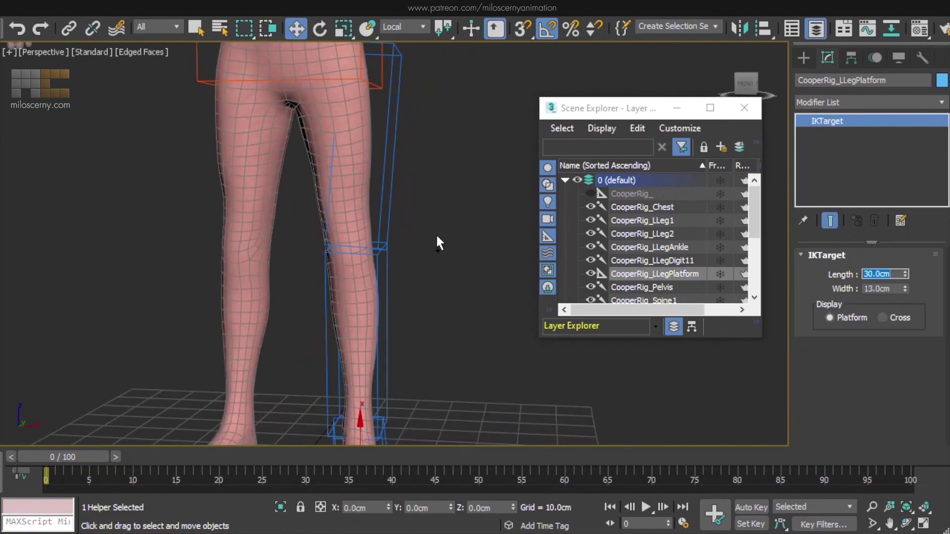
Step through the left leg bones and raise the calf bone's knee end
key("Page_Up")
key("Page_Up")
key("Page_Up")
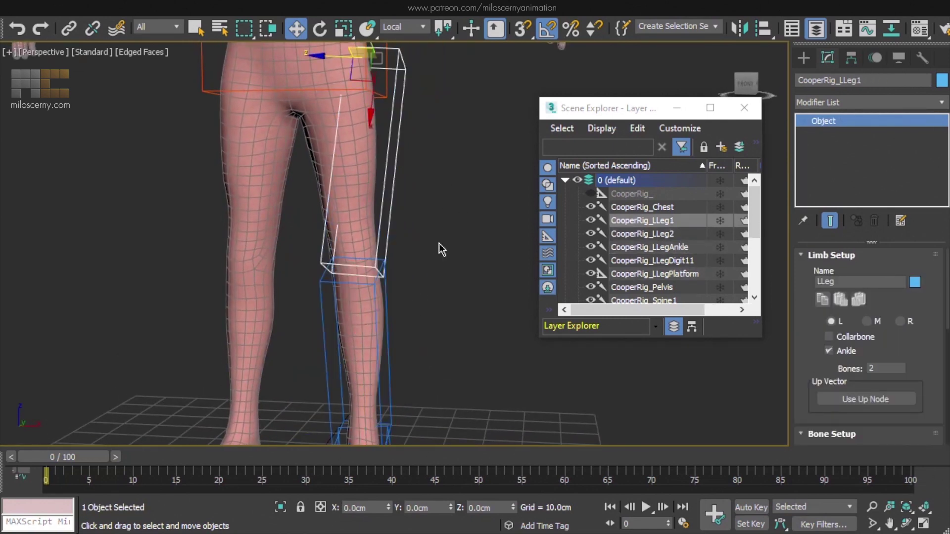
middle_click_drag(440, 245, 445, 139)
left_click(364, 404)
left_click(345, 363)
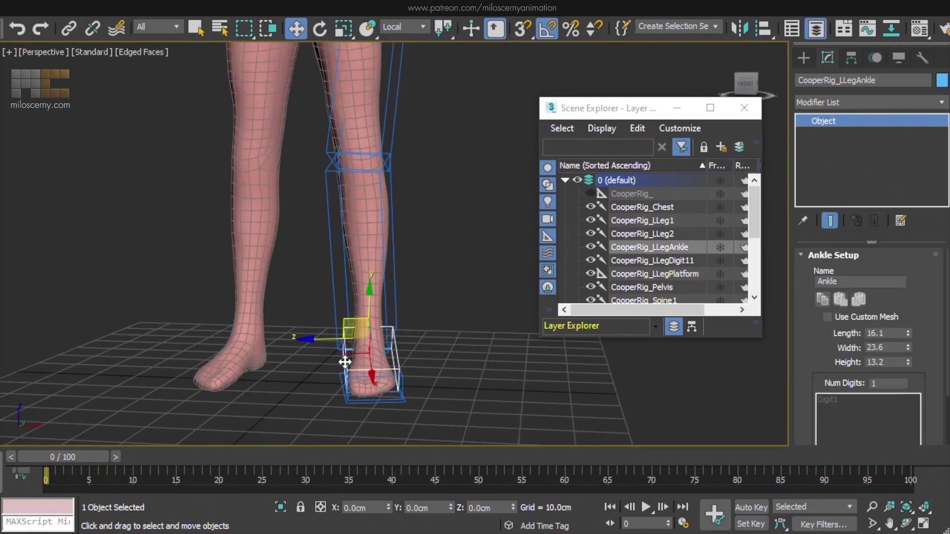
middle_click_drag(395, 59, 434, 88)
left_click(432, 252)
scroll(413, 103, "down", 3)
left_click(437, 278)
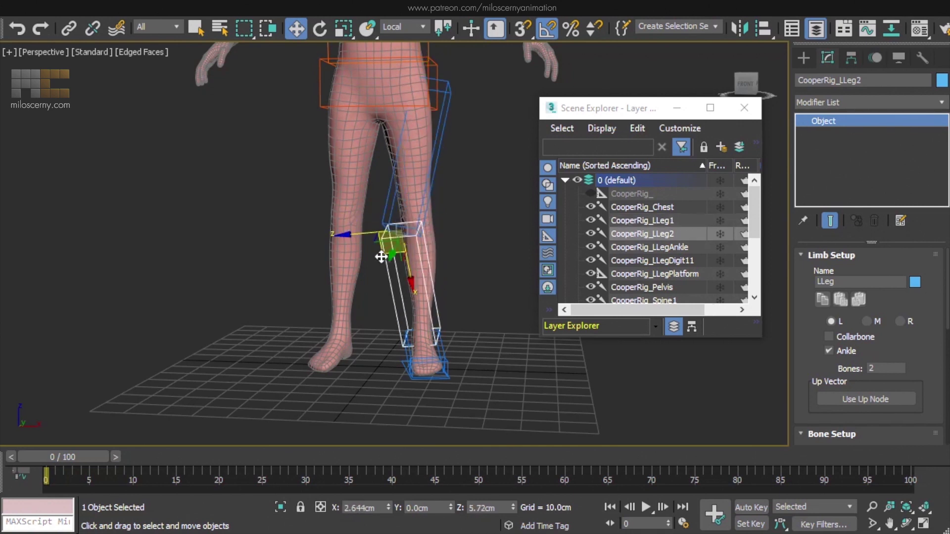
left_click(447, 340)
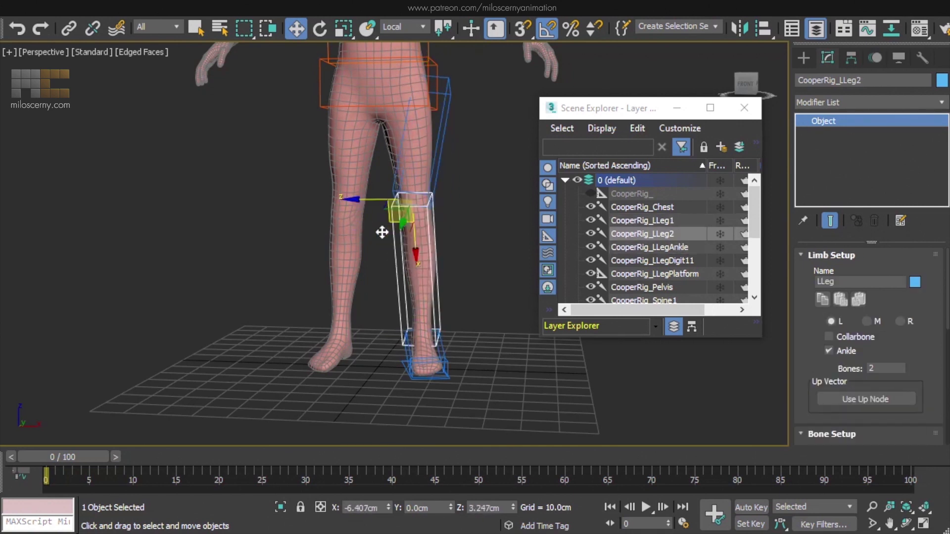
left_click_drag(412, 270, 415, 247)
Move the left thigh and calf bones together to shift the leg chain
left_click(438, 175)
middle_click_drag(439, 177, 488, 237, "alt")
left_click(473, 267, "ctrl")
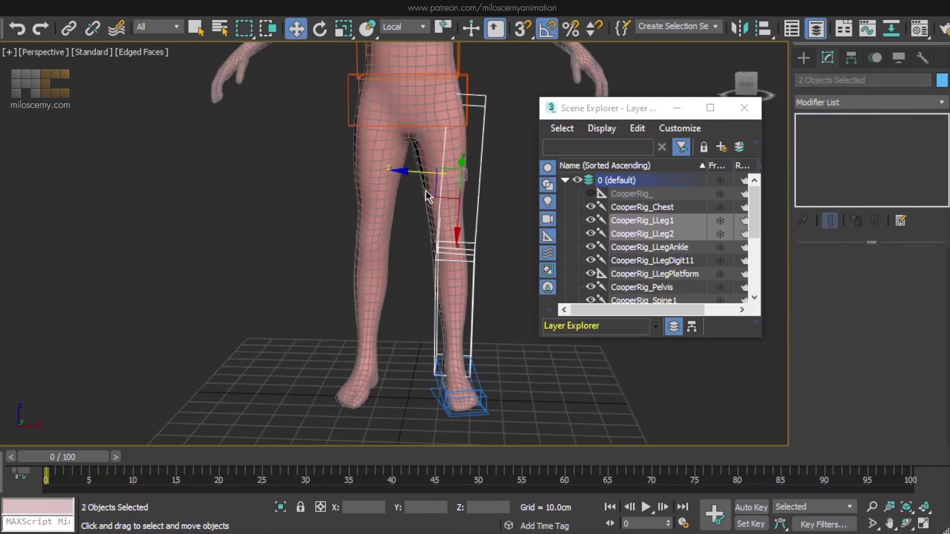
left_click_drag(423, 178, 400, 174)
left_click(459, 137)
In the front view, move the left thigh bone up to the hip joint
scroll(453, 206, "up", 5)
key("F3")
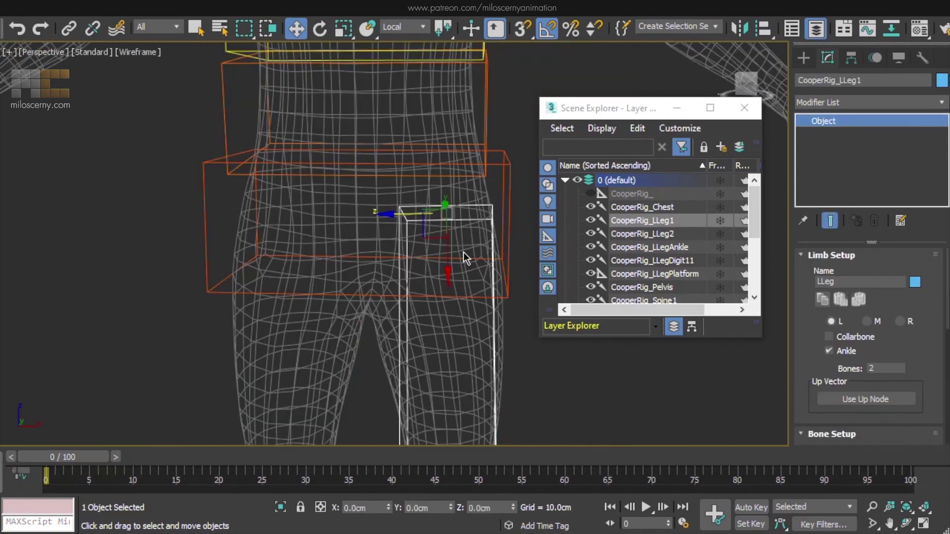
scroll(465, 219, "down", 3)
key("f")
middle_click_drag(474, 269, 442, 313)
scroll(432, 236, "up", 3)
scroll(436, 187, "up", 2)
key("F3")
scroll(414, 210, "up", 1)
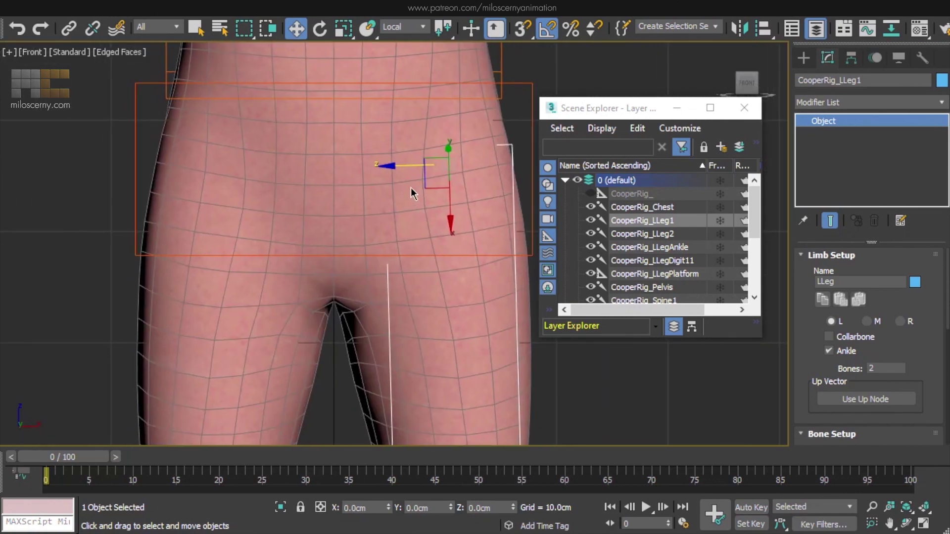
left_click_drag(420, 168, 399, 223)
In the wireframe left view, nudge the thigh bone into the hip, then check in perspective
scroll(398, 223, "down", 2)
key("l")
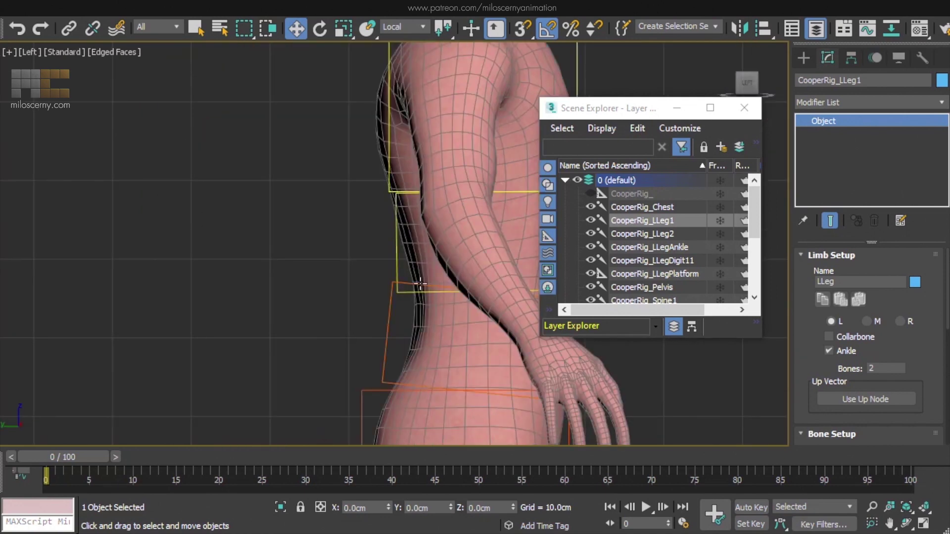
key("F3")
middle_click_drag(467, 176, 417, 223)
left_click_drag(417, 224, 406, 230)
middle_click_drag(412, 278, 396, 182)
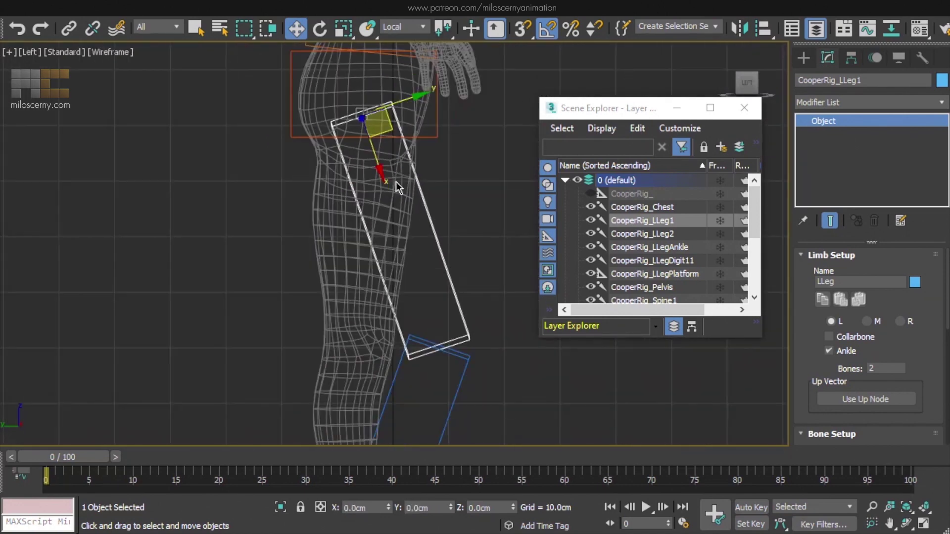
key("p")
scroll(392, 214, "down", 6)
middle_click_drag(392, 215, 246, 275, "alt")
scroll(384, 286, "up", 4)
middle_click_drag(384, 285, 329, 304, "alt")
Move the left calf bone CooperRig_LLeg2 toward the knee in the front view
key("F3")
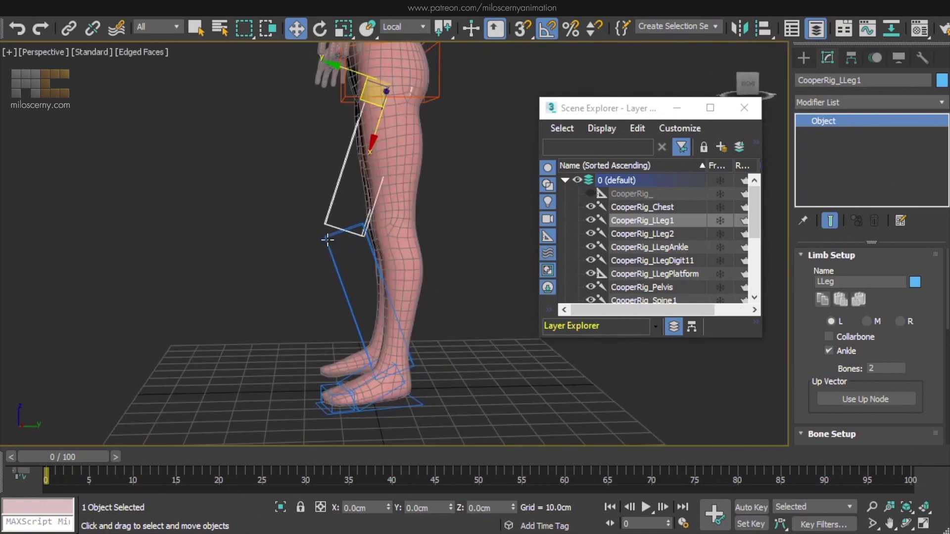
left_click(328, 241)
mouse_move(322, 247)
middle_mouse_down("alt")
mouse_move(464, 244)
mouse_move(334, 243)
middle_mouse_up("alt")
scroll(331, 257, "up", 3)
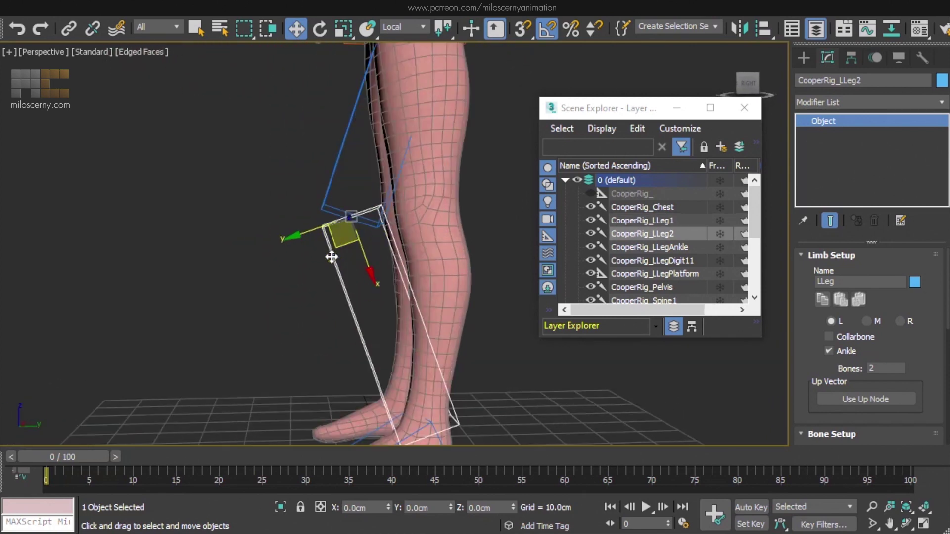
left_click_drag(333, 246, 397, 235)
middle_click_drag(398, 236, 506, 237, "alt")
scroll(506, 240, "down", 4)
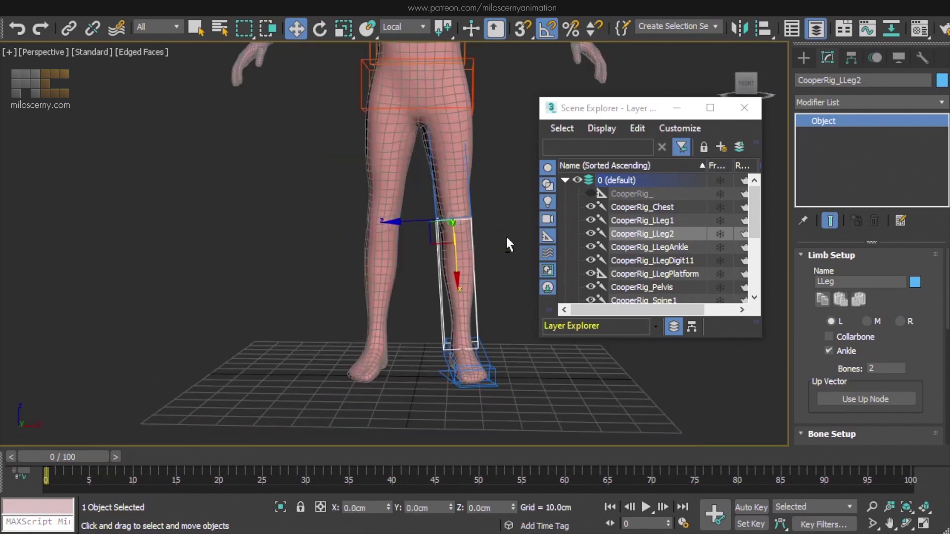
Swing the knee outward and back inward, undoing a final small nudge
mouse_move(420, 220)
left_mouse_down()
mouse_move(398, 218)
mouse_move(449, 220)
mouse_move(405, 221)
left_mouse_up()
middle_click_drag(447, 283, 346, 282, "alt")
scroll(451, 223, "up", 3)
scroll(452, 250, "up", 3)
middle_click_drag(452, 249, 409, 269)
scroll(409, 269, "up", 2)
middle_click_drag(403, 235, 396, 261)
scroll(397, 261, "down", 5)
scroll(397, 261, "down", 4)
scroll(397, 220, "up", 2)
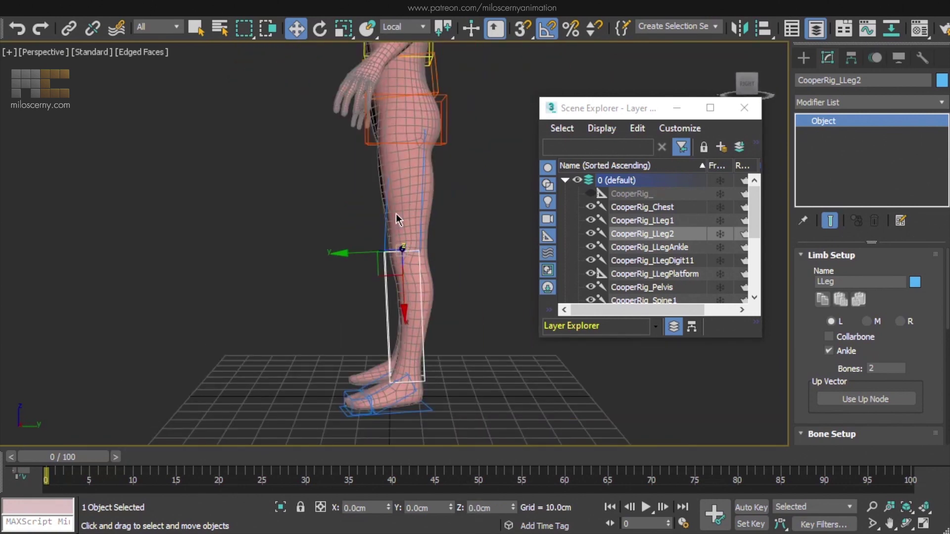
left_click_drag(381, 275, 386, 273)
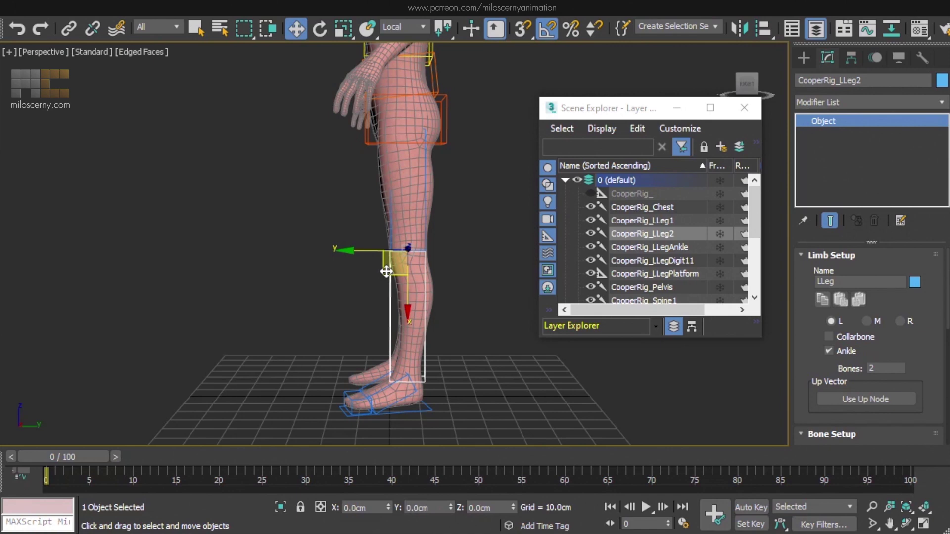
key("ctrl+z")
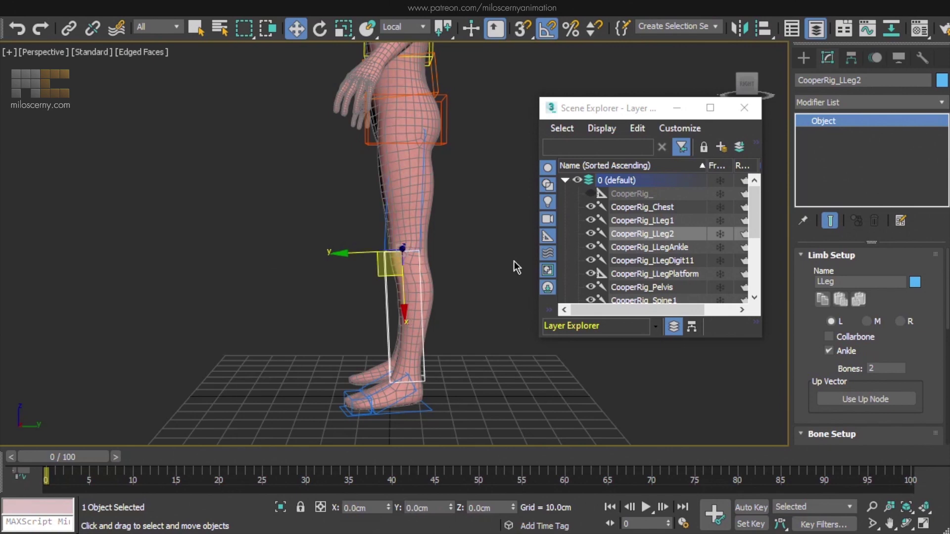
In the Right view, place the calf bone's joint on the knee, then centre it in the leg
scroll(413, 277, "up", 4)
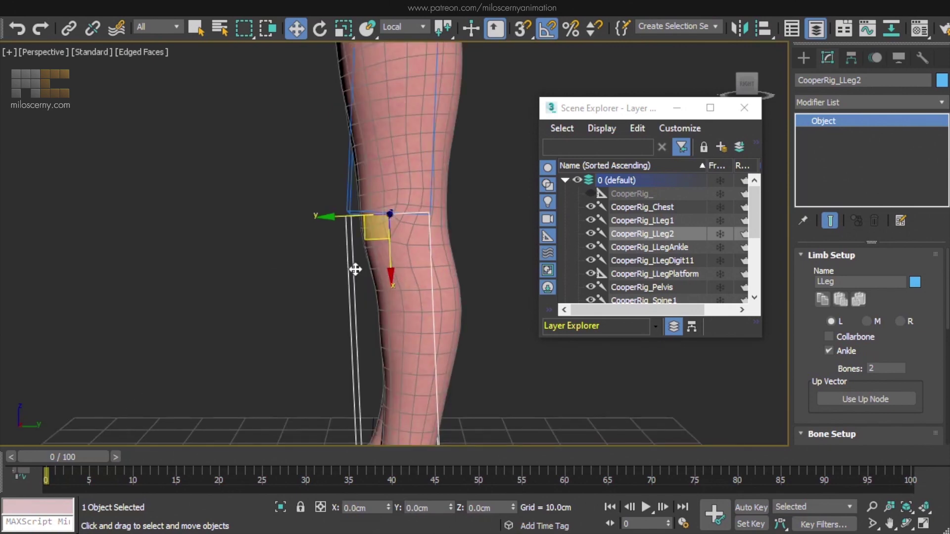
mouse_move(361, 270)
middle_mouse_down("alt")
mouse_move(490, 266)
mouse_move(349, 271)
middle_mouse_up("alt")
scroll(375, 233, "up", 2)
key("r")
scroll(371, 250, "up", 4)
middle_click_drag(413, 227, 386, 268)
left_click_drag(392, 252, 397, 244)
key("p")
middle_click_drag(398, 244, 512, 252, "alt")
middle_click_drag(436, 235, 435, 234)
left_click_drag(366, 241, 362, 242)
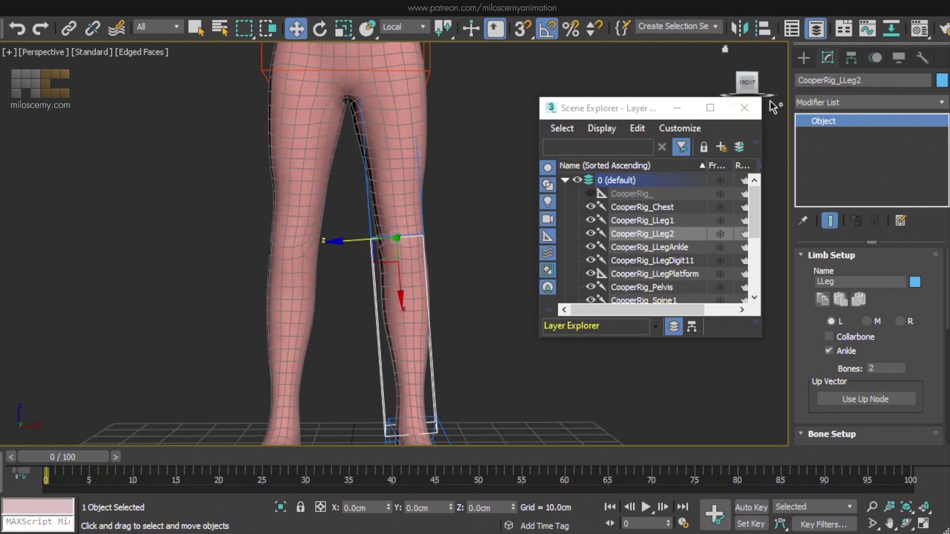
Close the Scene Explorer and lift the left foot platform to test the knee bend
left_click(744, 107)
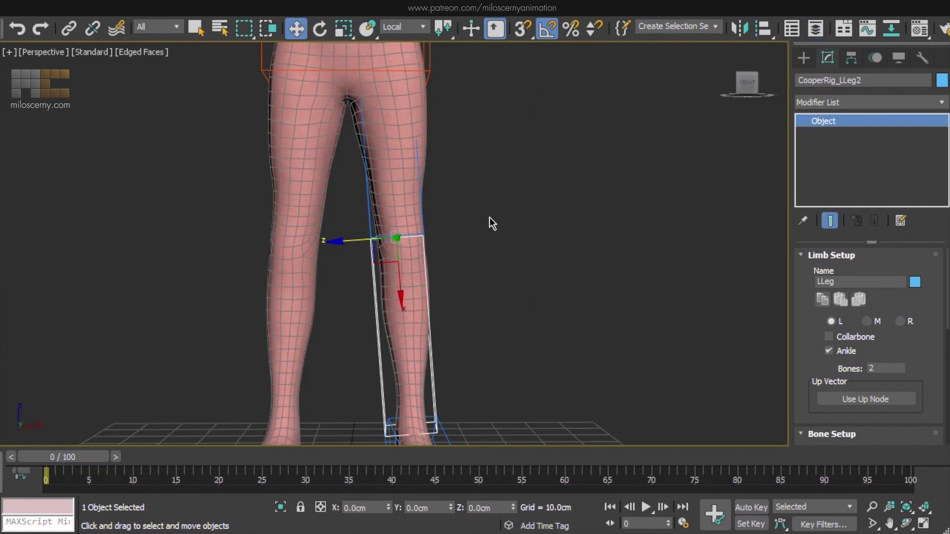
middle_click_drag(439, 260, 445, 189)
left_click(385, 401)
left_click_drag(424, 361, 394, 312)
middle_click_drag(395, 313, 420, 355, "alt")
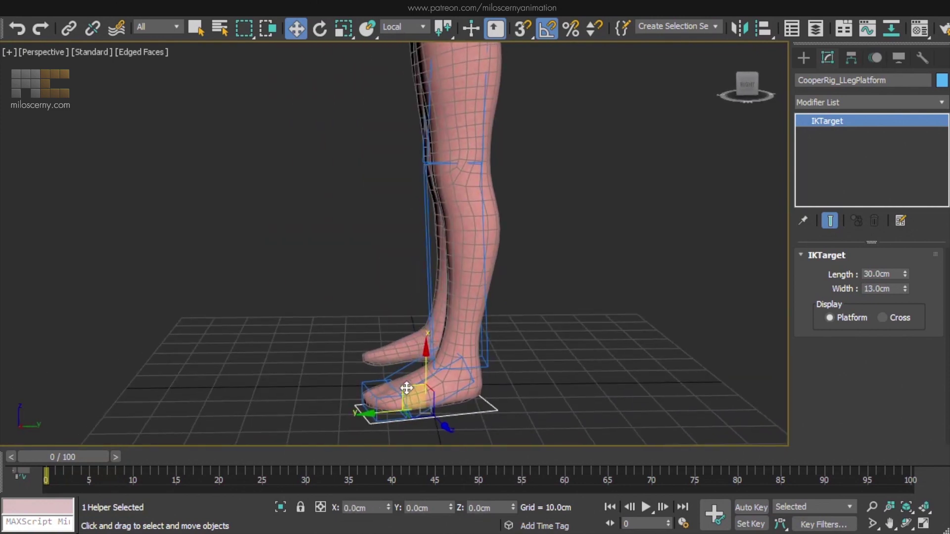
left_click_drag(403, 388, 401, 367)
right_click(401, 366)
Lift the foot platform again, undo it back onto the grid, and select the calf bone
middle_click_drag(403, 317, 491, 280, "alt")
left_click(424, 346)
middle_click_drag(424, 346, 440, 346, "alt")
key("ctrl+z")
left_click_drag(432, 360, 423, 335)
key("ctrl+z")
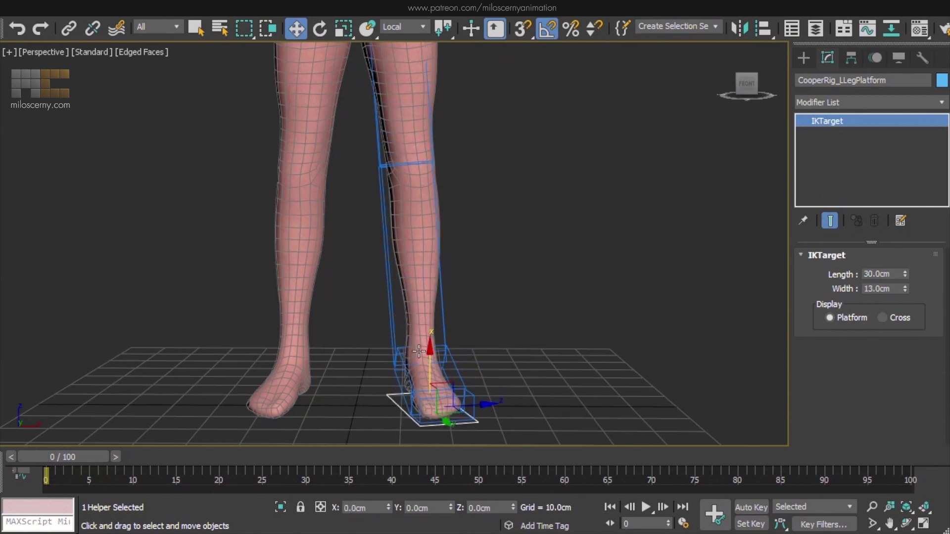
left_click(389, 277)
middle_click_drag(460, 187, 472, 295)
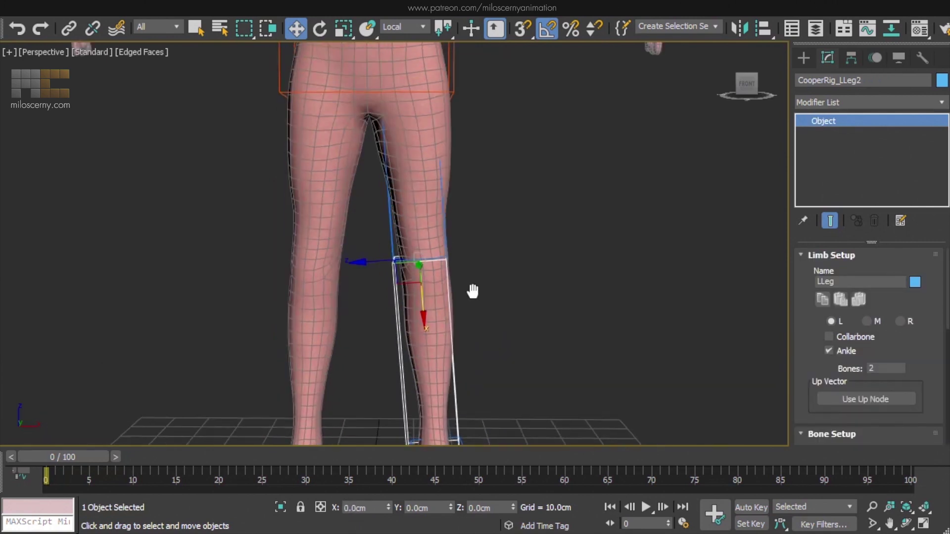
Select the left thigh bone and set its width and depth to 16
scroll(472, 295, "down", 3)
left_click(417, 254)
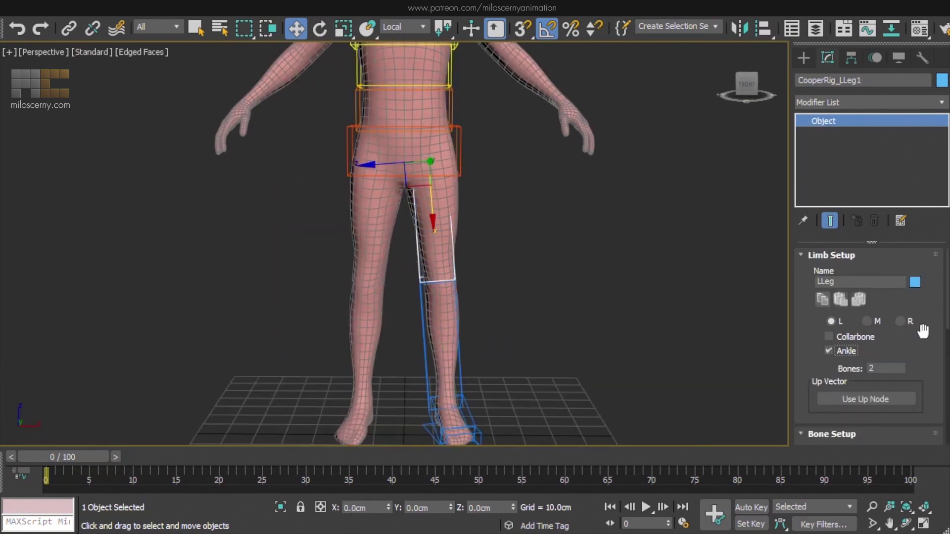
scroll(923, 332, "down", 3)
left_click_drag(911, 384, 911, 357)
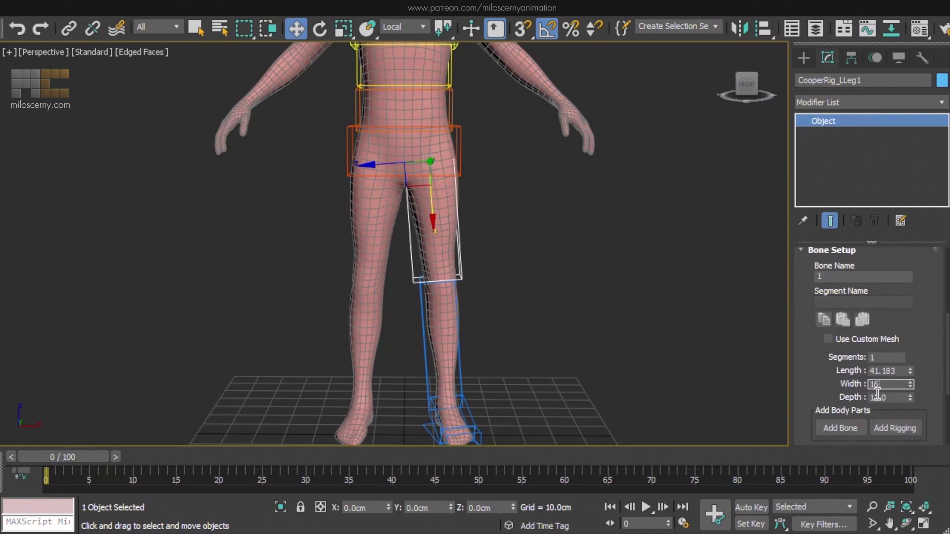
key("Tab")
type("16")
key("Return")
Set the left shin bone's width and depth to 14
left_click(456, 307)
type("14")
key("Tab")
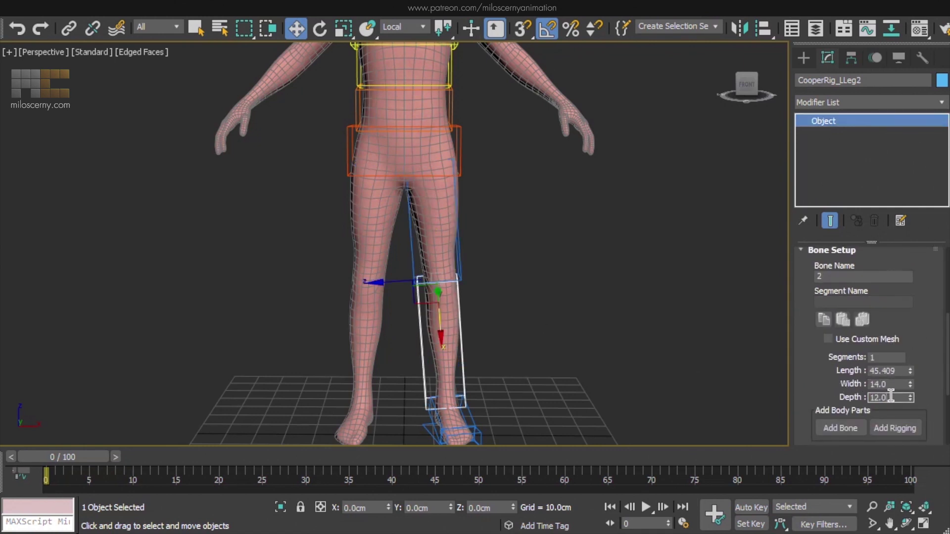
type("14")
key("Return")
left_click(521, 331)
Reselect the left thigh bone and increase its width and depth to 18
left_click(413, 254)
scroll(888, 338, "down", 6)
double_click(890, 360)
type("18")
key("Tab")
type("18")
key("Return")
Set the left shin bone's width and depth to 15
left_click(435, 324)
type("15")
key("Tab")
type("15")
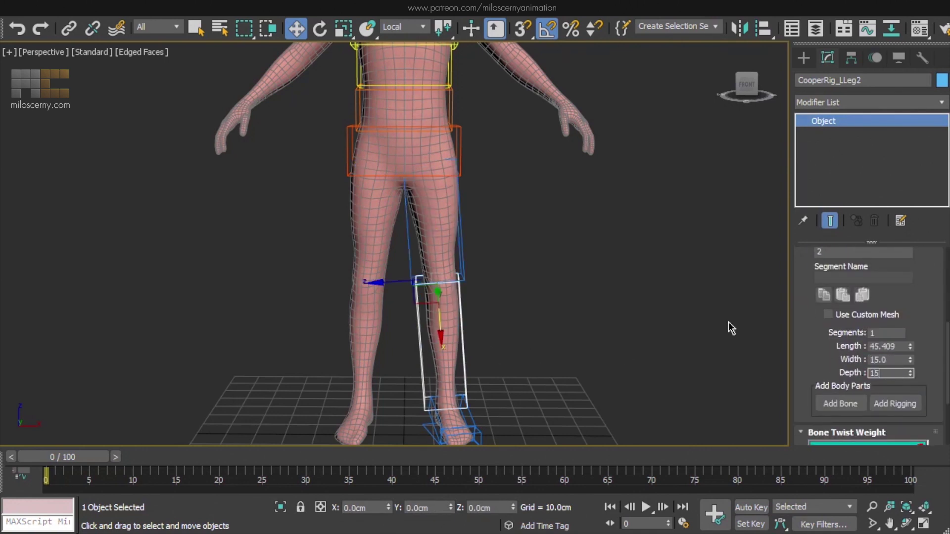
key("Return")
left_click(606, 272)
middle_click_drag(606, 272, 610, 240)
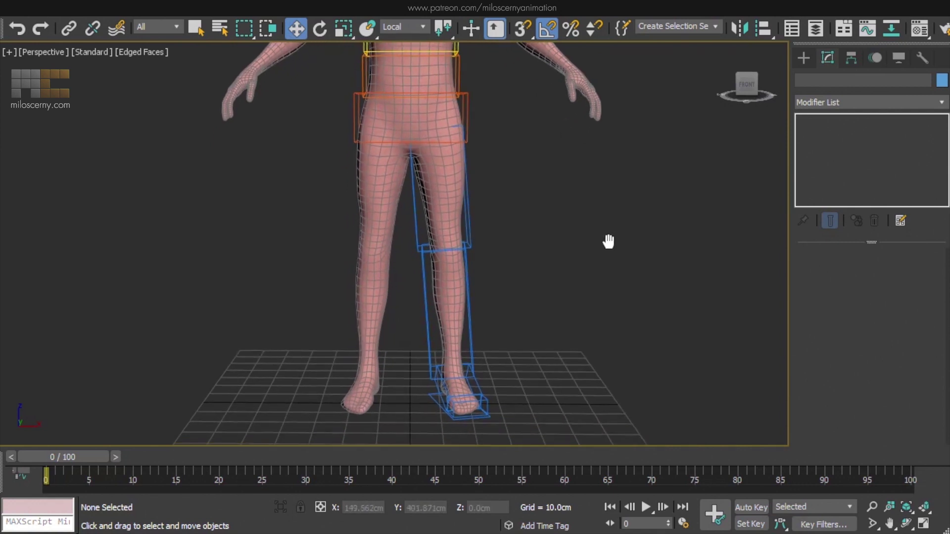
Add a new leg to the pelvis and display it as boxes
left_click(357, 104)
left_click(831, 382)
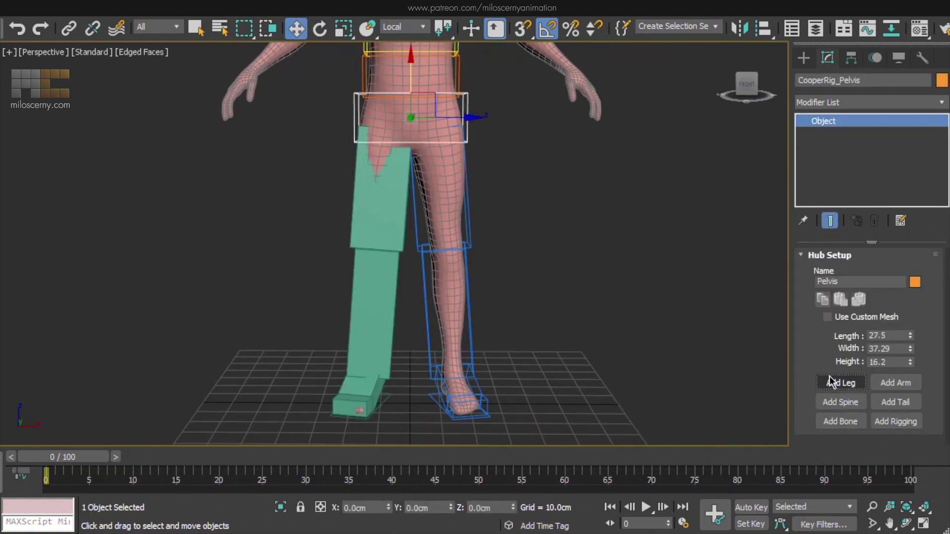
double_click(374, 192)
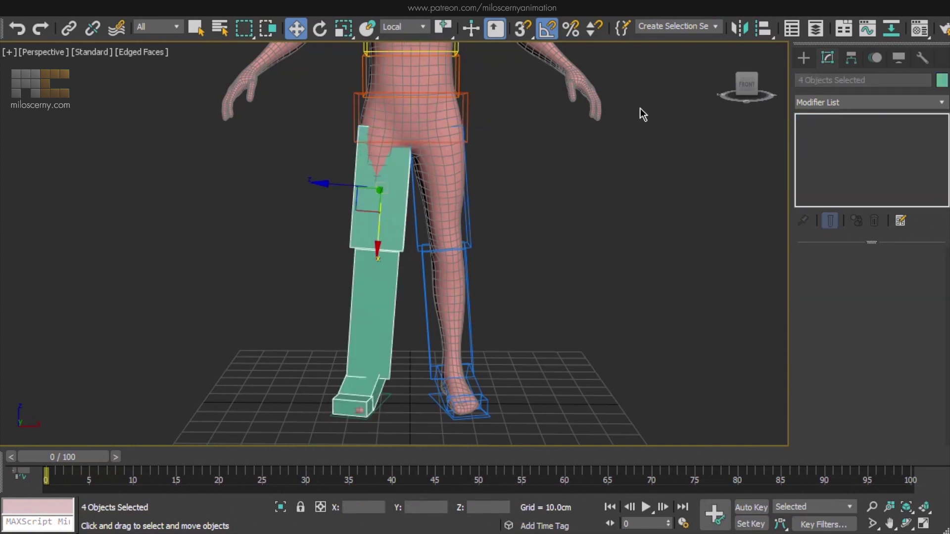
left_click(898, 58)
left_click(851, 343)
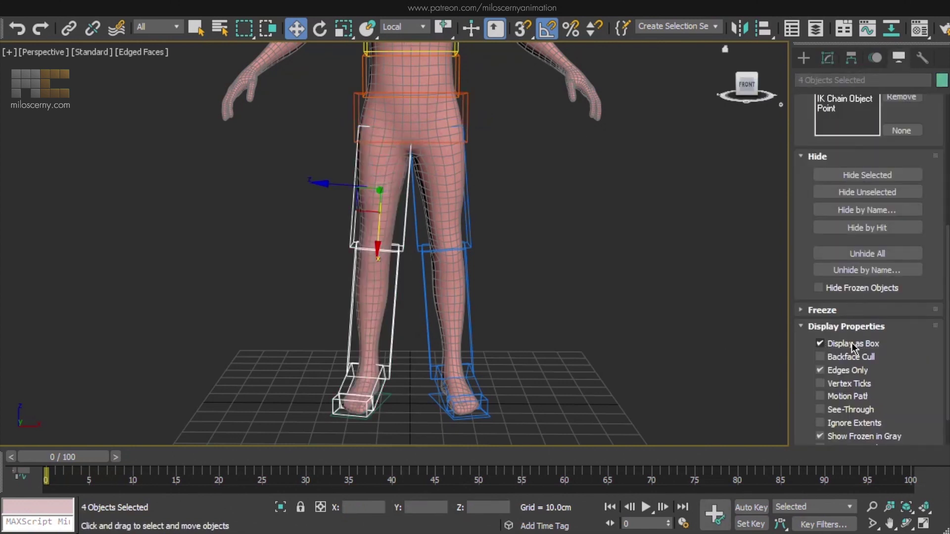
left_click(690, 293)
Colour the new leg's limb bright green
left_click(399, 268)
left_click(827, 58)
left_click(915, 282)
left_click_drag(123, 149, 124, 151)
left_click(333, 260)
left_click(568, 229)
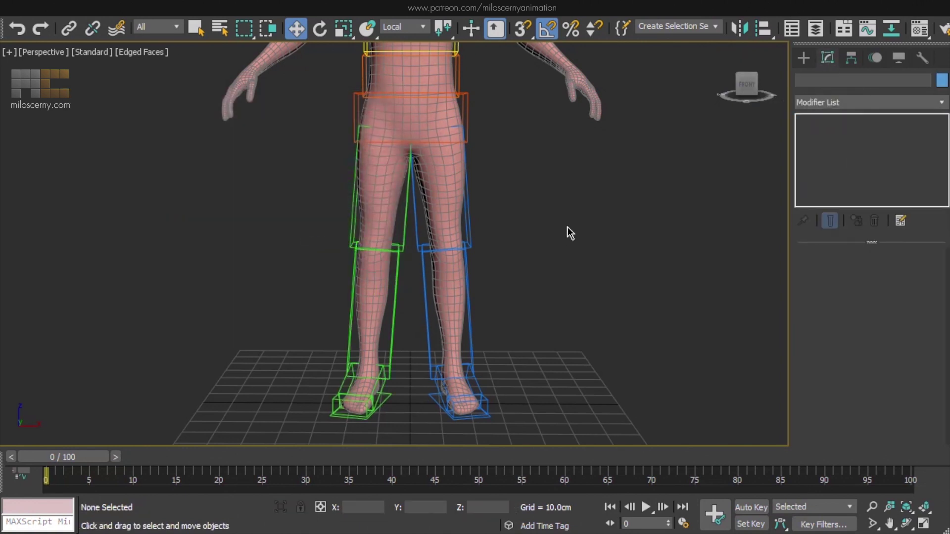
Select the left leg's shin bone, viewing the legs from the side
left_click(423, 231)
middle_click_drag(423, 232, 544, 269, "alt")
left_click(420, 271)
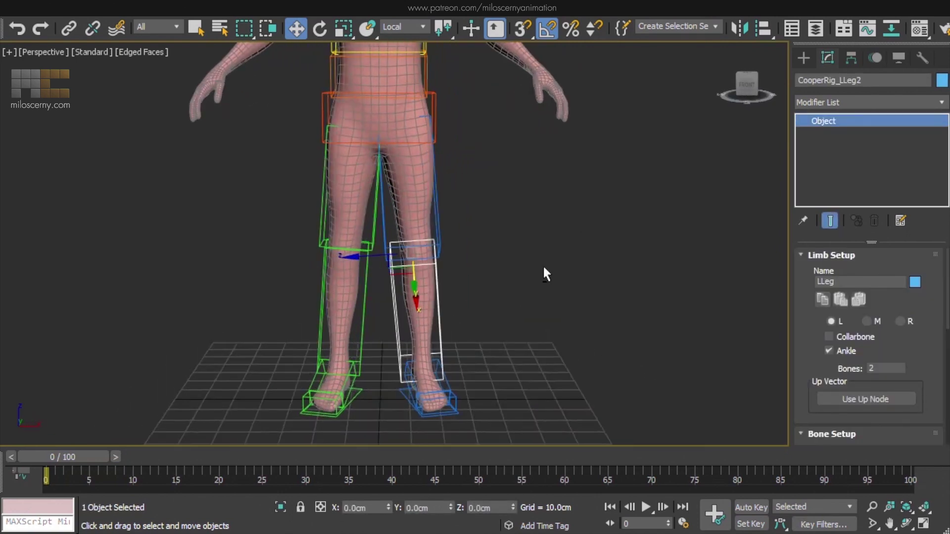
Copy the left shin's limb settings and paste them mirrored onto the green leg's shin
left_click(822, 301)
left_click(364, 294)
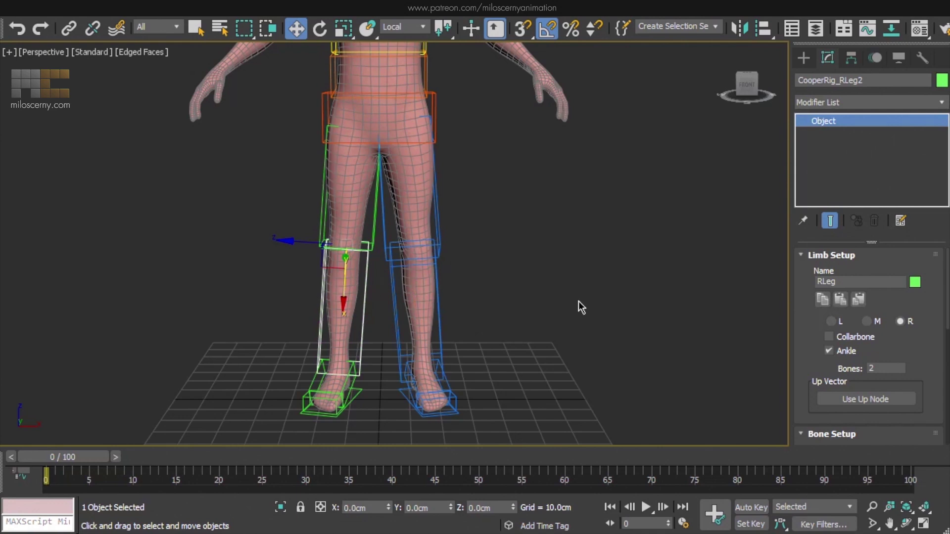
left_click(861, 305)
middle_click_drag(470, 248, 552, 220, "alt")
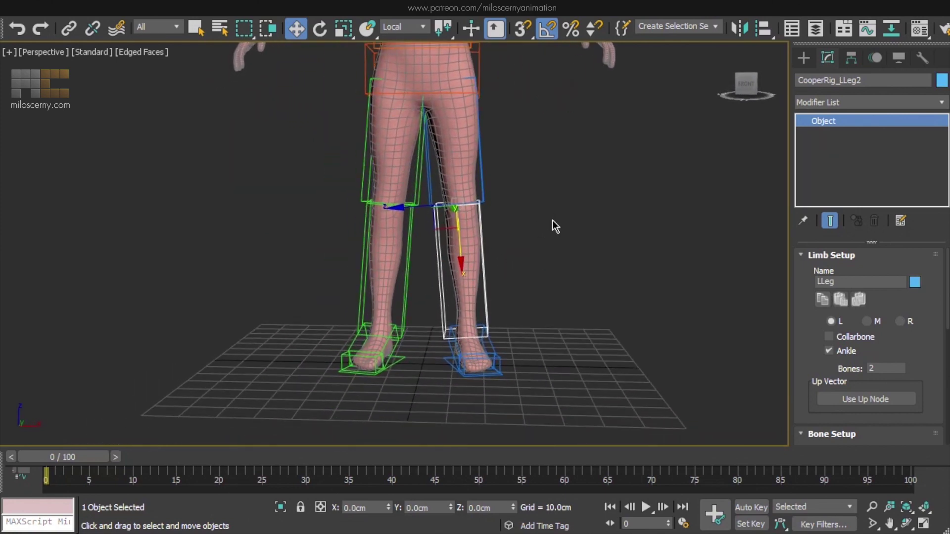
Rename the left leg limb to LegL
left_click(553, 221)
left_click(437, 233)
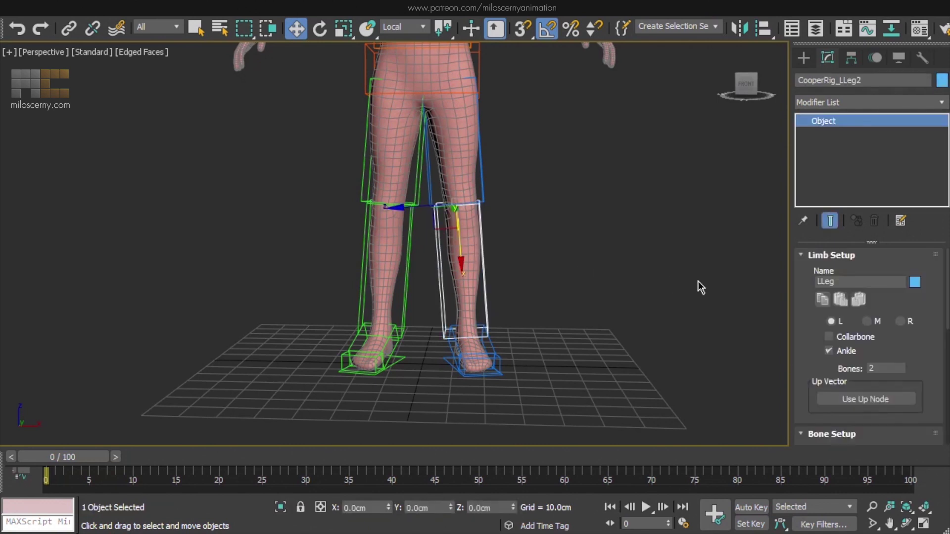
left_click(818, 282)
type("L")
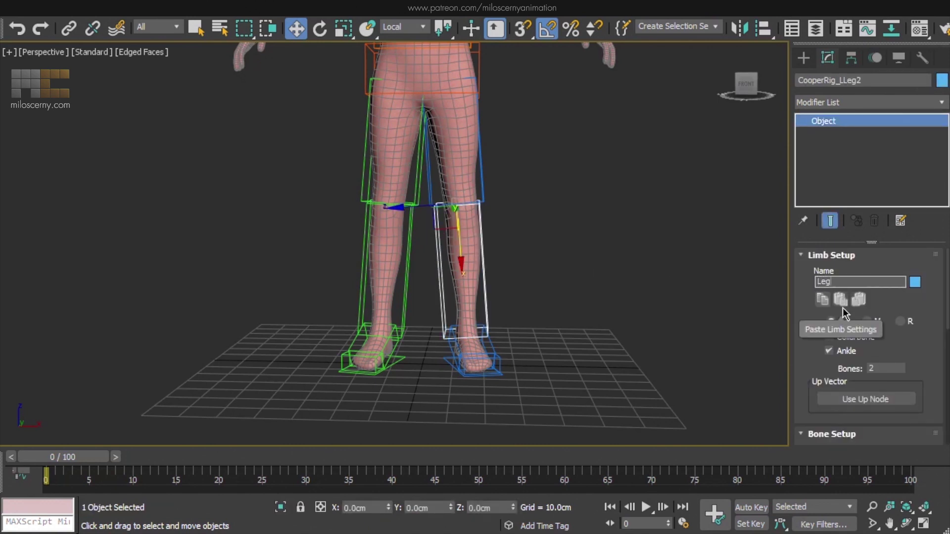
double_click(868, 283)
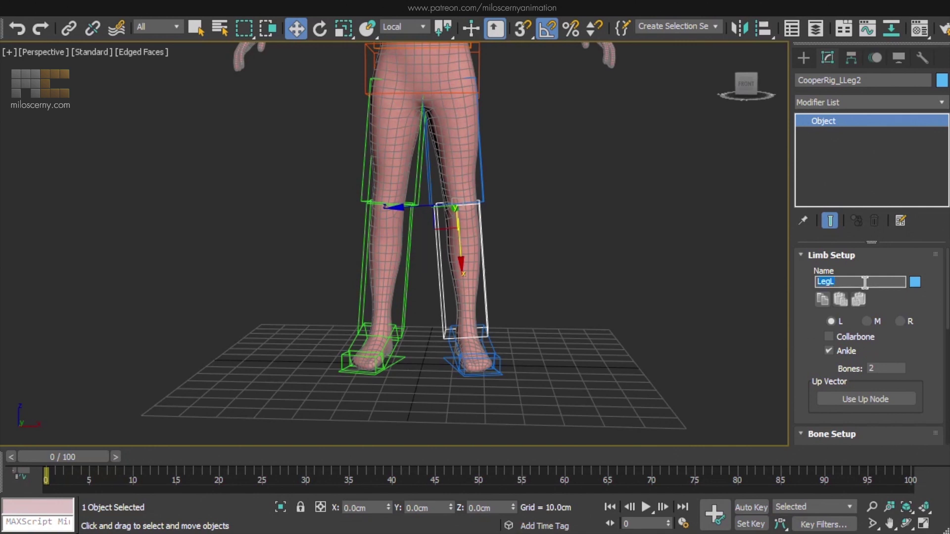
Rename the right leg limb to LegR and verify the ankle and toe names
left_click(409, 241)
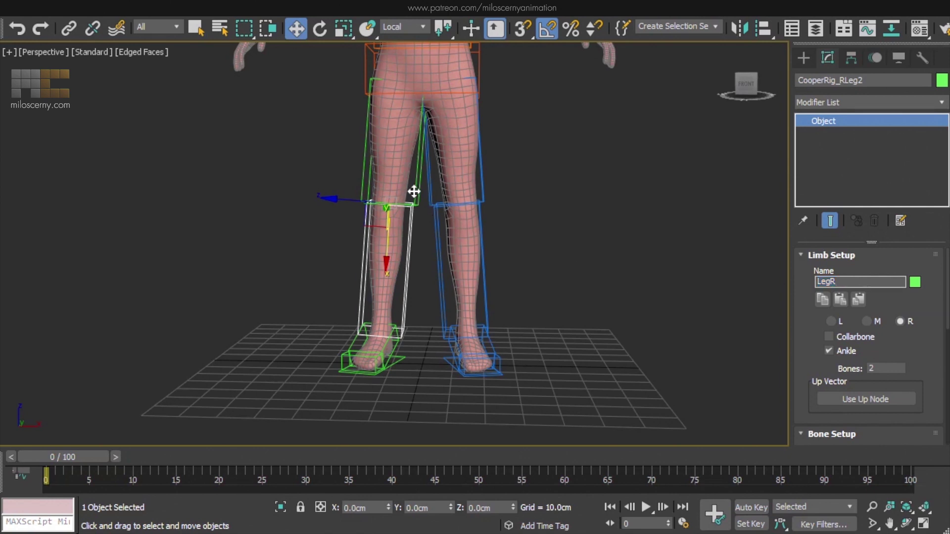
key("Return")
left_click(394, 329)
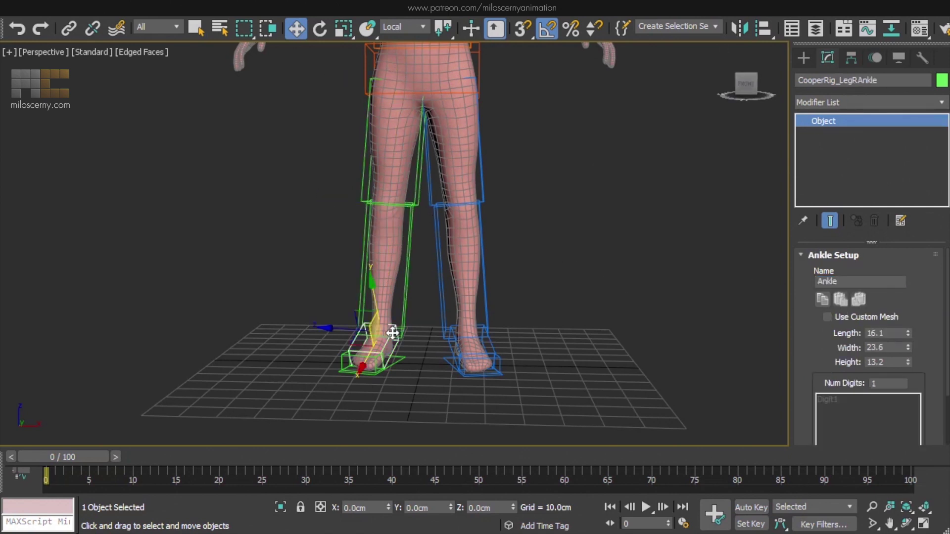
left_click(369, 363)
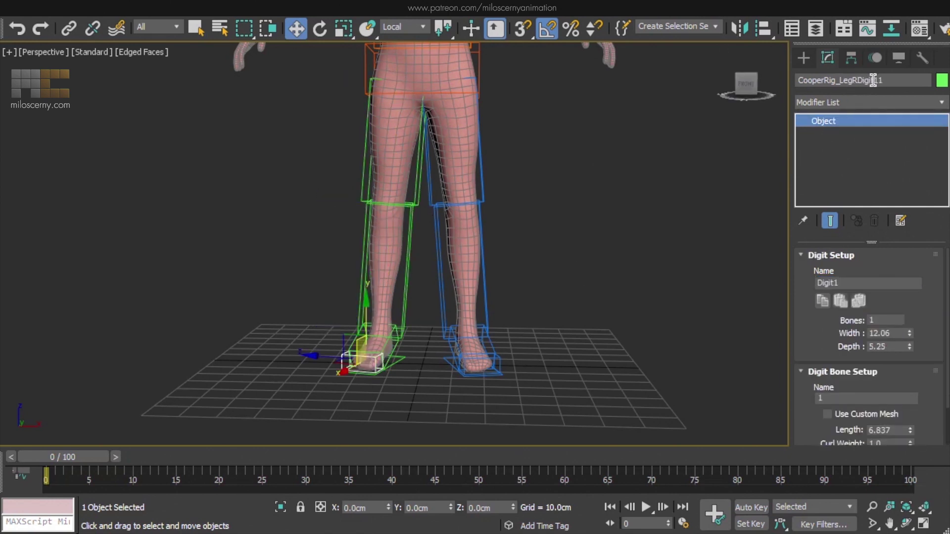
left_click(664, 188)
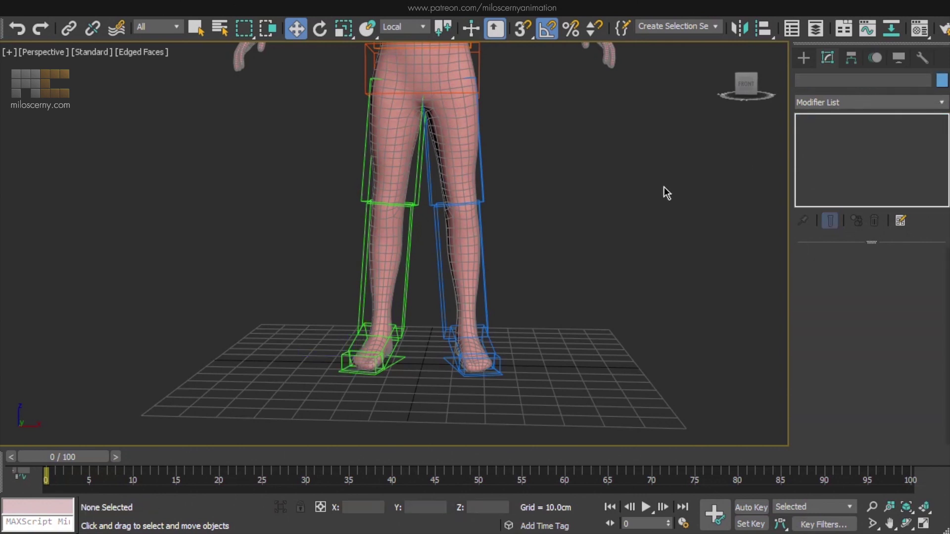
middle_click_drag(664, 188, 641, 307)
scroll(653, 230, "down", 3)
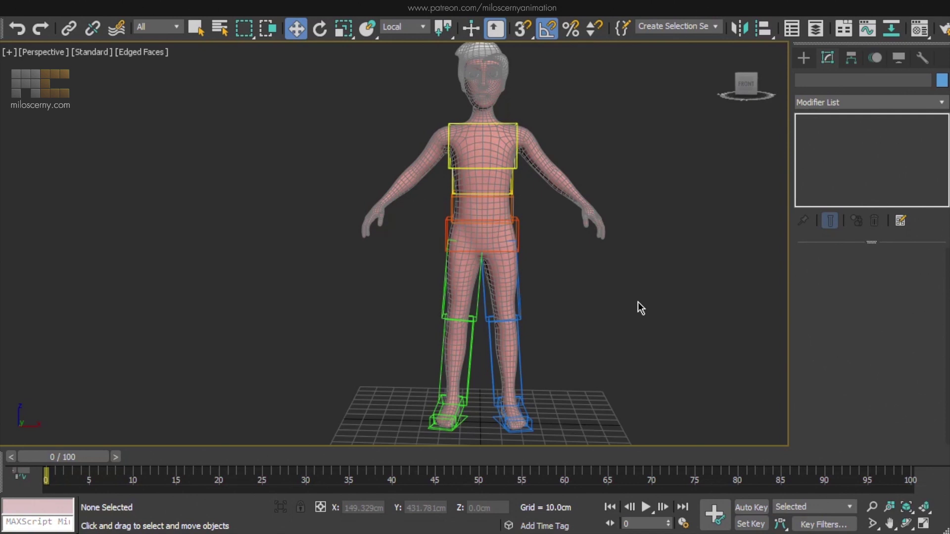